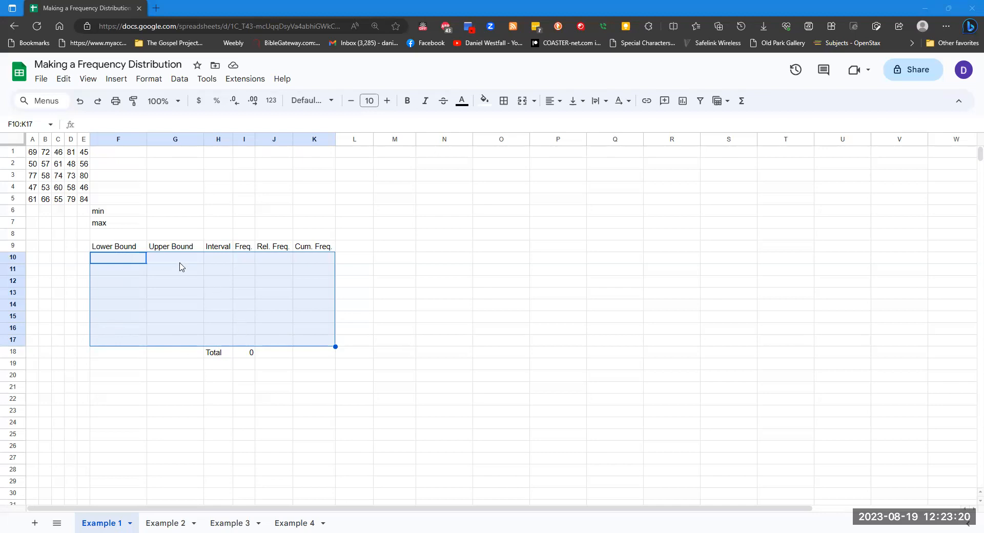
- Calculate the minimum of the data range A1:E5 in cell G6 with the MIN function
left_click(167, 214)
type("=")
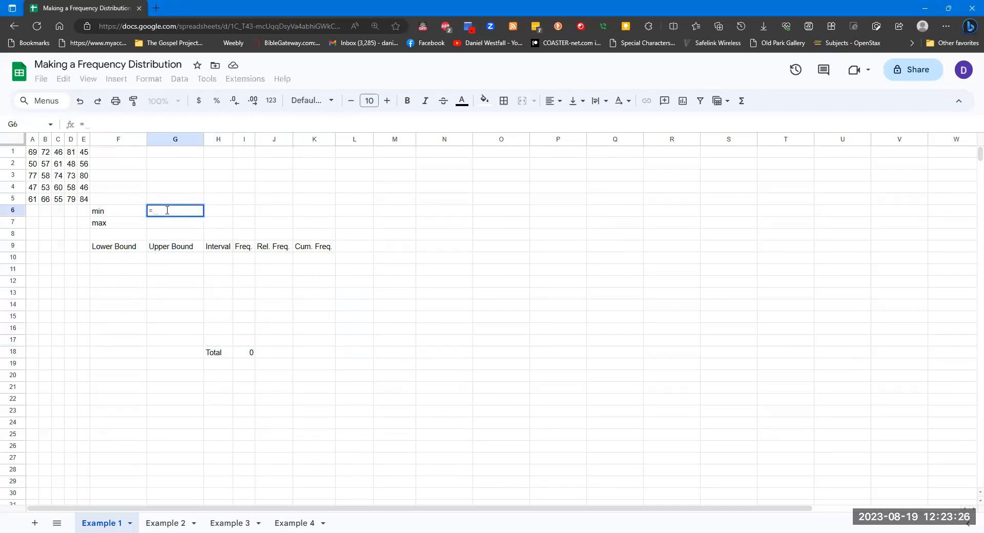
type("Min")
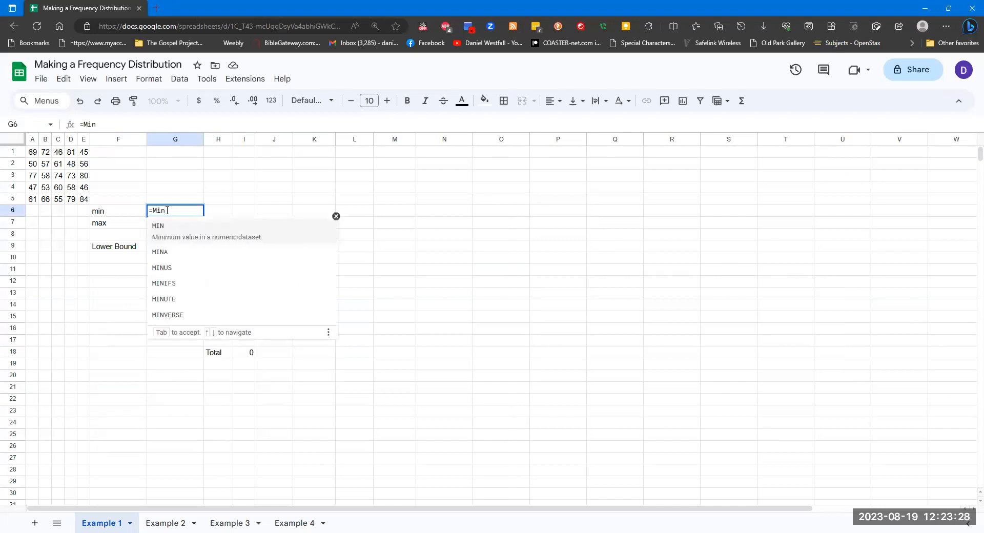
left_click(174, 234)
left_click_drag(34, 153, 84, 197)
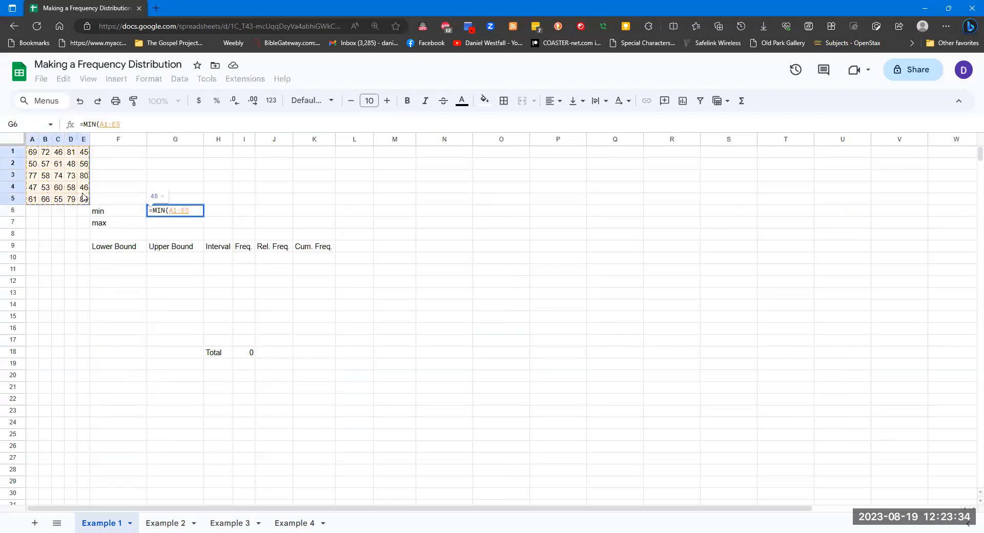
type(")")
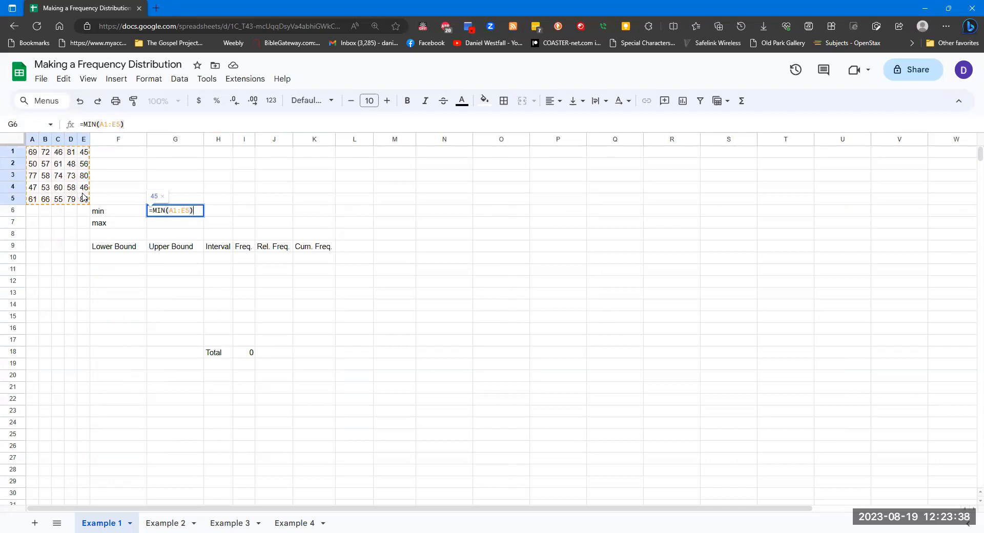
key("Return")
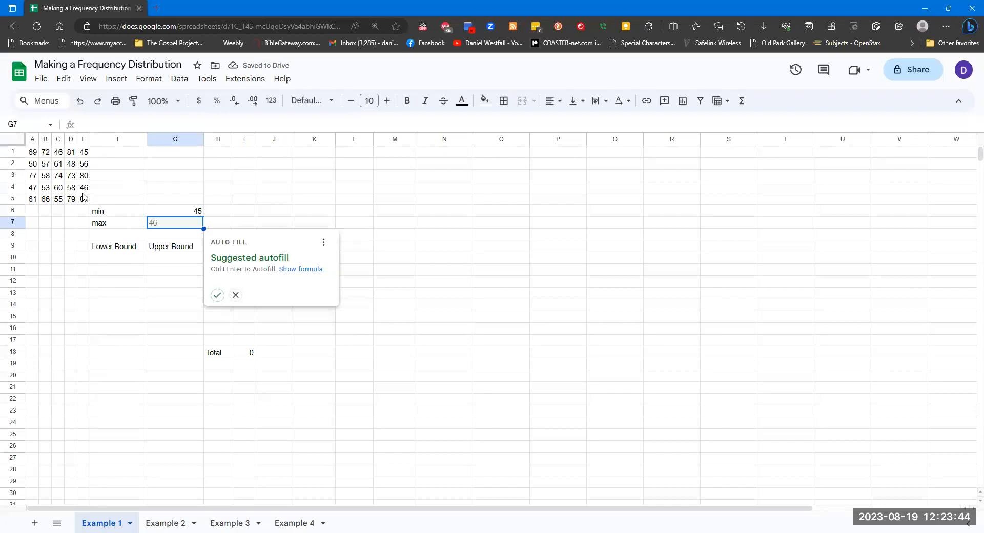
- Calculate the maximum of the data range A1:E5 in cell G7 with the MAX function
type("=max")
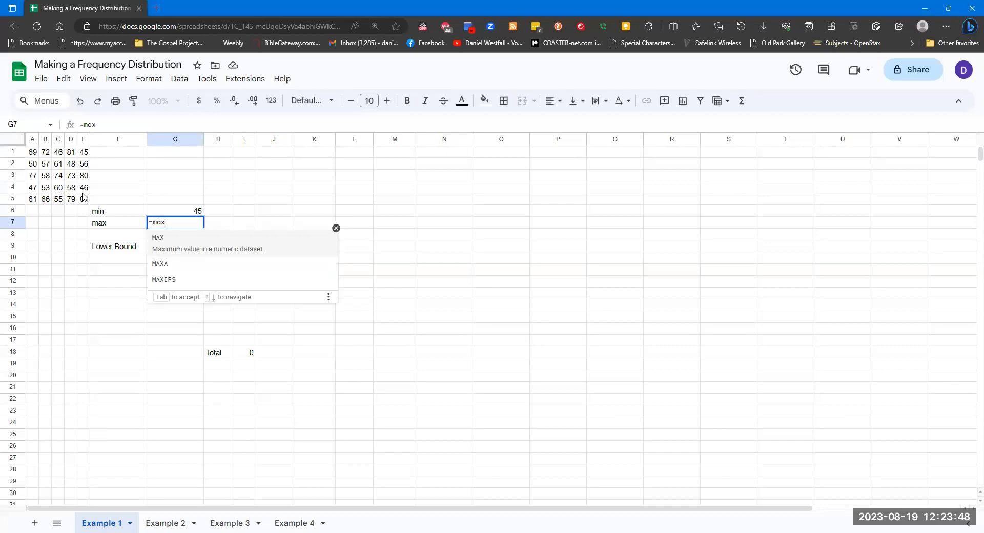
type("(")
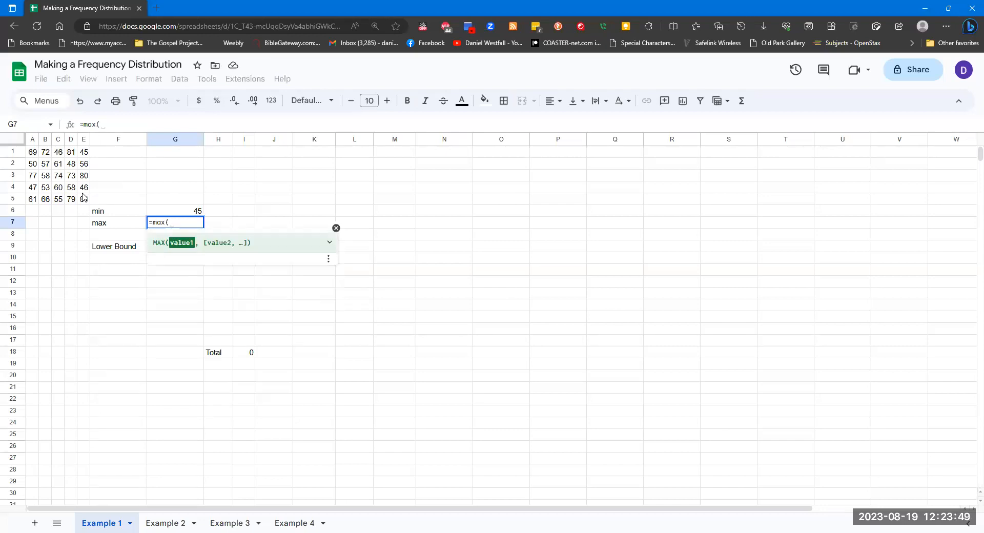
left_click(33, 153)
left_click_drag(64, 172, 86, 201)
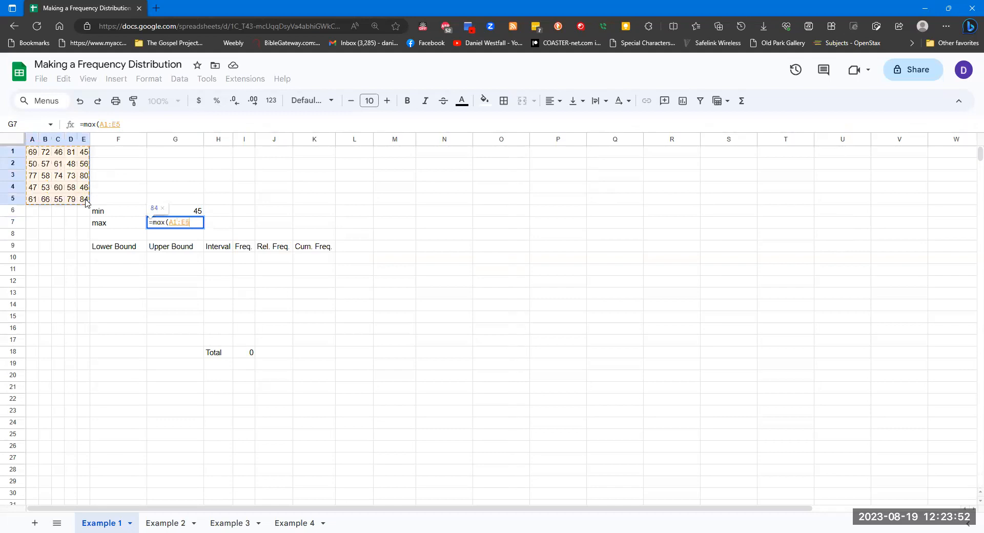
type(")")
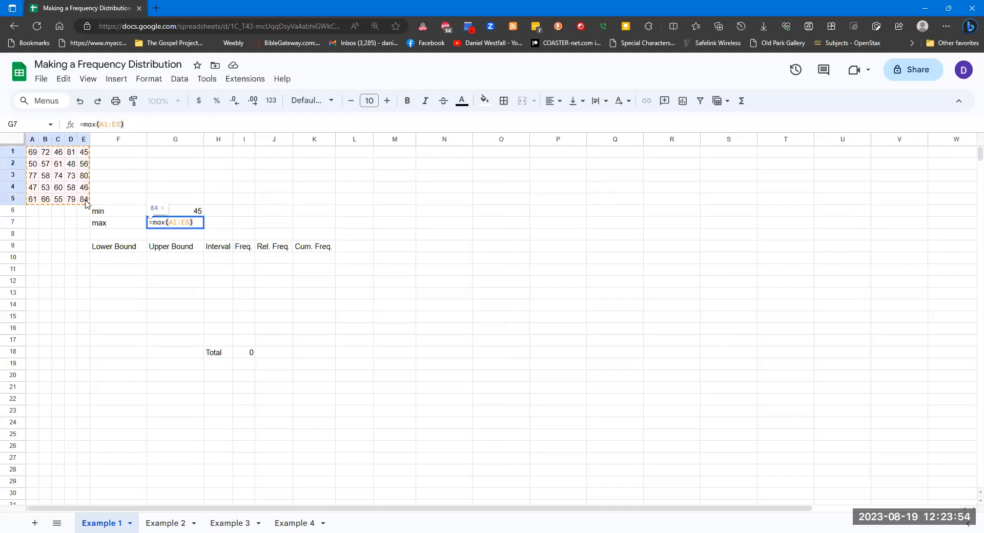
key("Return")
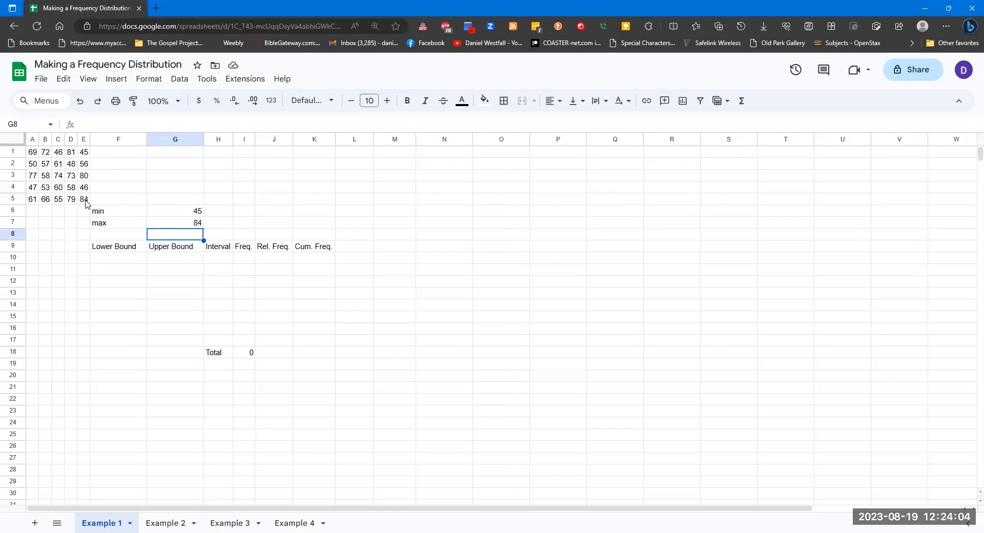
- Enter 45 and 50 as the first two lower bounds in cells F10 and F11
left_click(123, 262)
type("45")
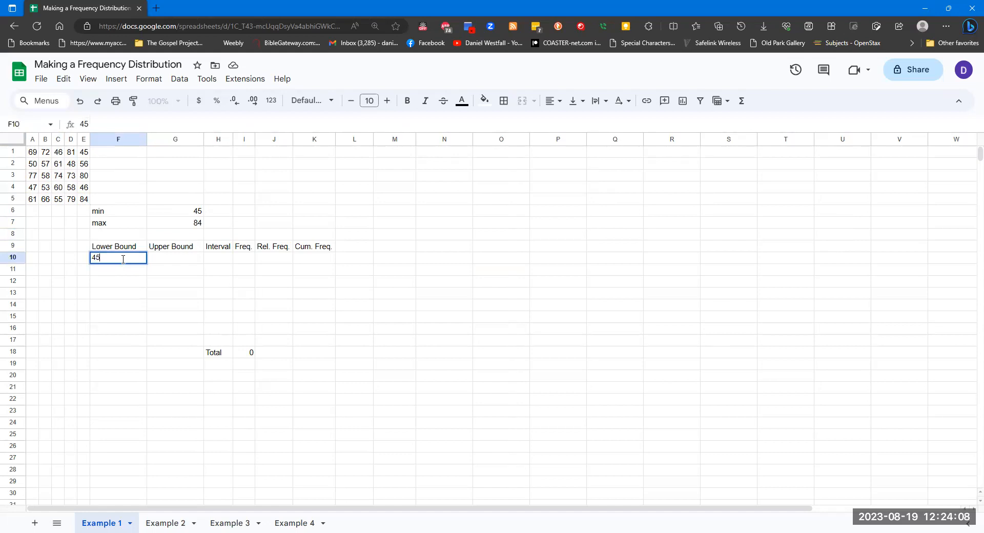
key("Tab")
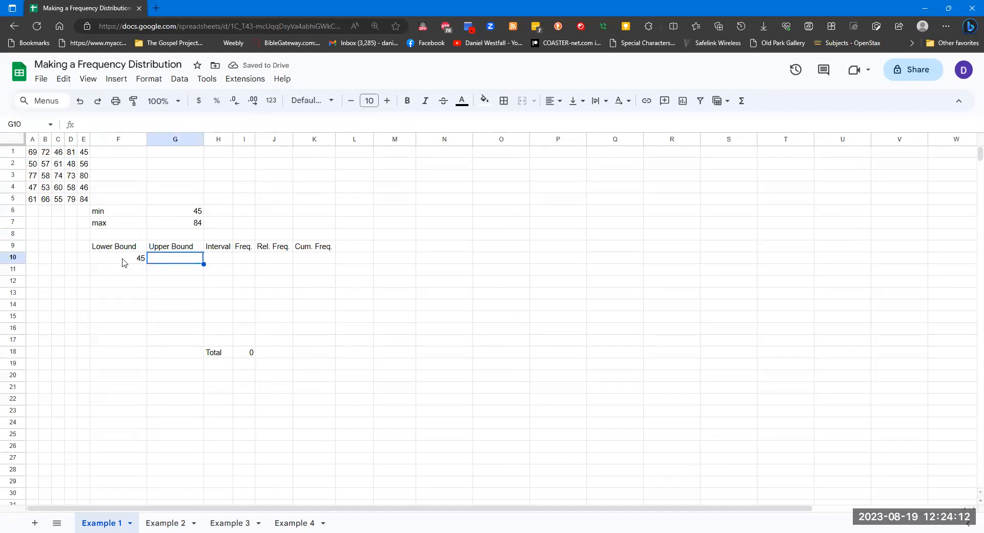
key("Down")
key("Left")
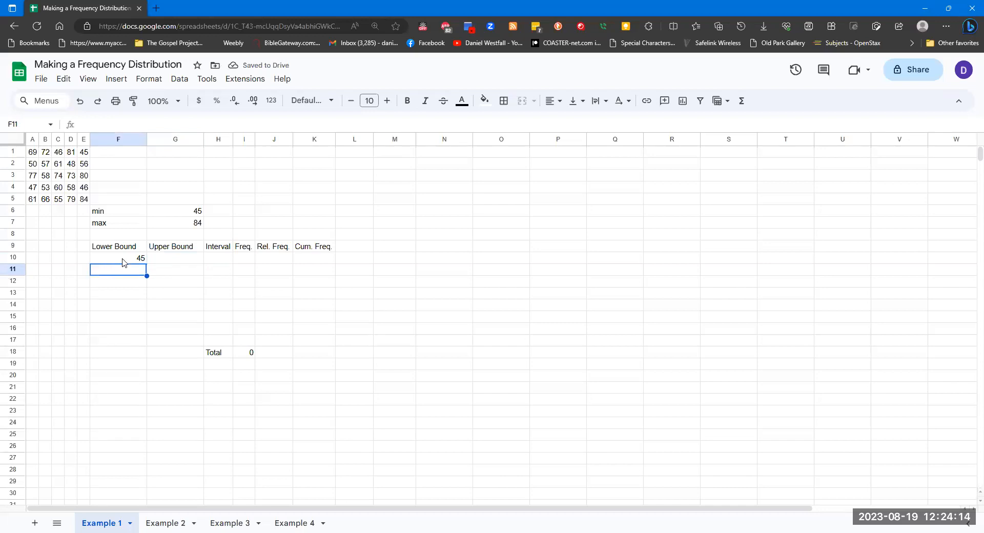
type("50")
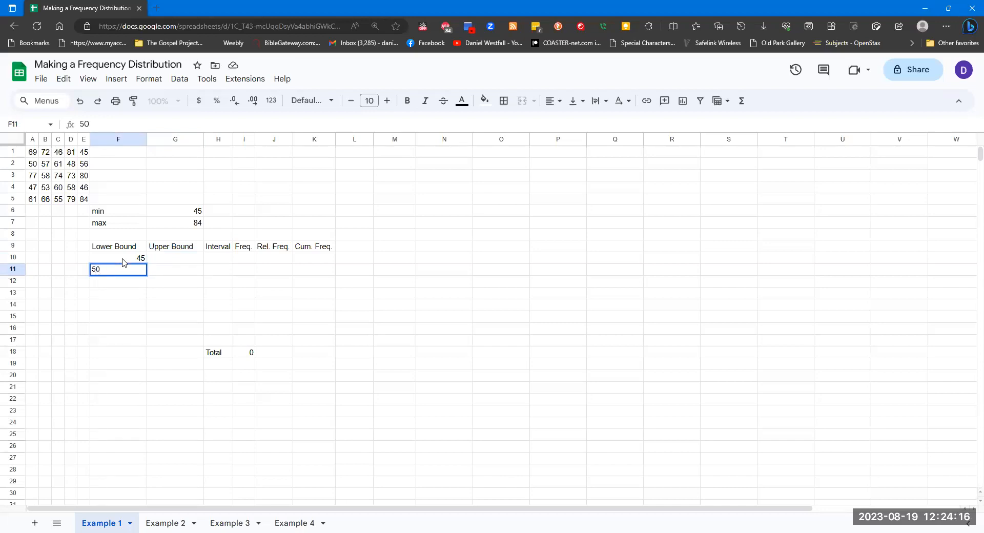
key("Tab")
- Enter upper bounds 49 and 54 in G10 and G11, and extend both bound series from F10:G11 down through row 17
key("Up")
type("49")
key("Return")
type("54")
key("Return")
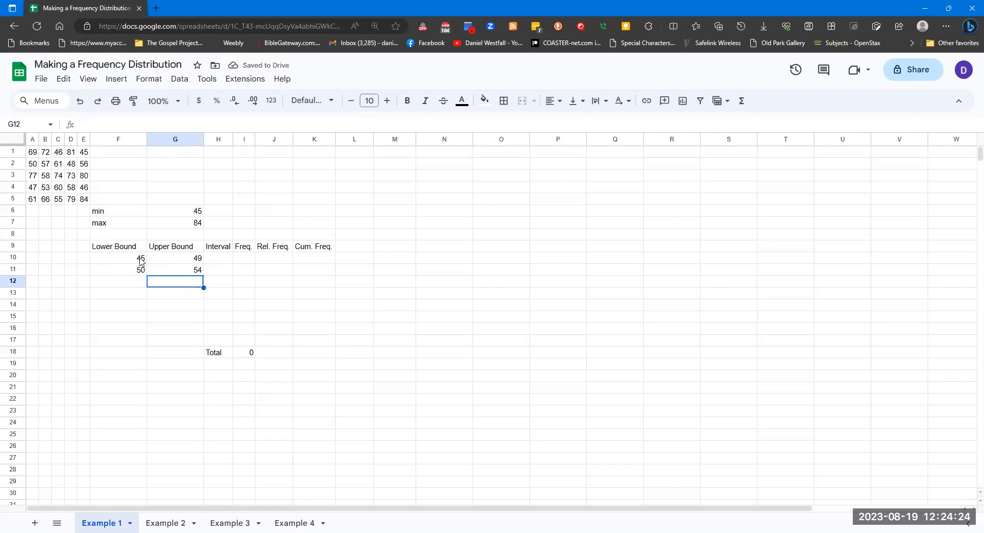
left_click_drag(141, 261, 186, 272)
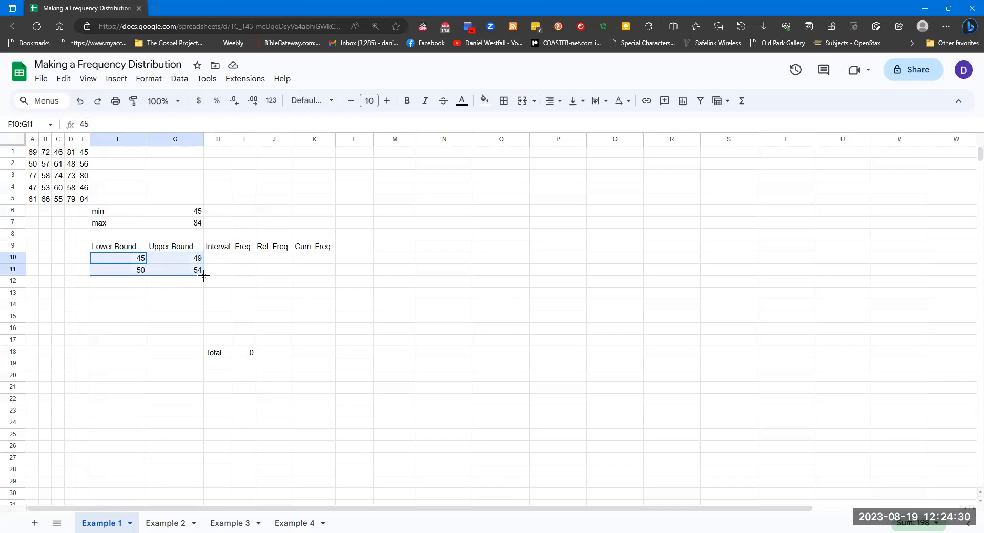
left_click_drag(203, 275, 204, 345)
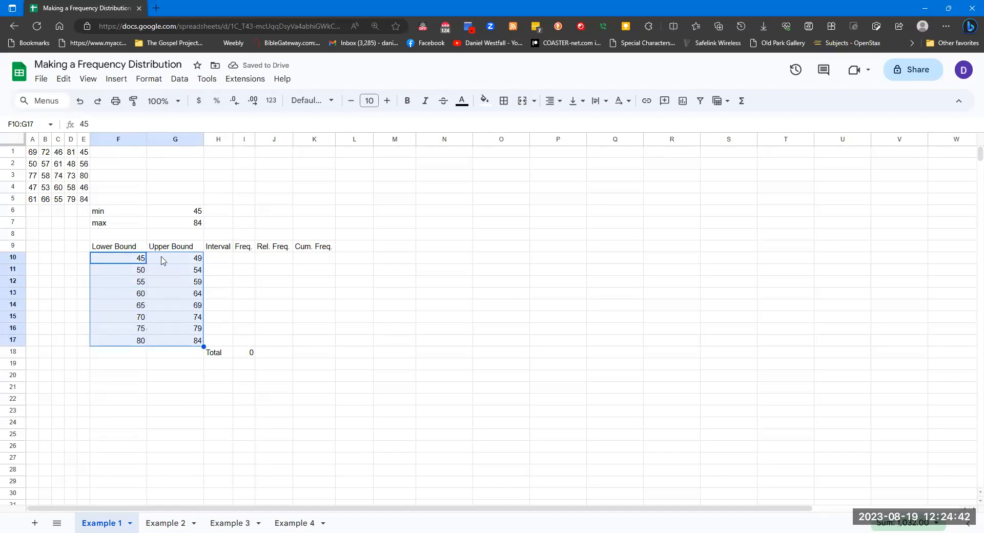
- Create the interval label in H10 with =CONCATENATE(F10," - ",G10) and fill the formula down through H17
left_click(221, 261)
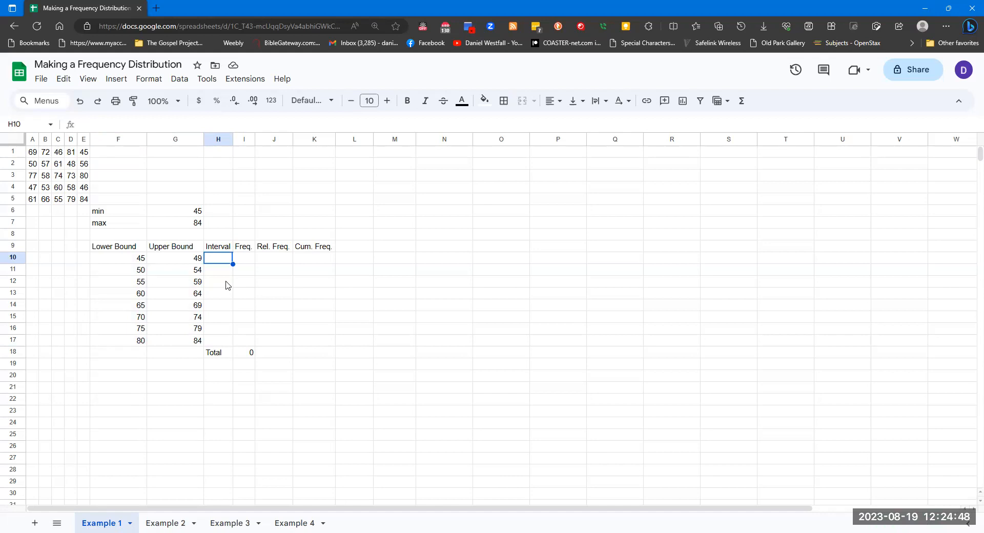
type("=COnc")
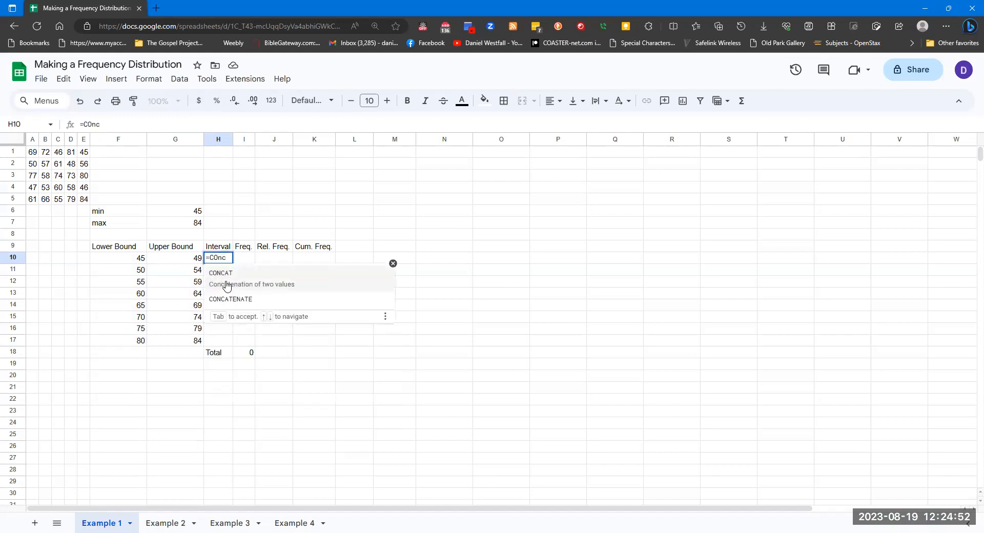
left_click(242, 300)
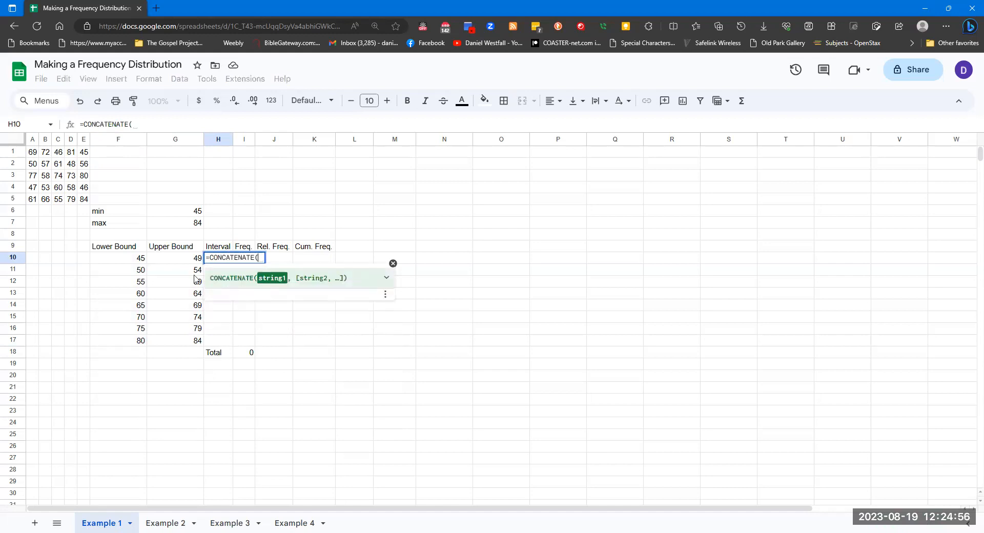
left_click(144, 261)
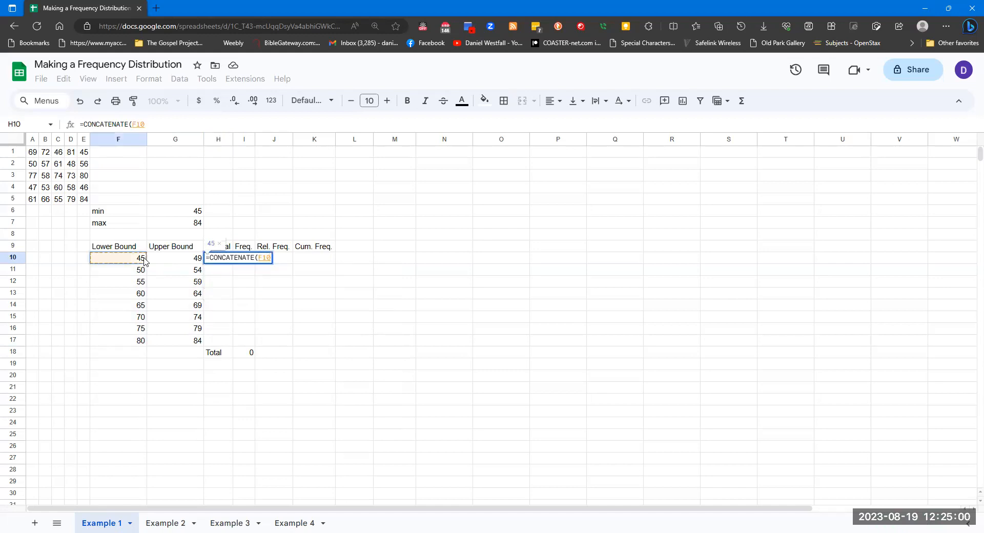
type(",")
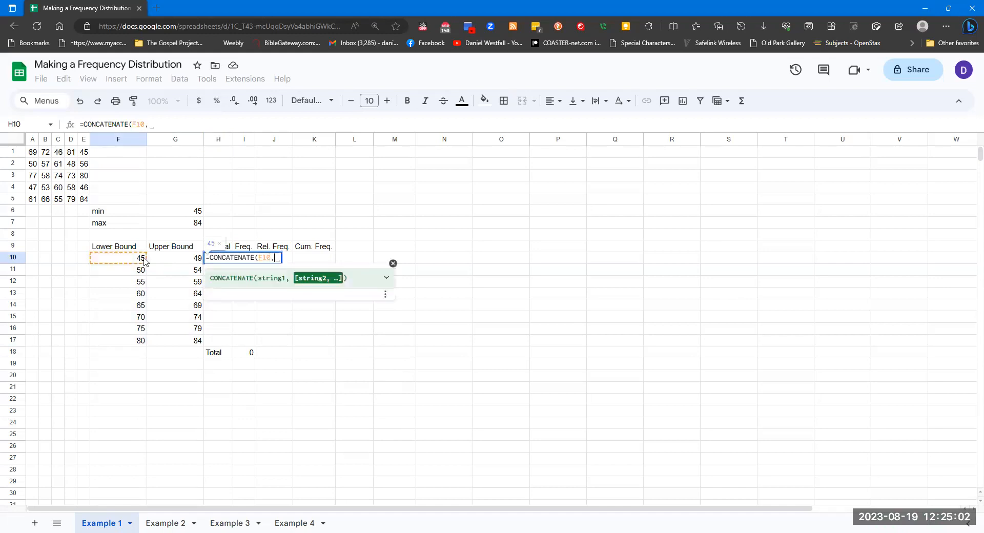
type("\"")
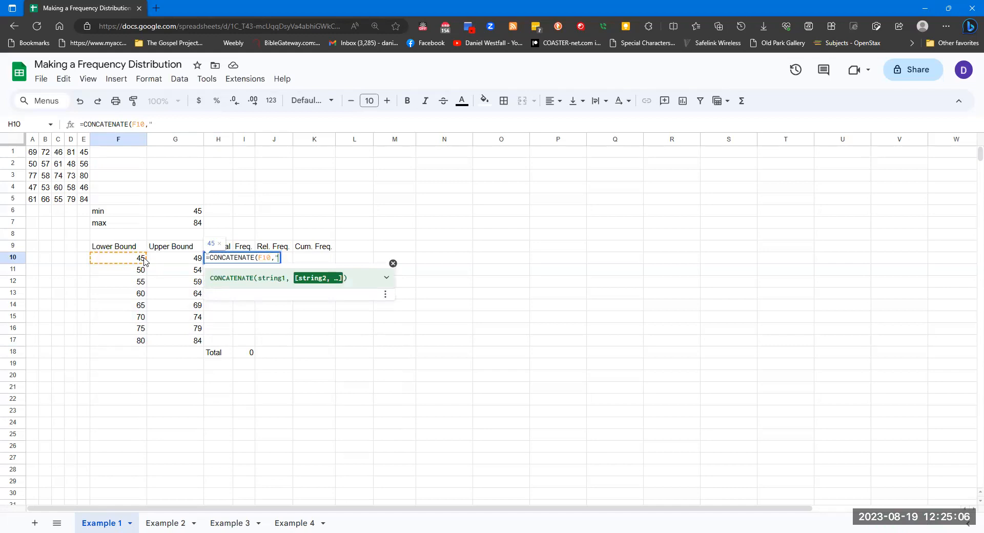
type(" - \",")
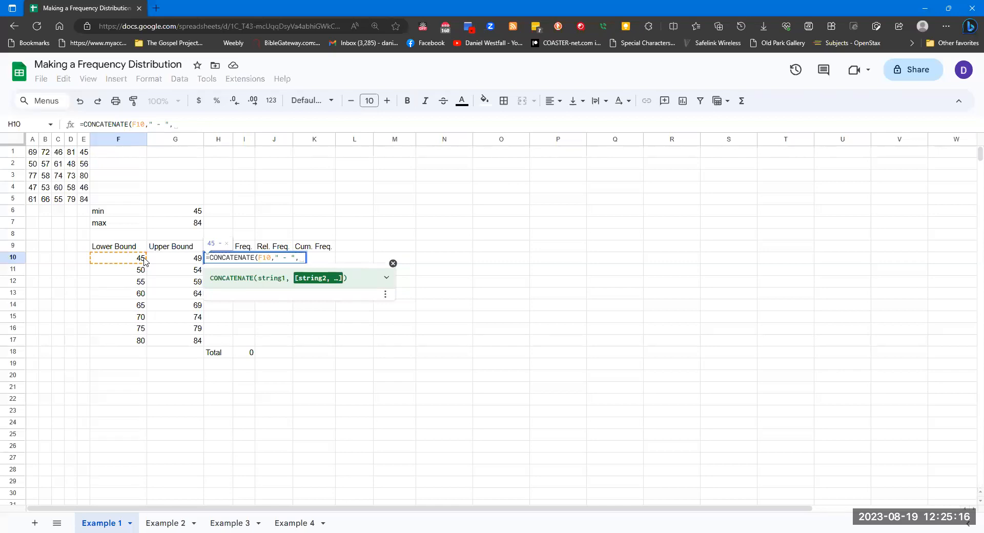
left_click(190, 258)
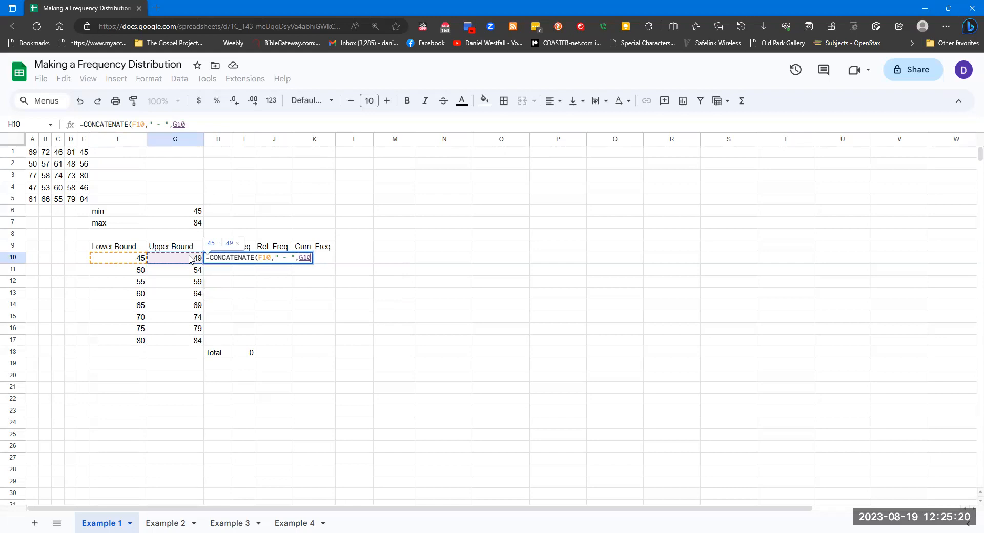
type(")")
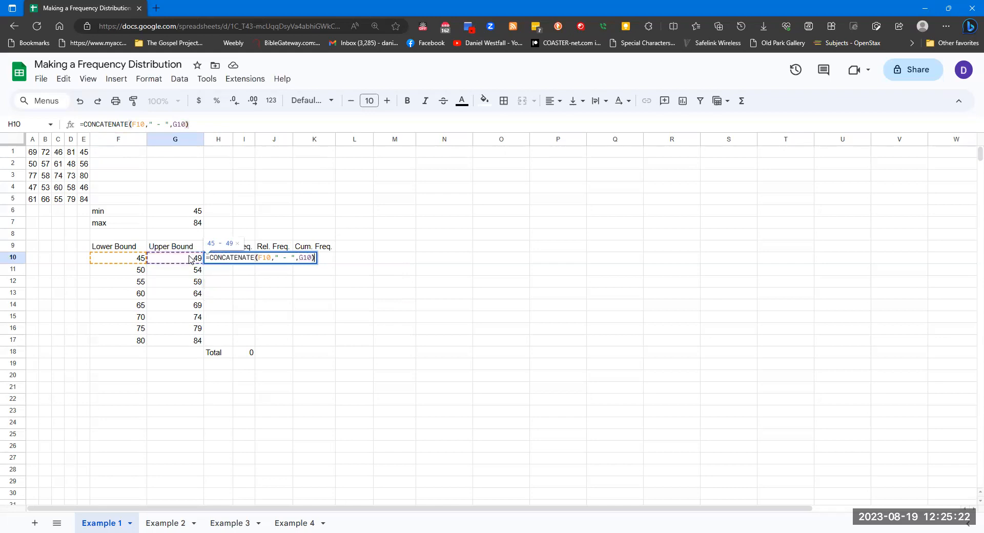
key("Return")
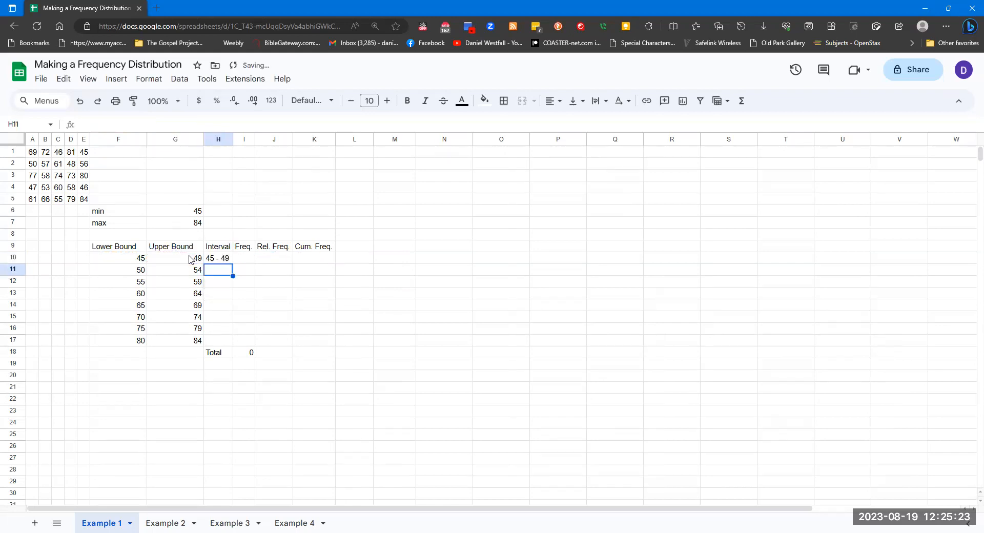
left_click(227, 262)
left_click_drag(233, 264, 229, 342)
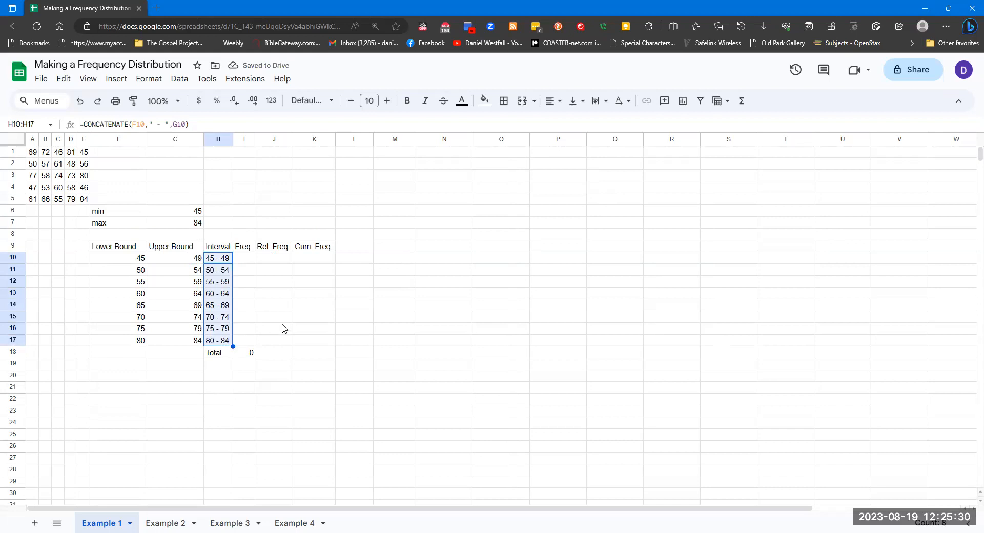
- Begin a COUNTIFS formula in I10 with absolute range $A$1:$E$5 and the first criterion ">=" &F10
left_click(250, 260)
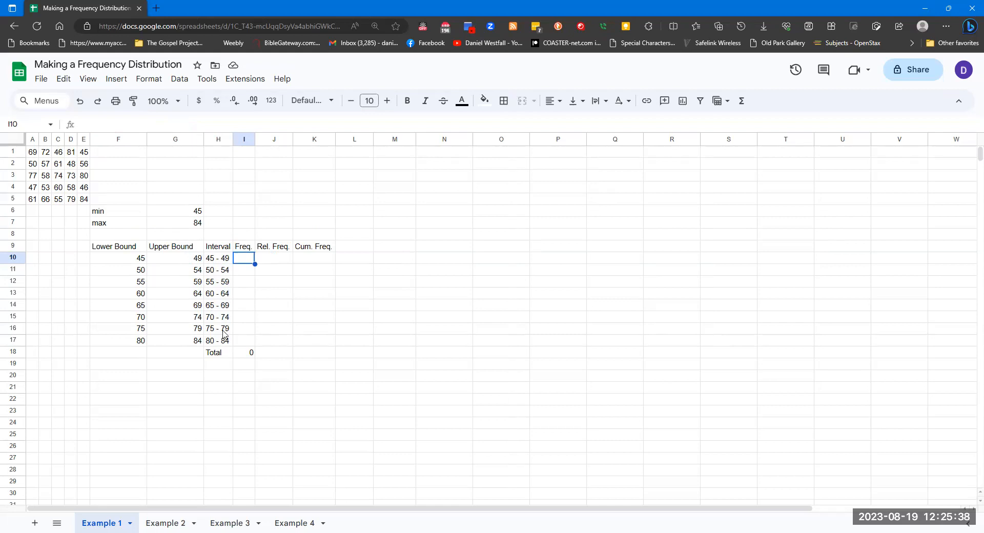
type("countifs")
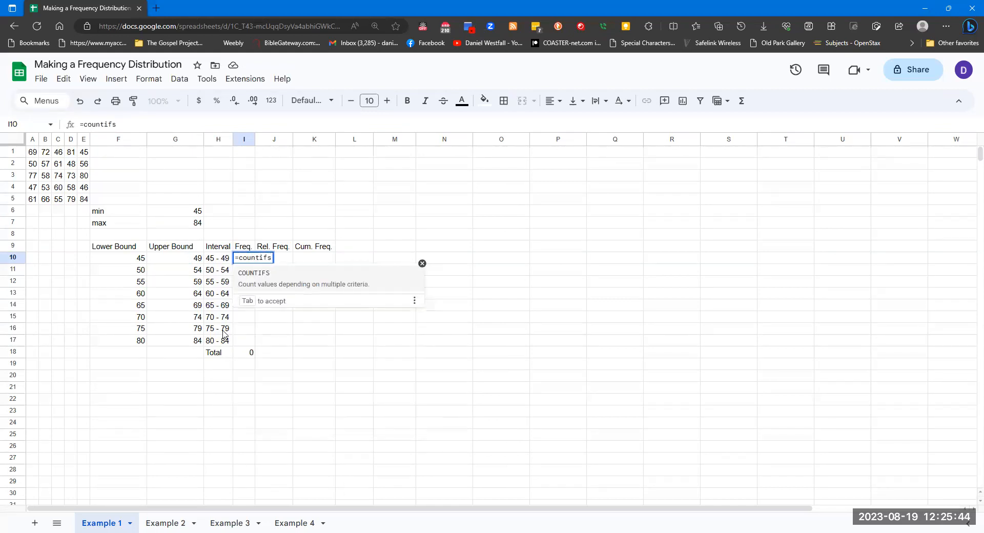
type("(")
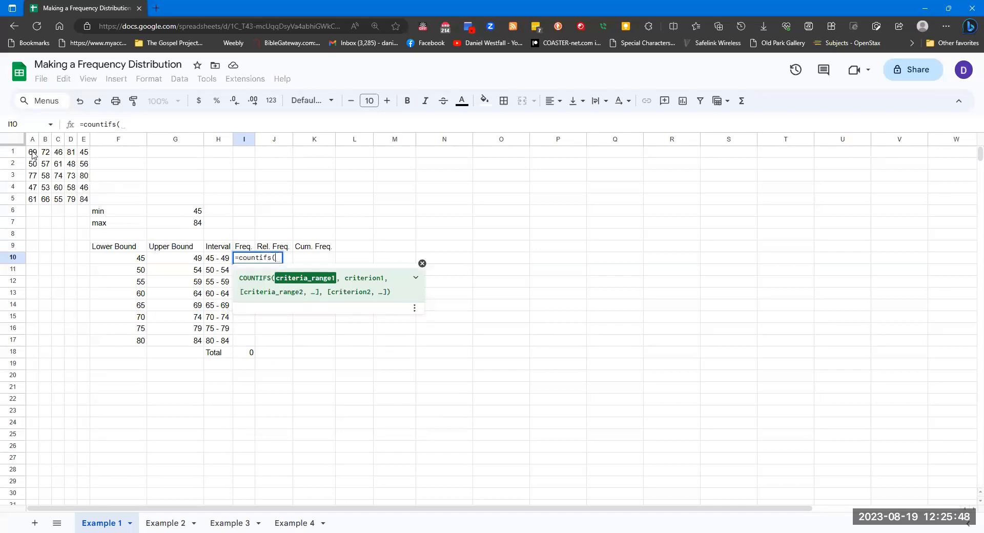
left_click_drag(33, 152, 87, 202)
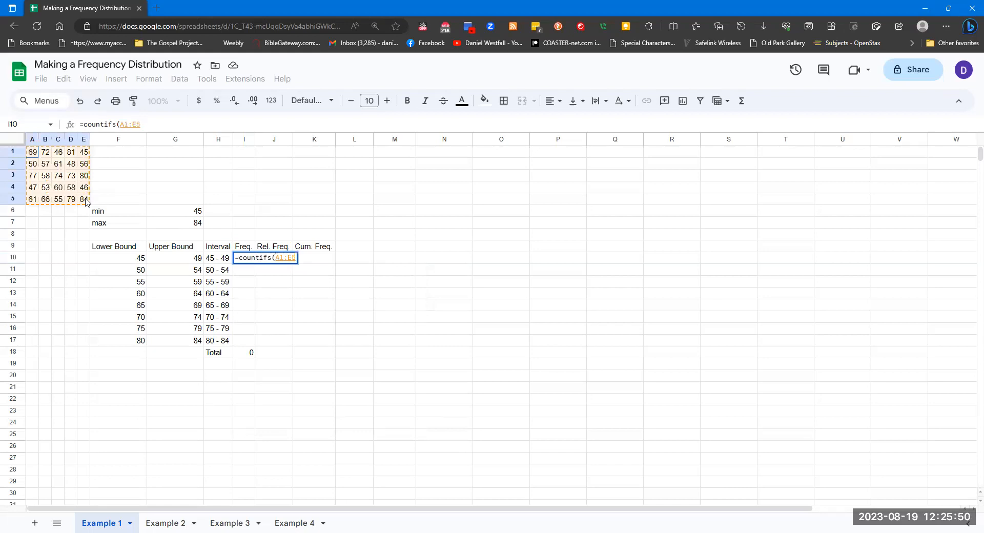
key("F4")
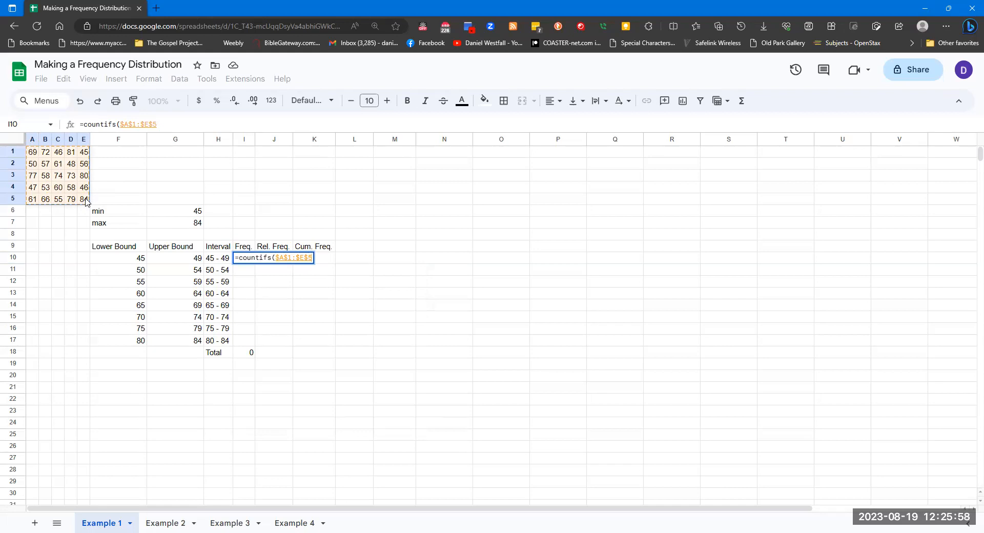
type(", ")
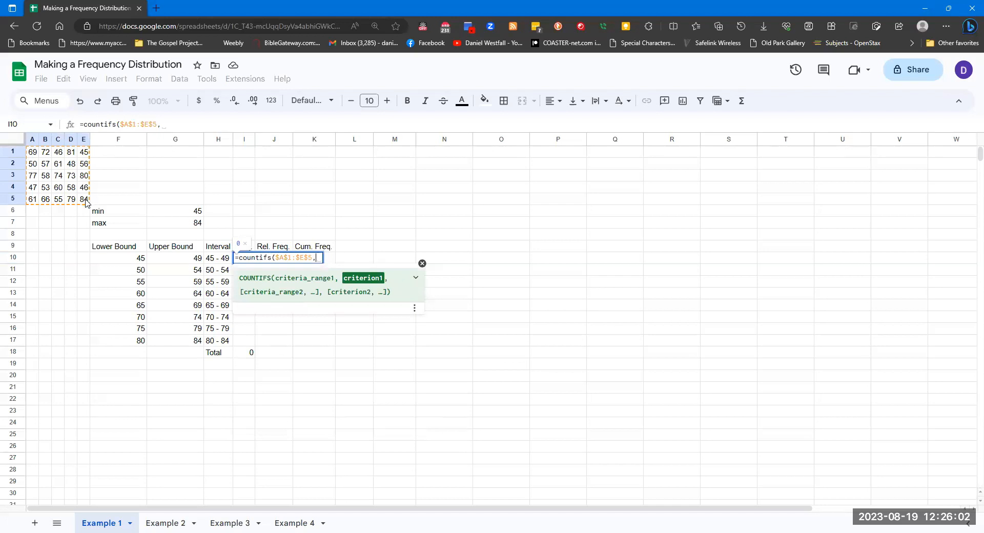
type("\"")
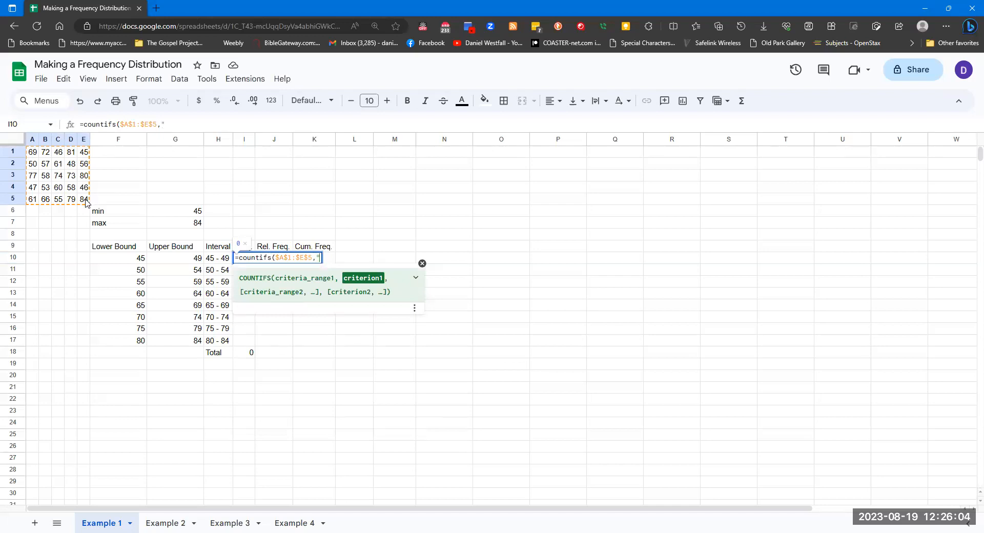
type(">=\" &")
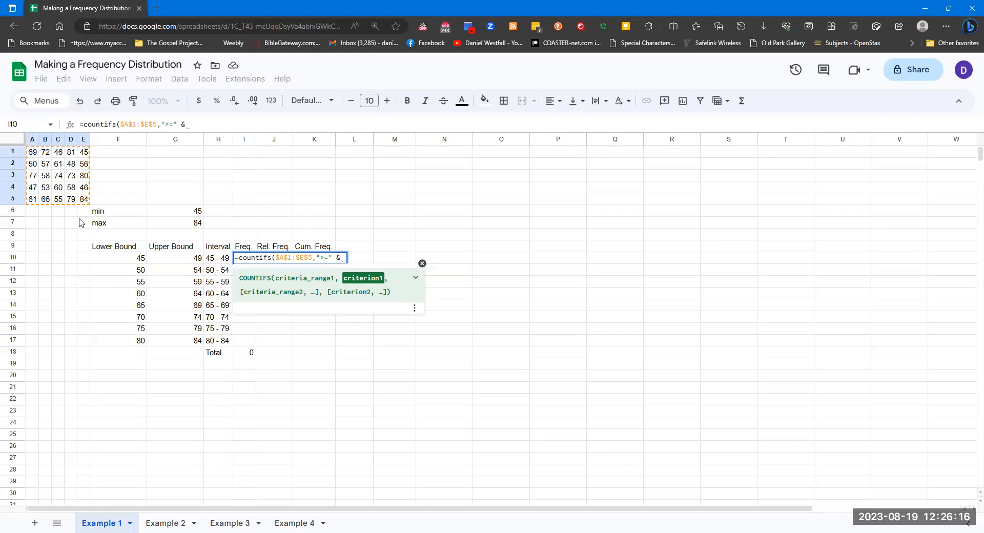
left_click(143, 259)
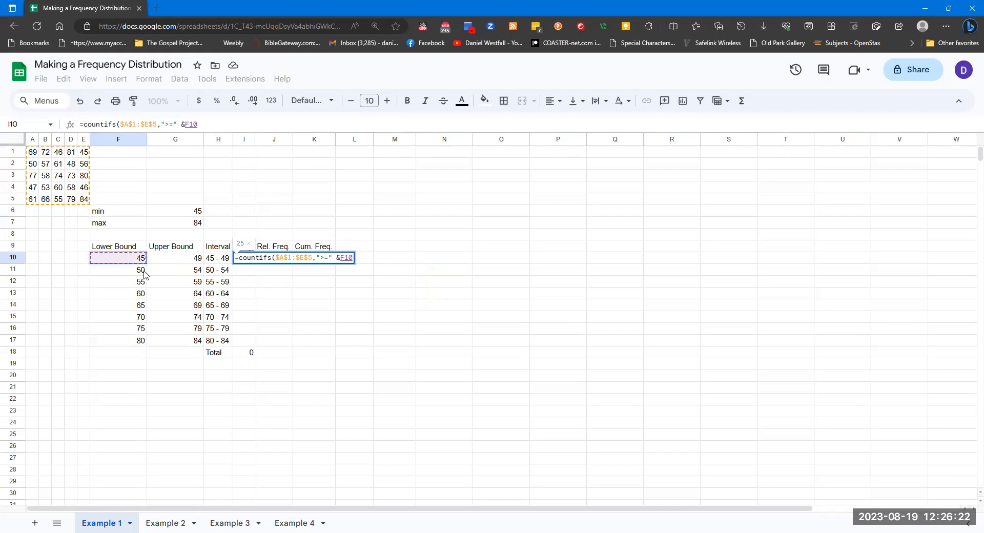
type(",")
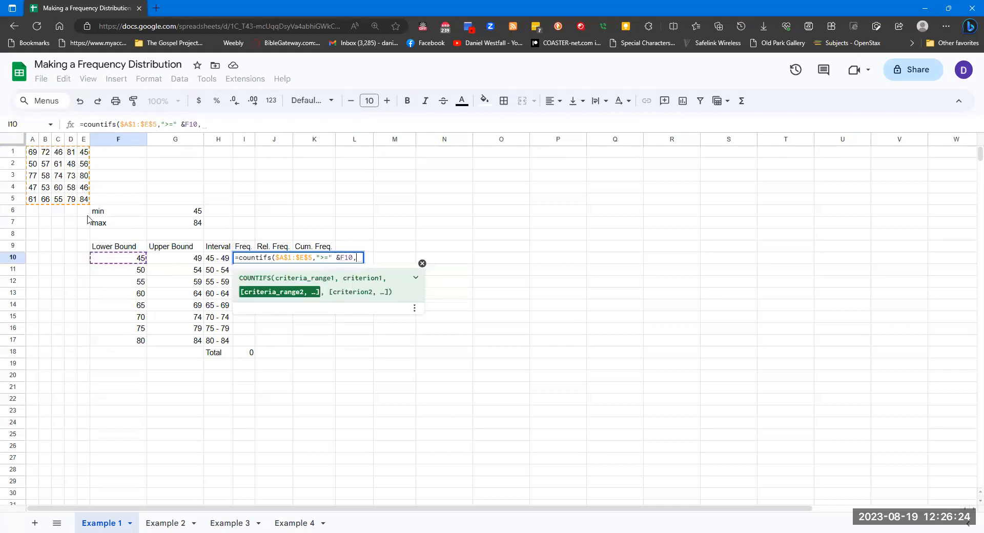
- Complete I10's COUNTIFS formula with range $A$1:$E$5 and criterion "<=" &G10, and fill it down through I17
left_click(36, 153)
left_click_drag(38, 154, 84, 203)
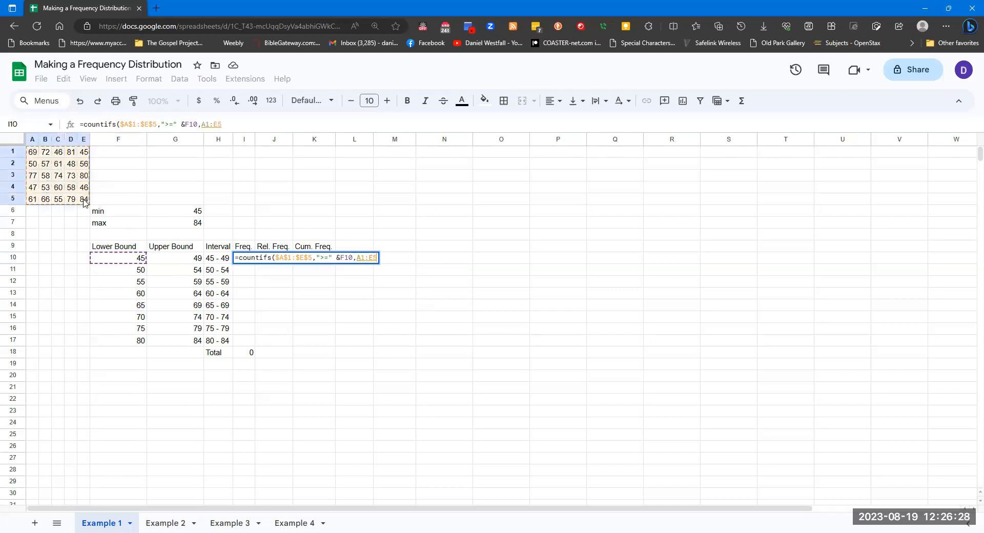
key("F4")
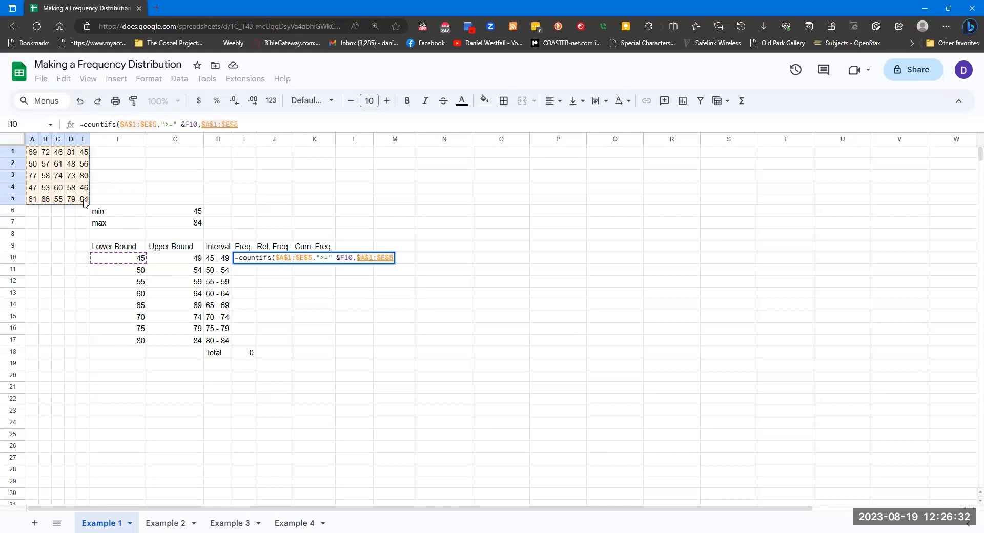
type(",\"")
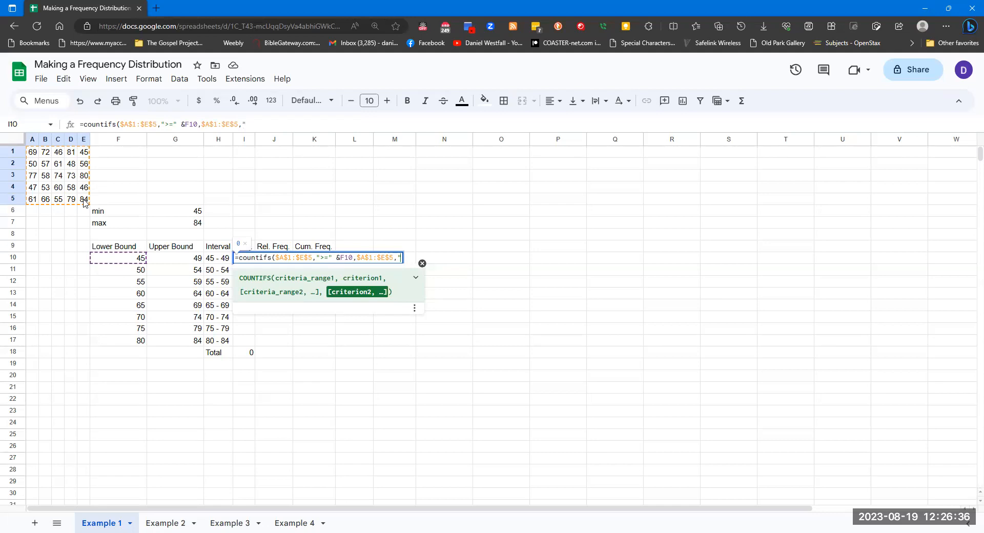
type("<=\" &")
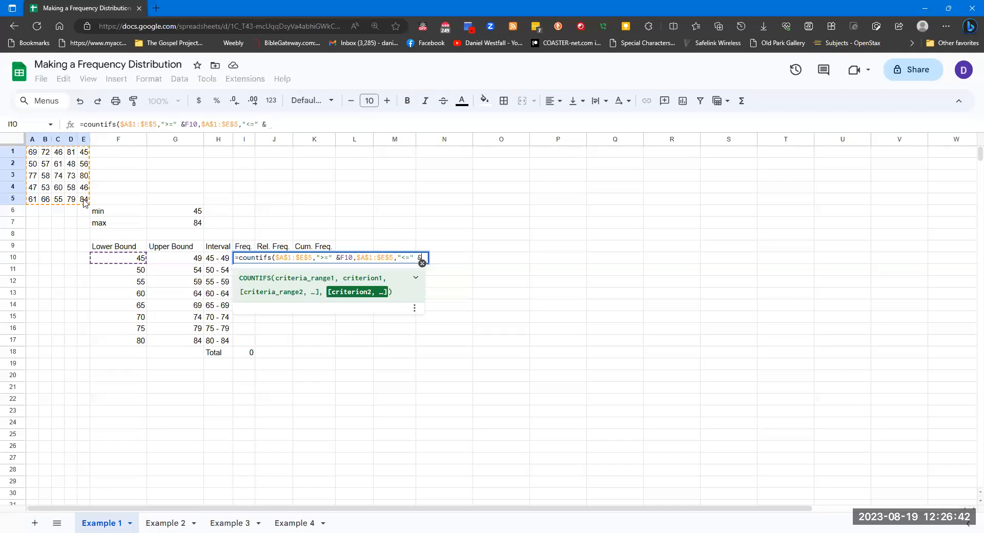
left_click(170, 263)
type(")")
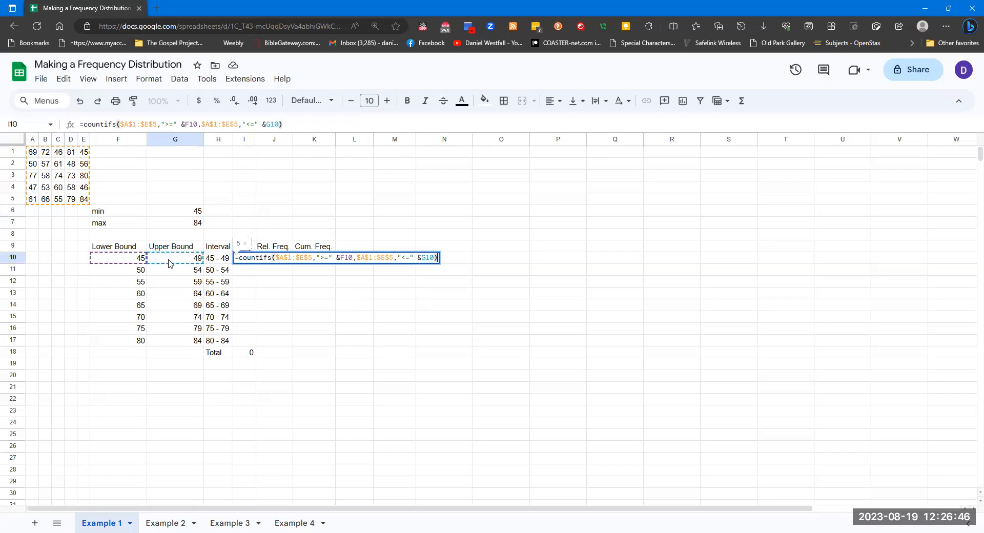
key("Return")
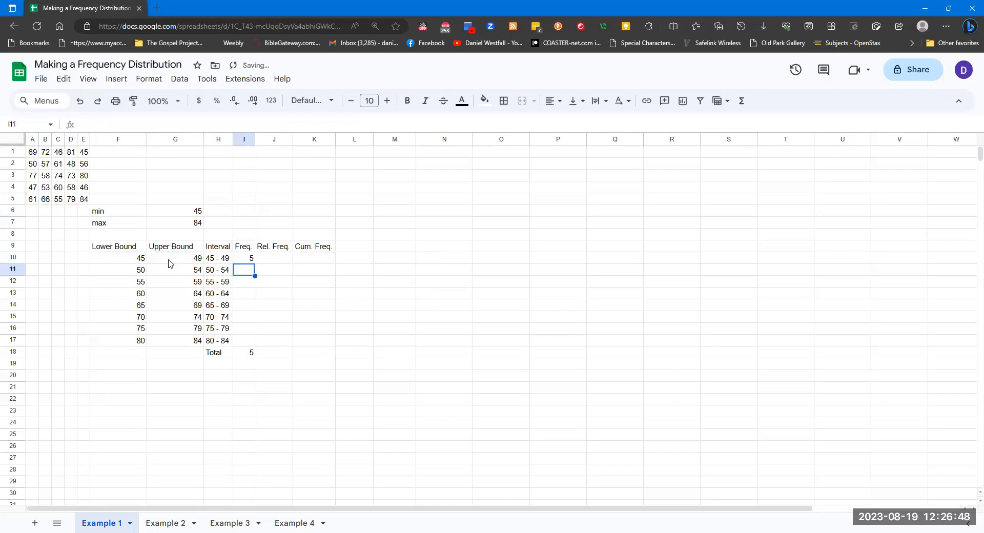
left_click(253, 261)
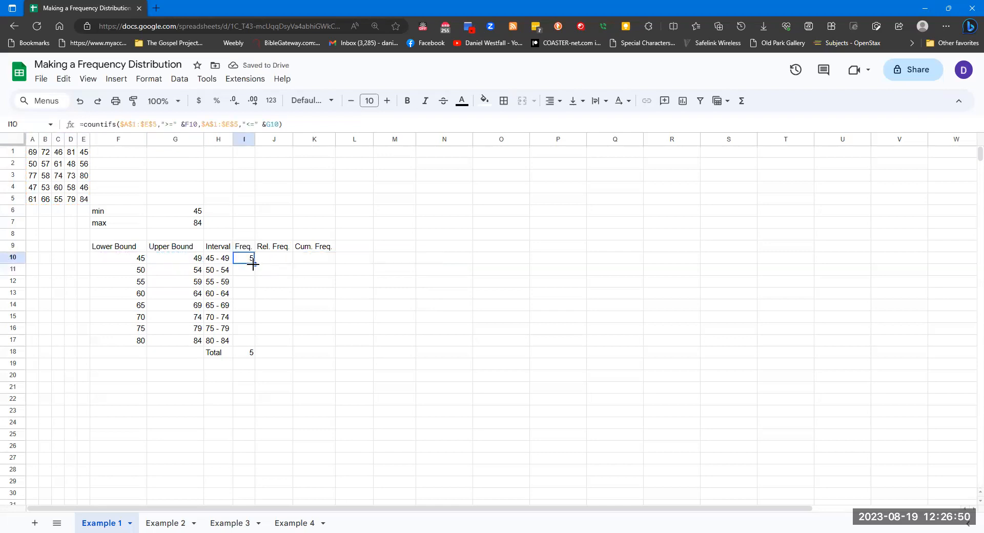
left_click_drag(254, 263, 252, 341)
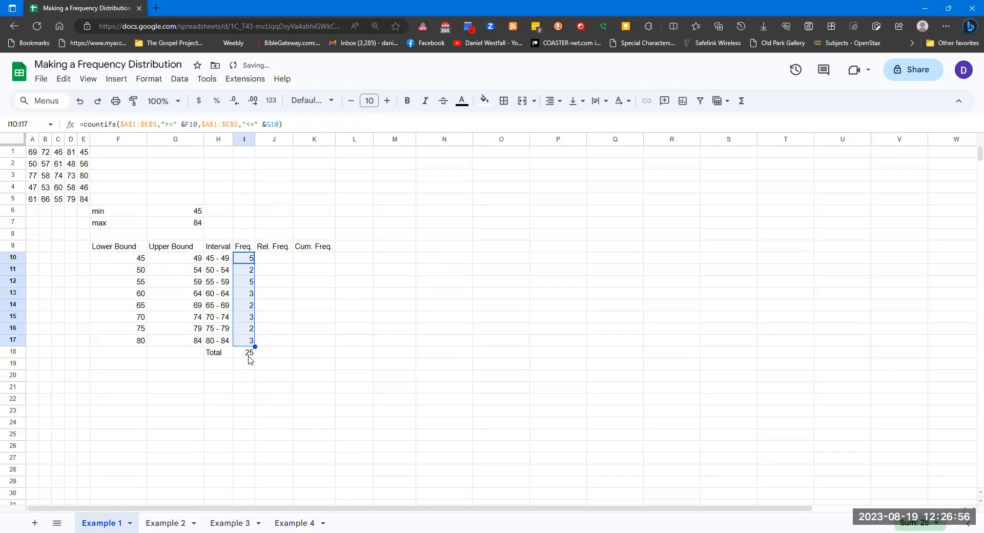
- Clear the total frequency cell I18 and re-enter its formula as =SUM(I10:I17)
left_click(250, 356)
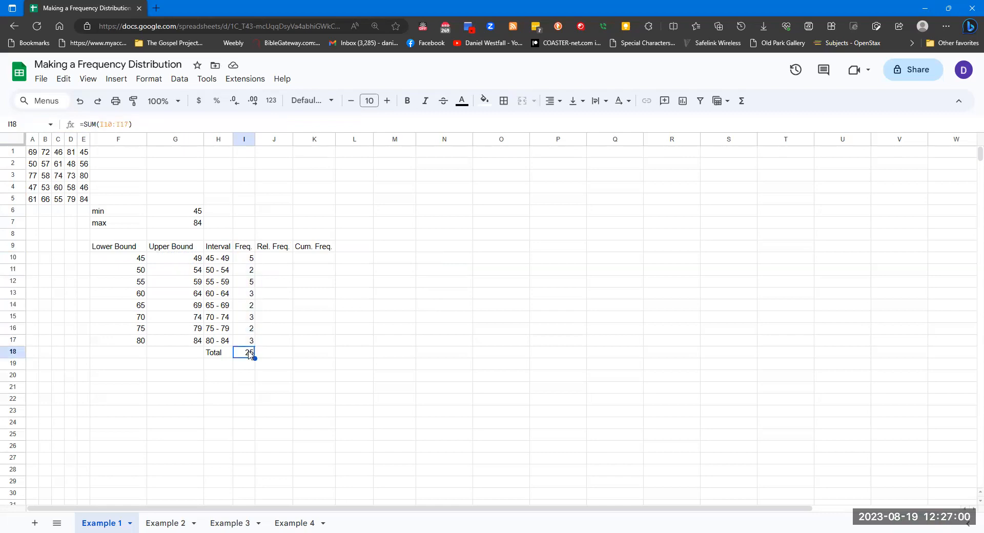
key("Delete")
type("=")
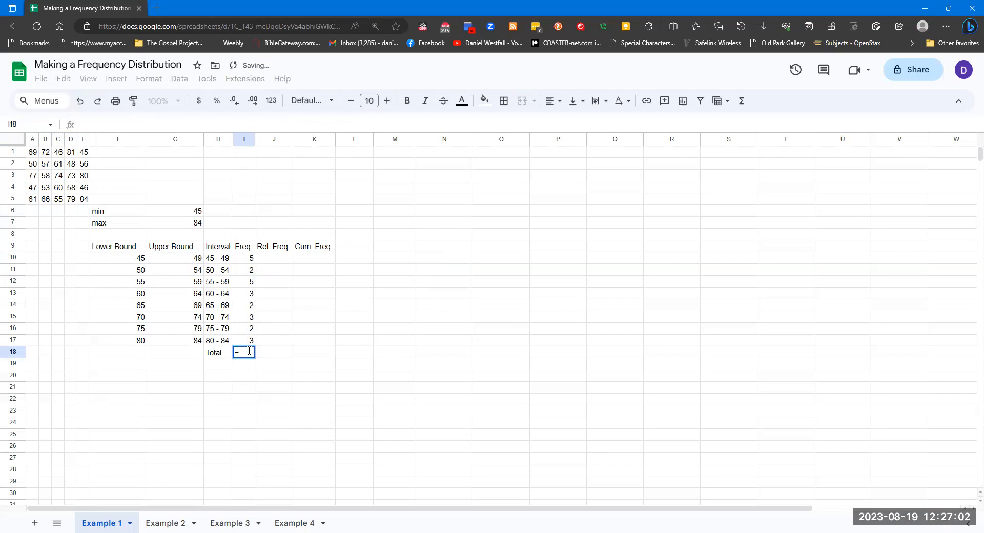
type("SUM(")
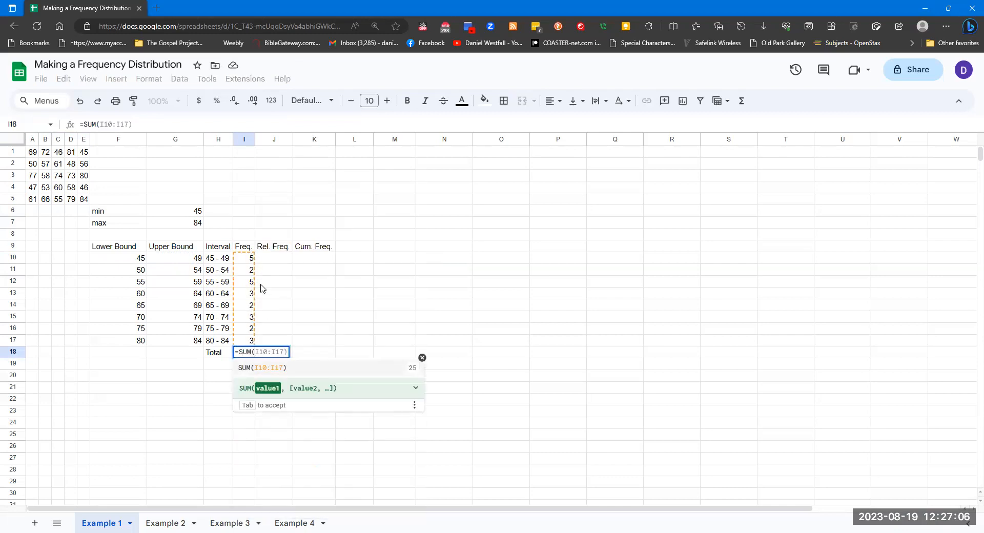
left_click_drag(248, 260, 246, 341)
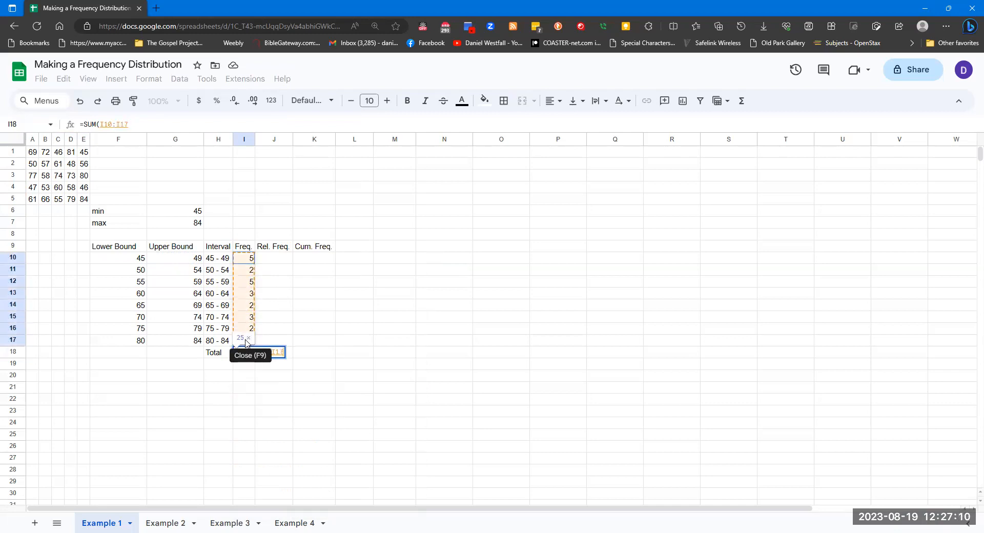
type(")")
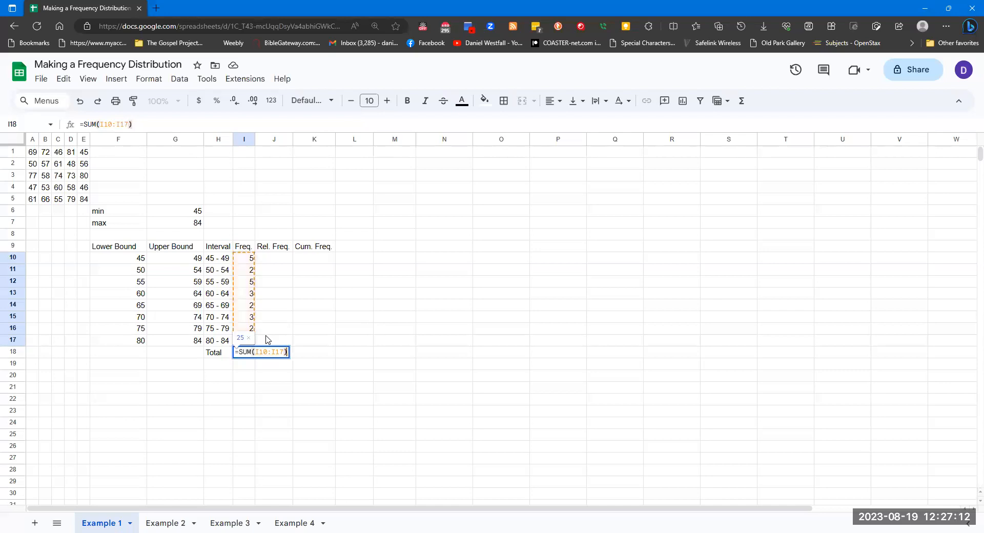
key("Return")
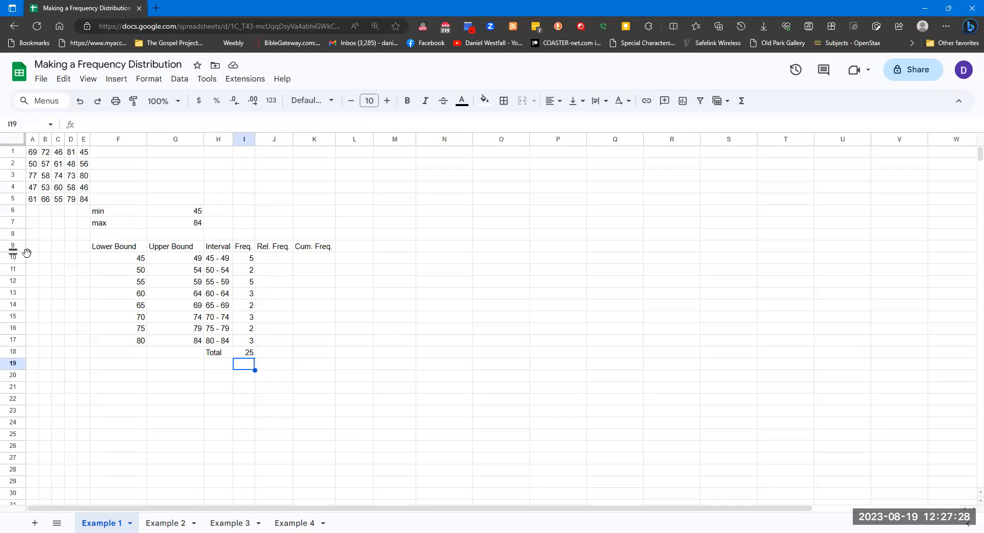
- Calculate the relative frequency in J10 with =I10/$I$18 and fill the formula down through J17
left_click(285, 261)
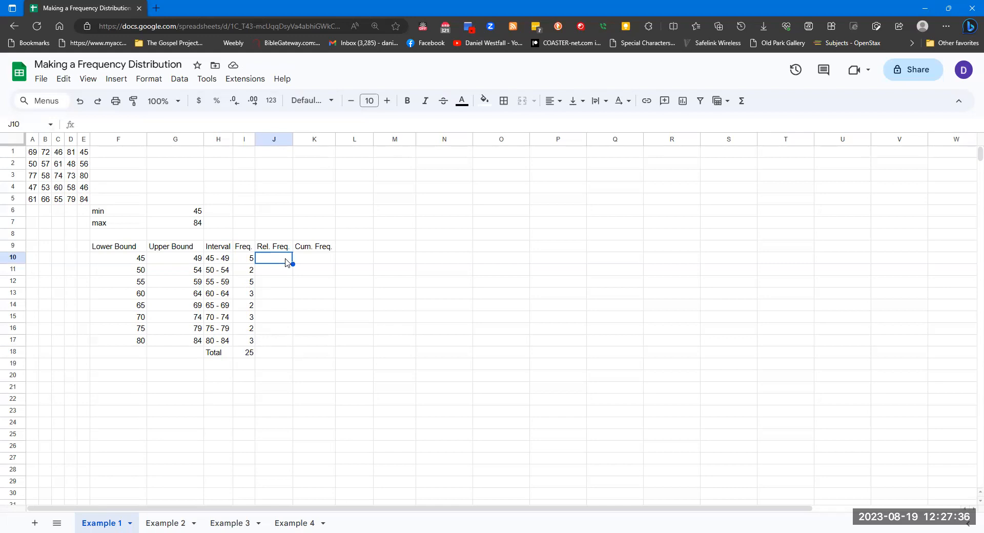
type("=")
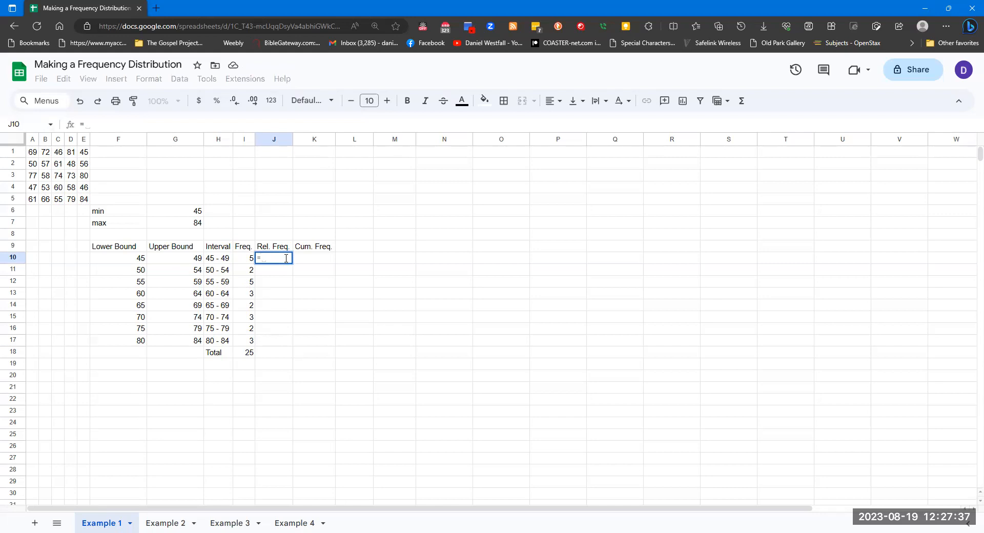
left_click(253, 259)
type("/")
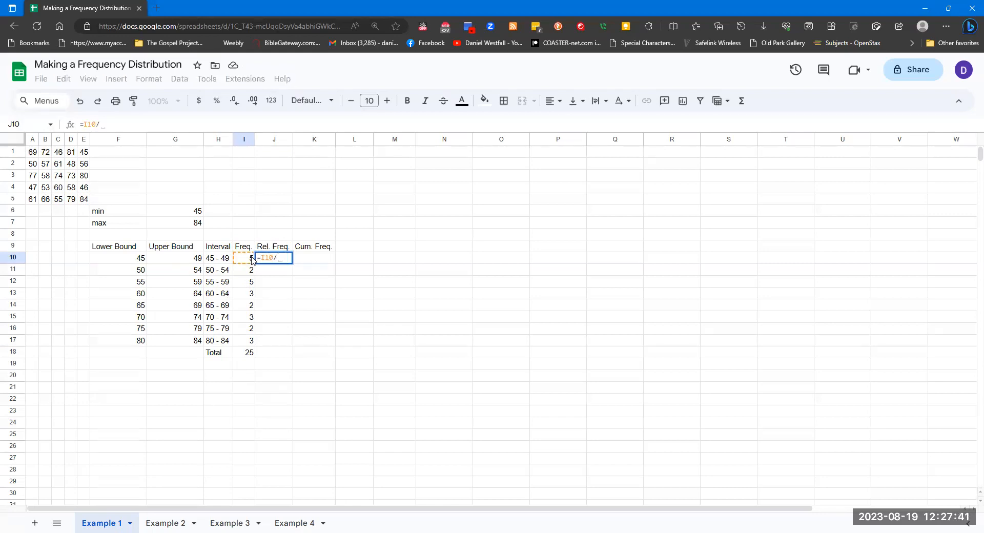
left_click(250, 357)
left_click(279, 258)
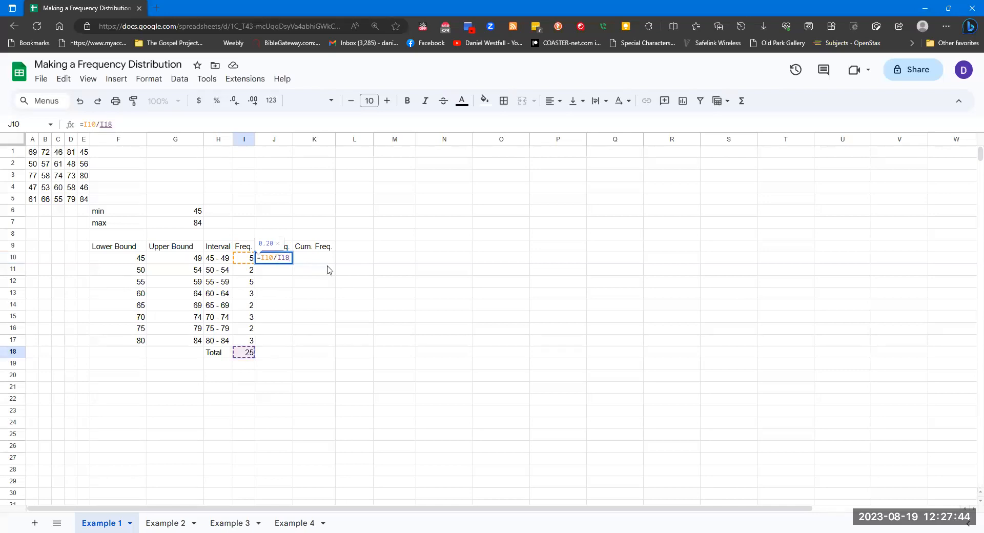
type("$")
left_click(286, 258)
type("$")
key("Return")
left_click(290, 261)
left_click_drag(292, 263, 292, 338)
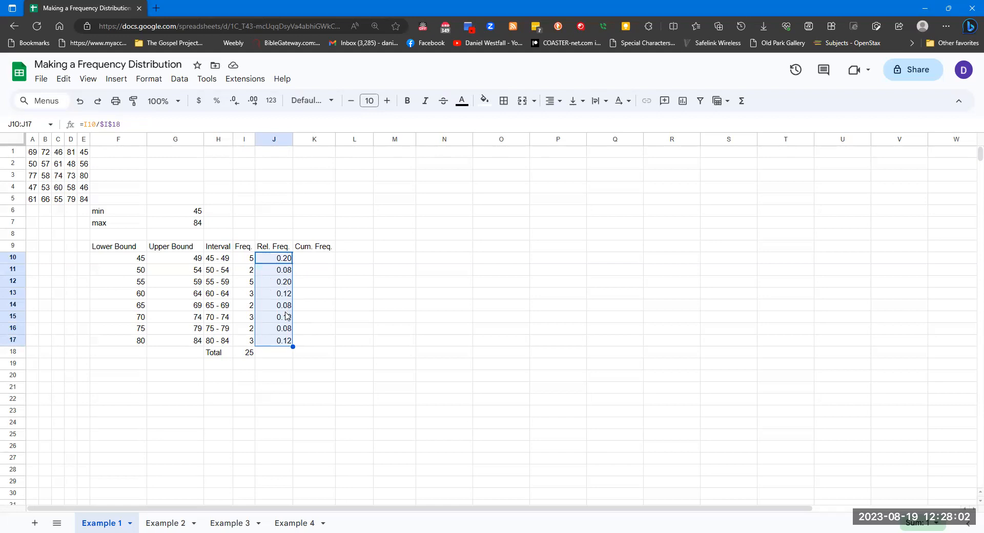
- Enter the first cumulative frequency in K10 with =I10
left_click(317, 260)
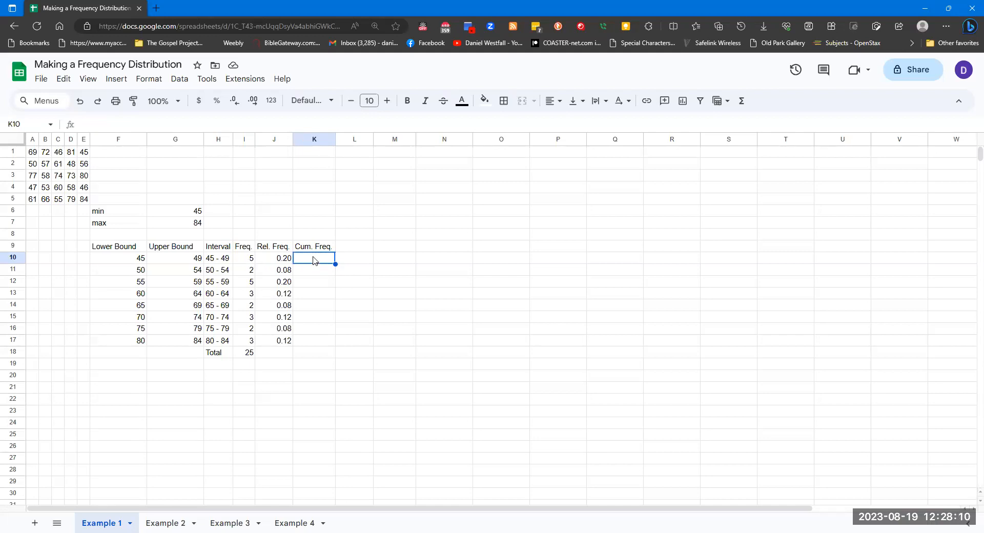
type("=I10")
key("Return")
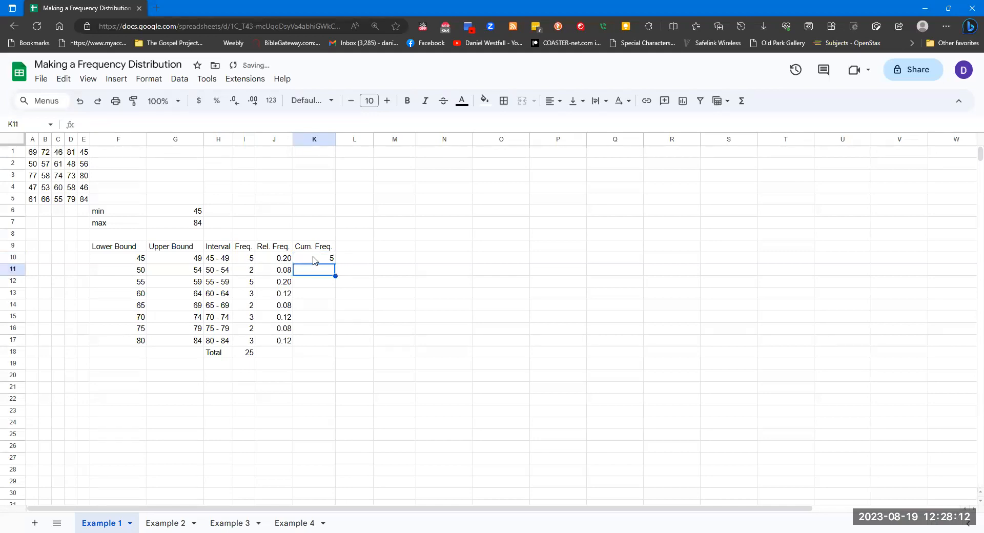
type("=")
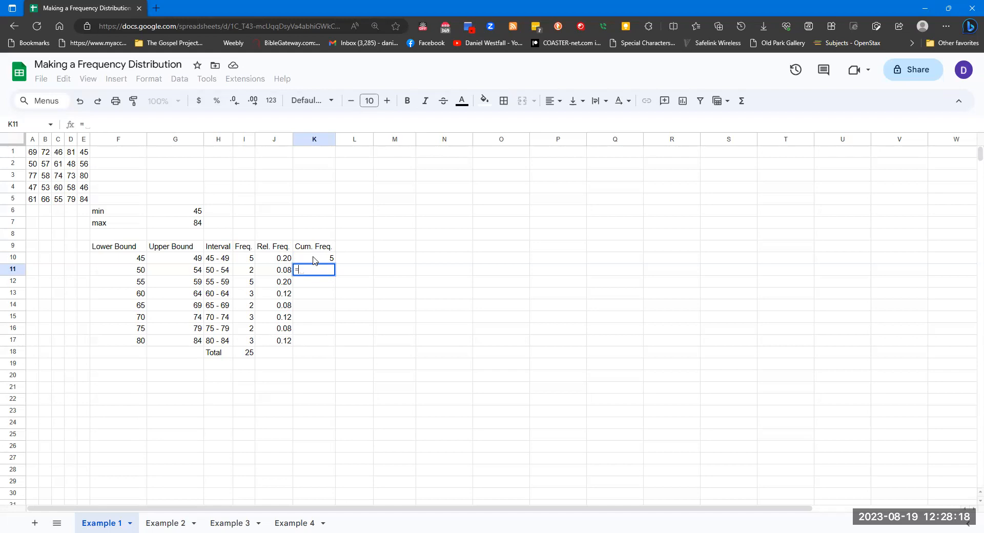
type("Sum")
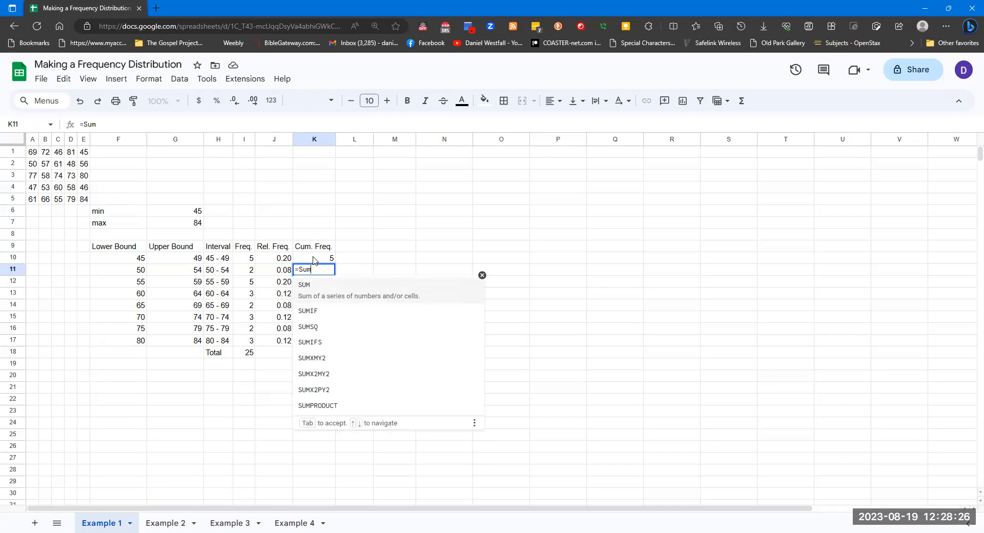
type("(")
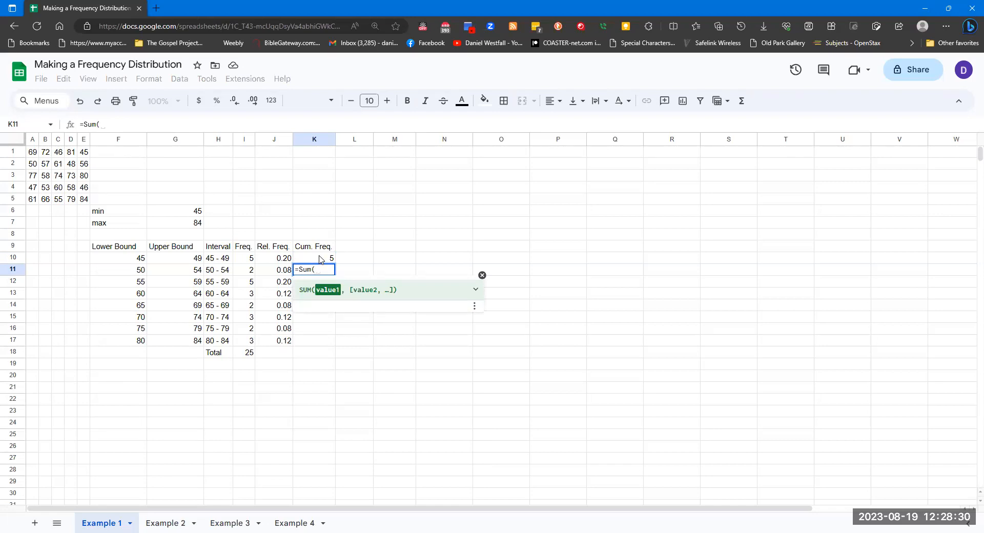
left_click(319, 259)
type("=S")
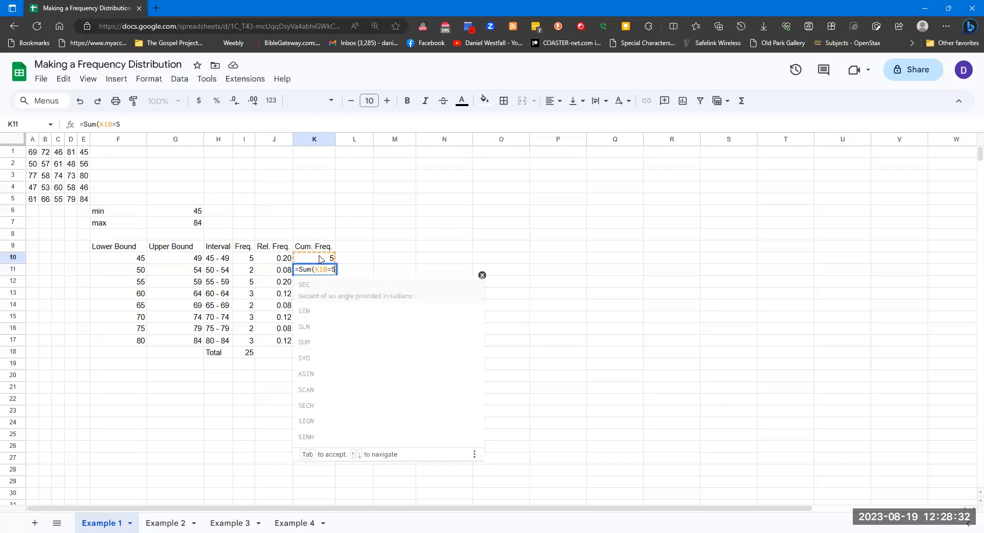
key("BackSpace")
key("BackSpace")
key("BackSpace")
key("BackSpace")
key("BackSpace")
key("BackSpace")
key("BackSpace")
key("BackSpace")
key("BackSpace")
key("BackSpace")
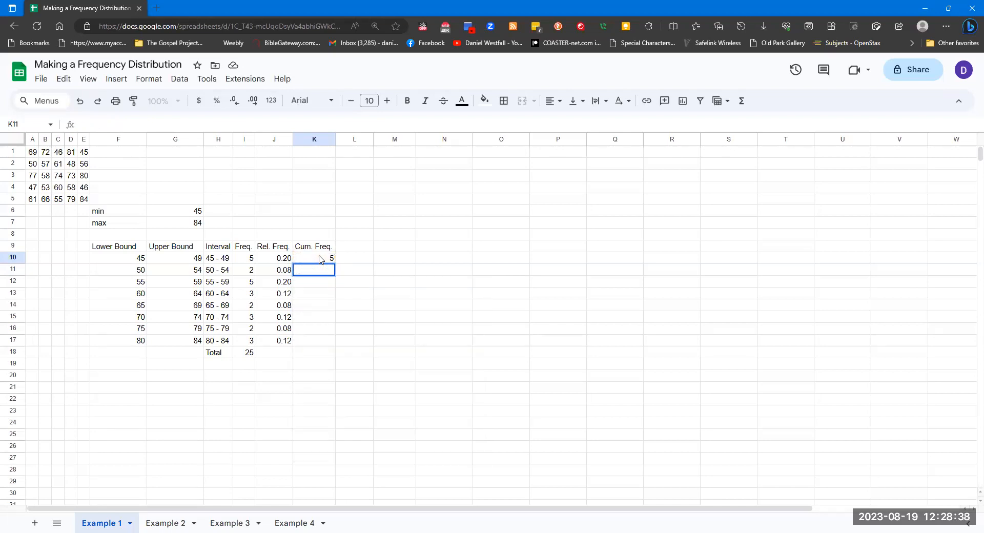
- Enter the cumulative frequency formula =I11+K10 in K11 and fill it down through K17
type("=")
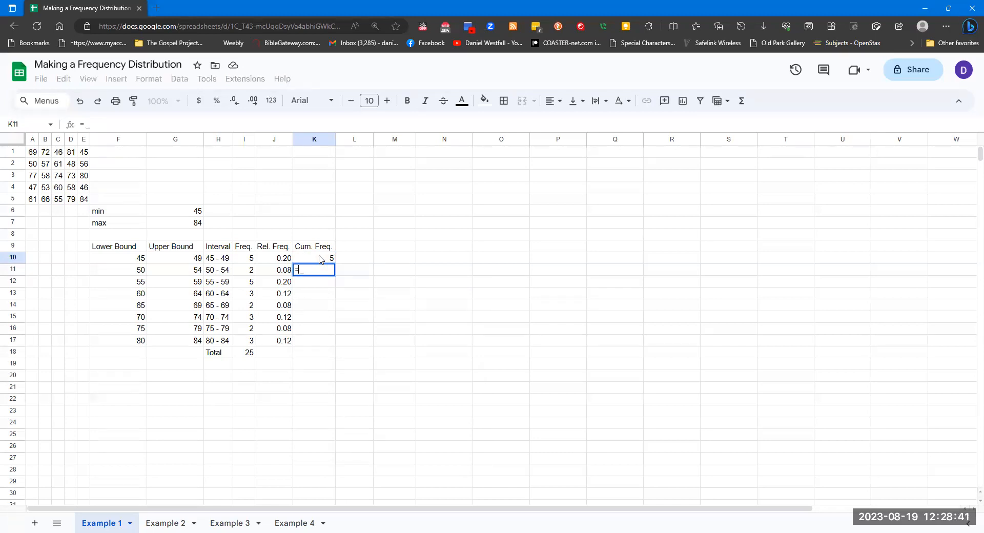
left_click(252, 272)
type("+")
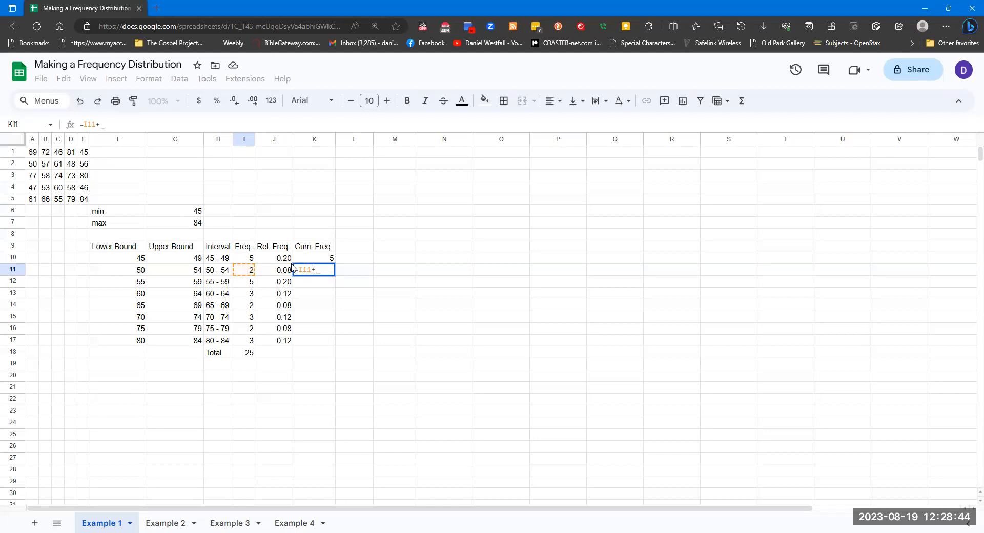
left_click(328, 260)
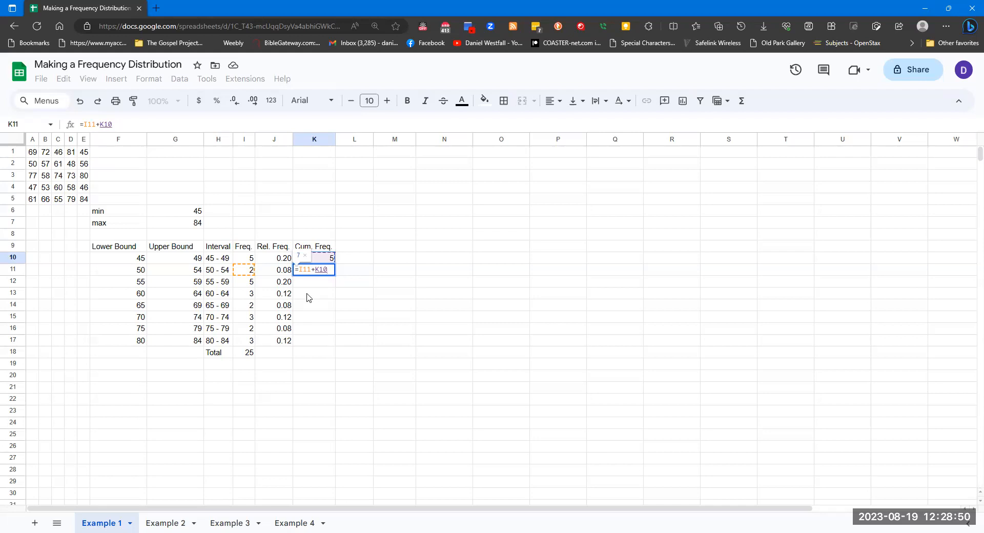
key("Return")
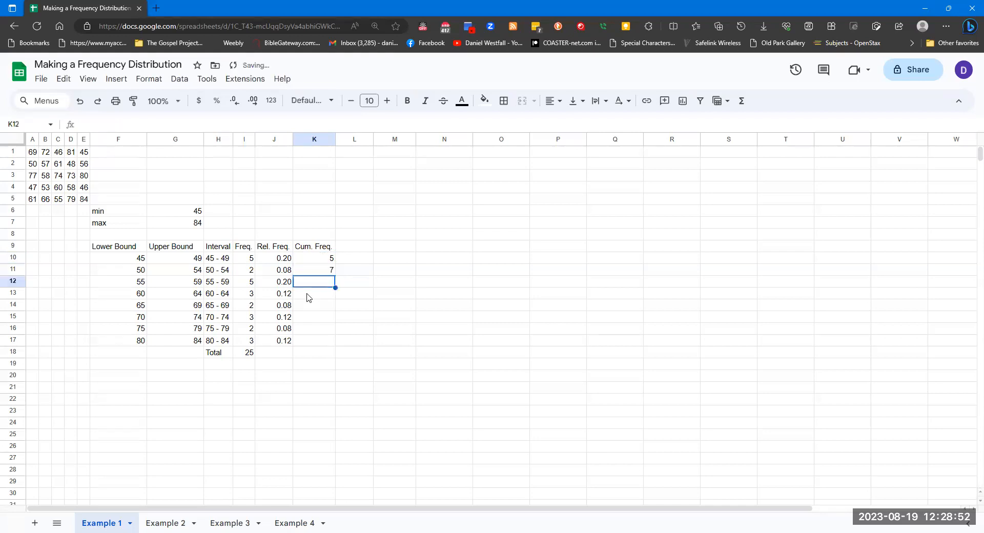
left_click(332, 272)
left_click_drag(334, 276, 331, 342)
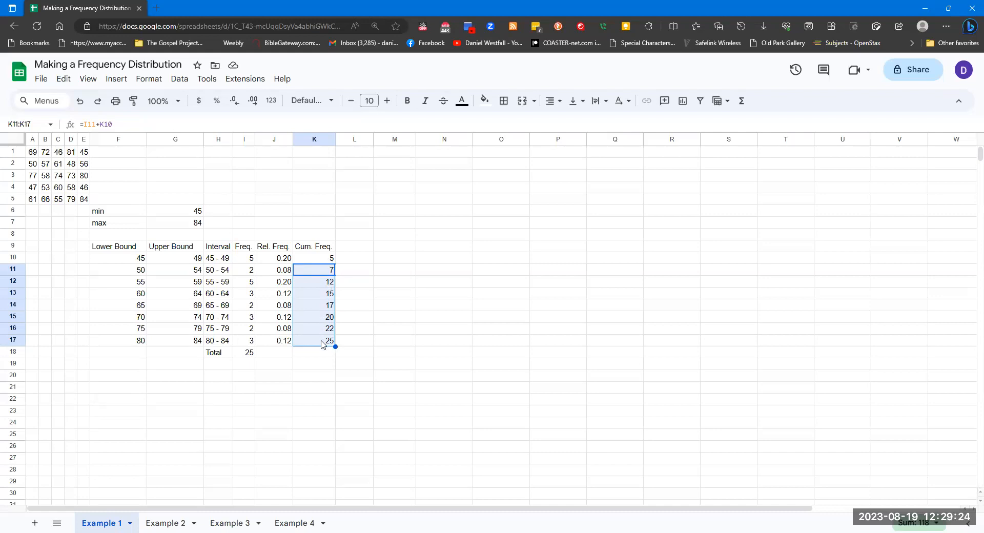
- Extend the total formula from I18 across to J18, and switch to the Example 2 sheet
left_click(249, 353)
left_click_drag(255, 359, 288, 359)
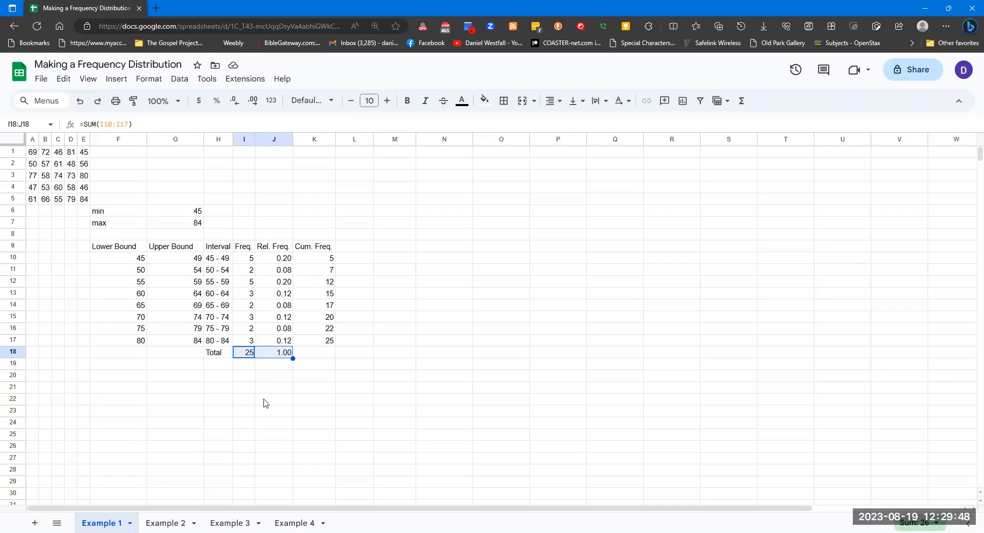
left_click(172, 521)
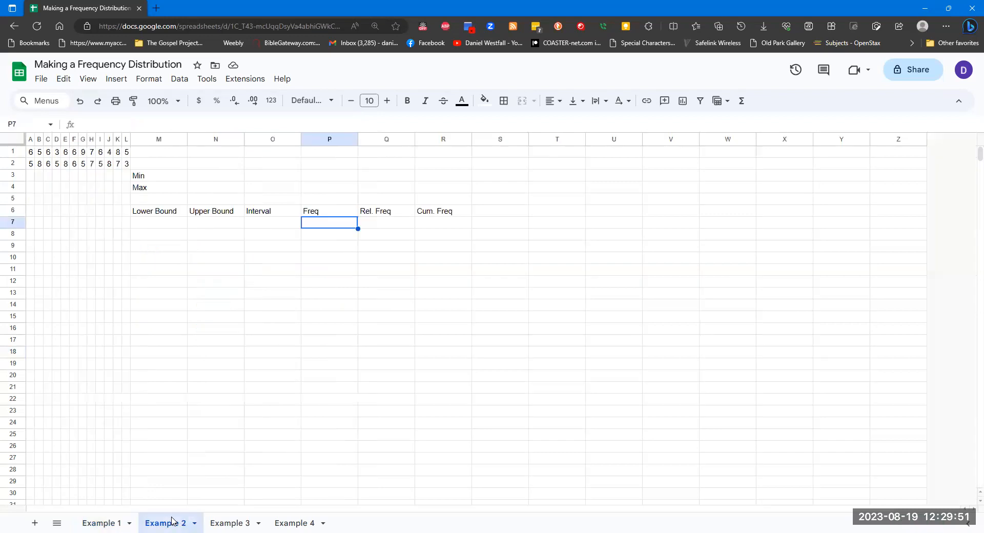
left_click(215, 176)
type("=")
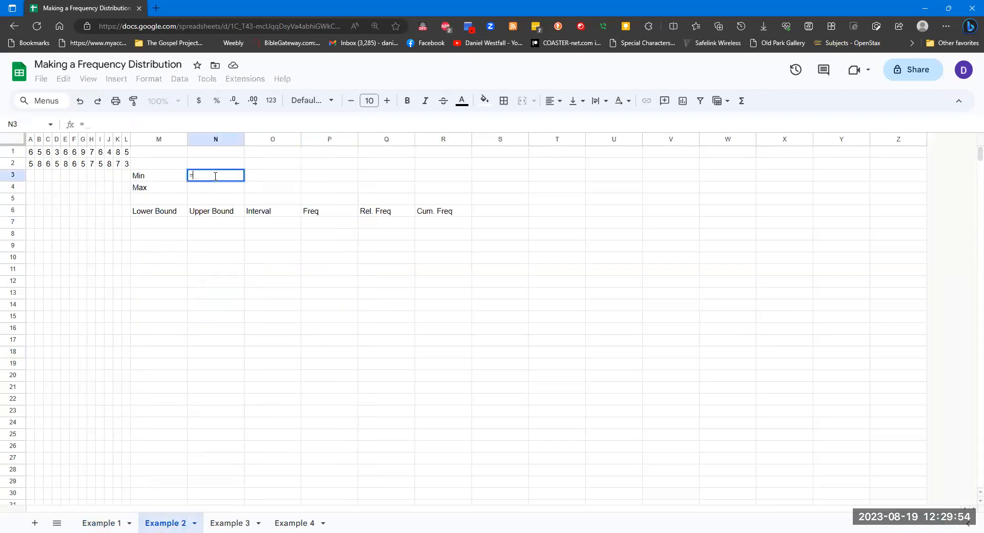
type("MIN")
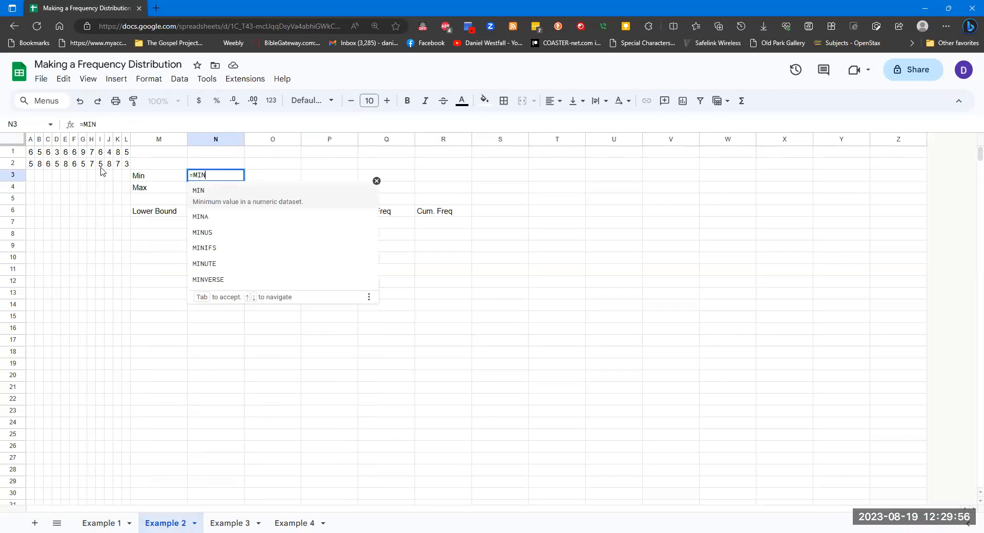
left_click_drag(31, 156, 128, 169)
- Clear the minimum cell N3 and enter the formula =MIN(A1:L2) in it
left_click(219, 177)
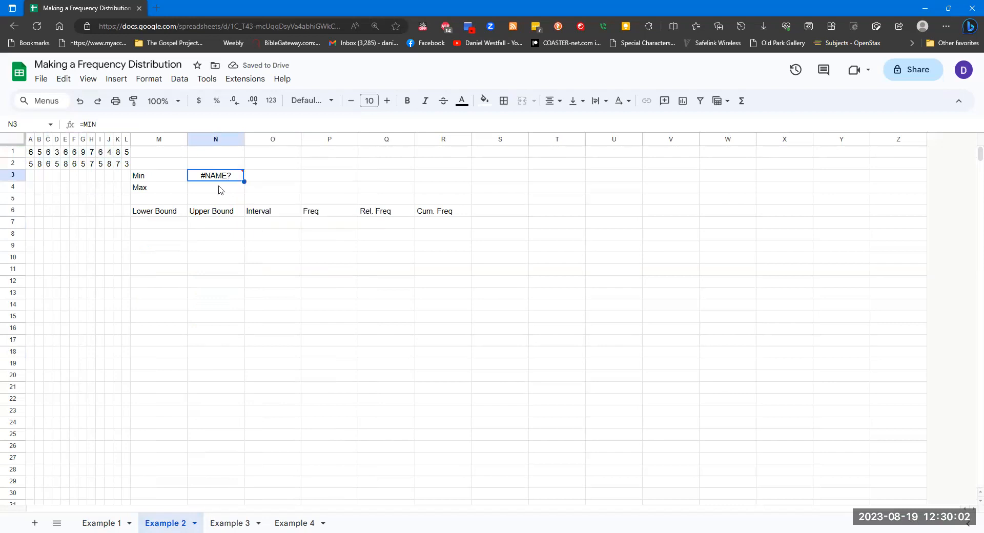
key("Delete")
type("=")
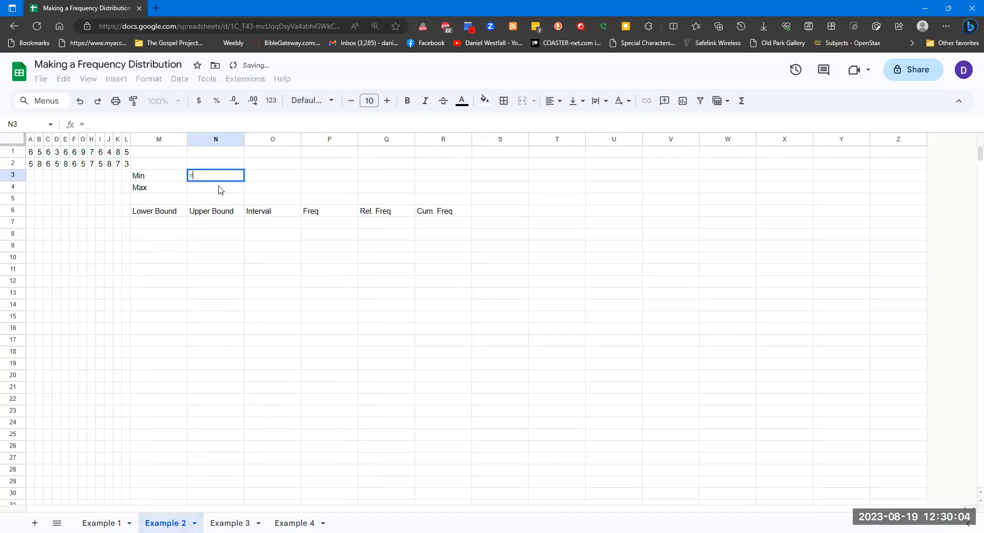
type("MIN(")
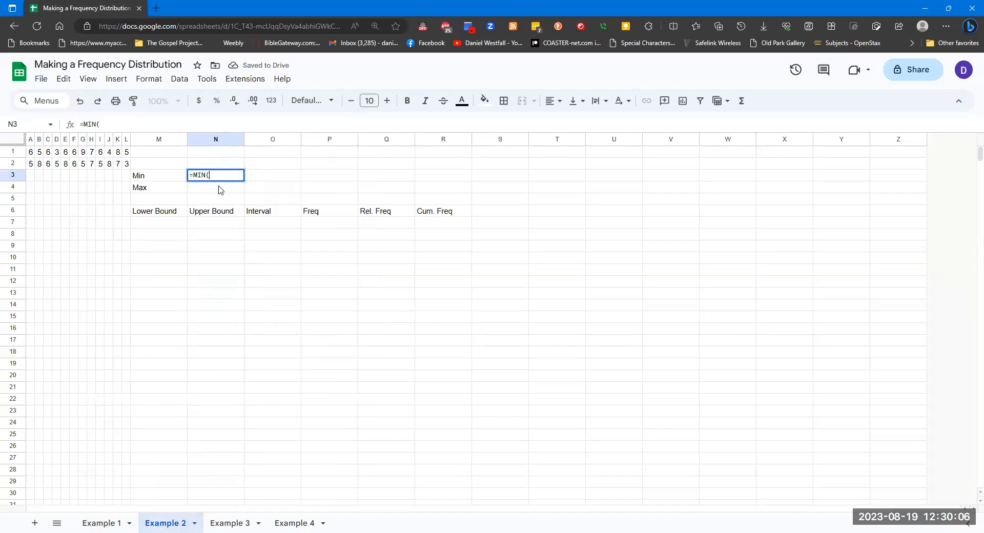
left_click_drag(31, 152, 126, 168)
type(")")
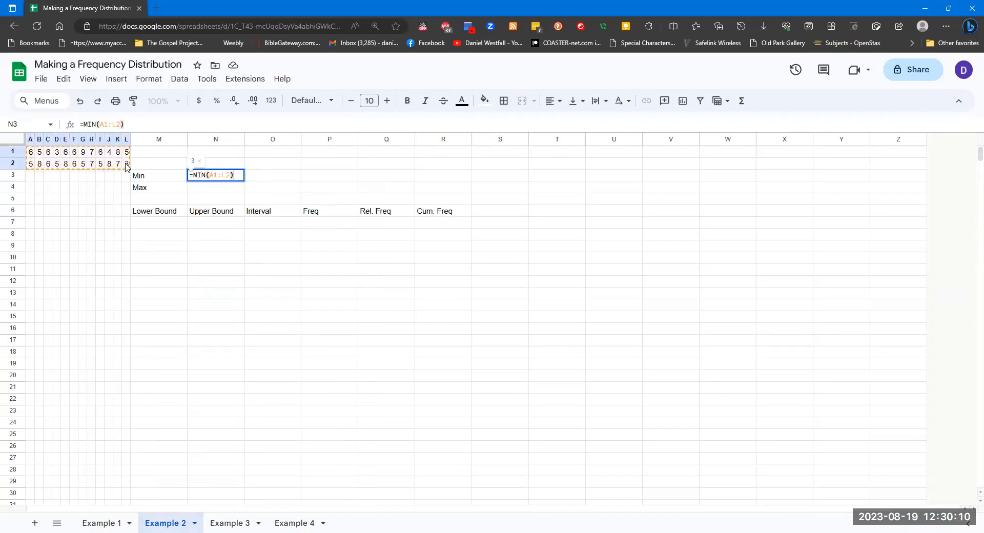
key("Return")
- Calculate the maximum of the data in N4 with a MAX formula over A1:L2
type("=M")
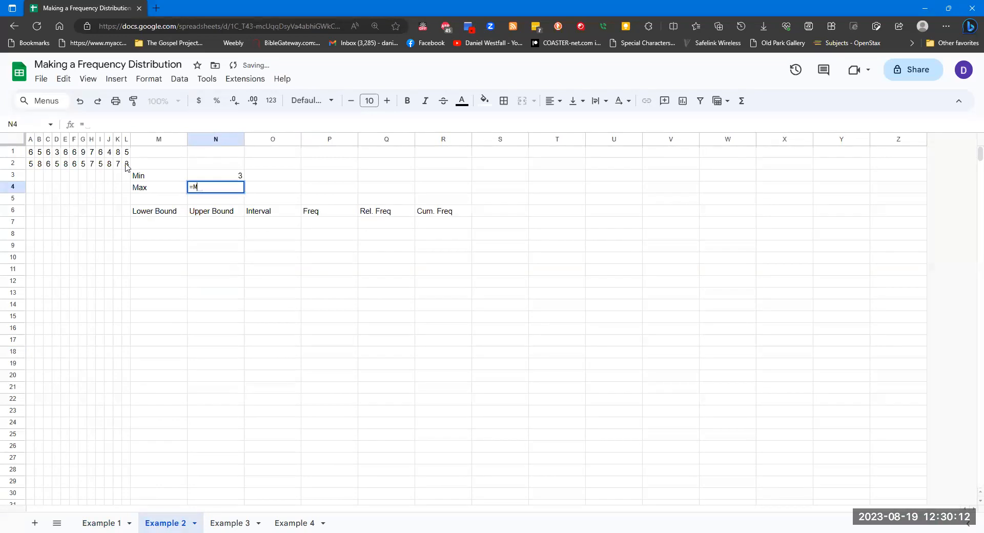
type("ax(")
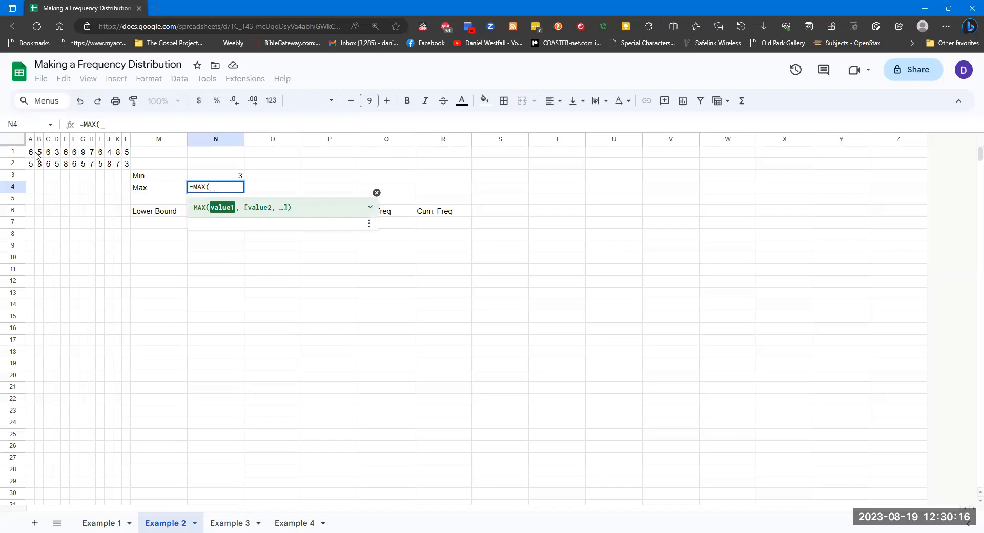
left_click_drag(32, 152, 128, 168)
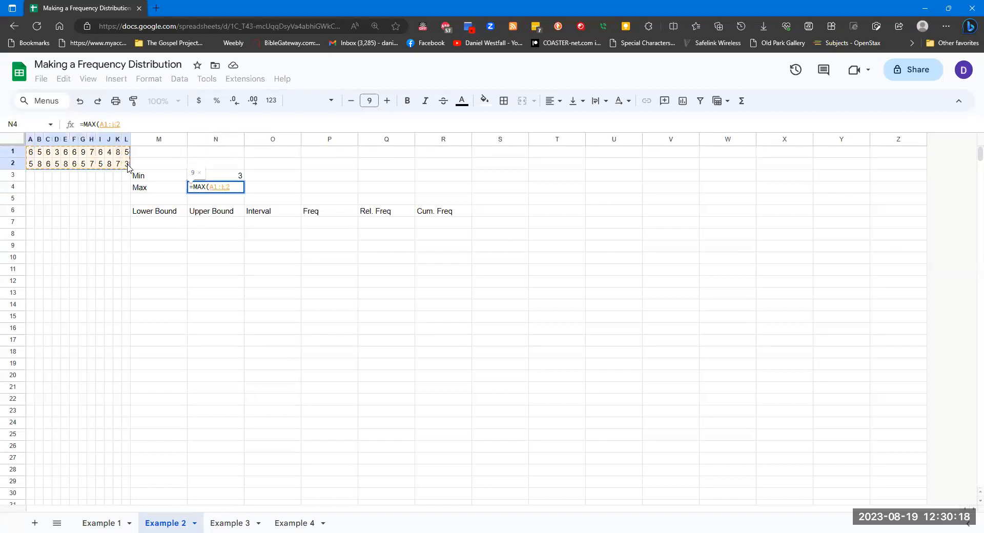
key("Return")
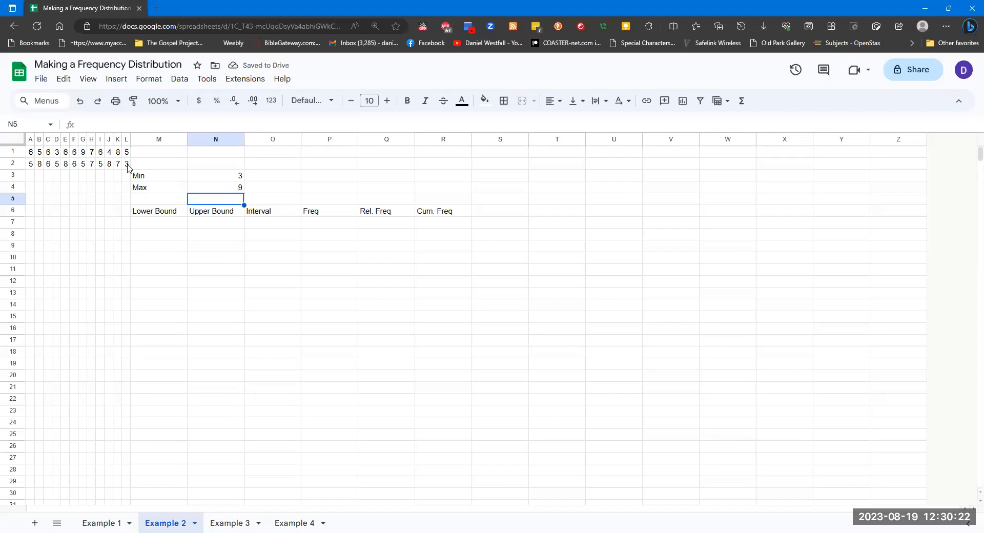
- Enter the first two lower bounds, 3 in M7 and 5 in M8
left_click(164, 224)
type("3")
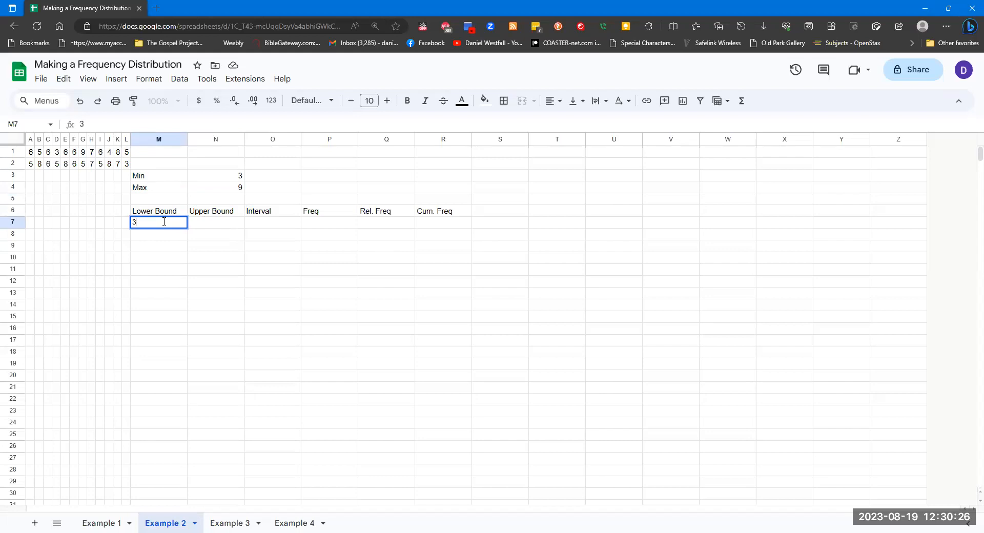
key("Return")
type("5")
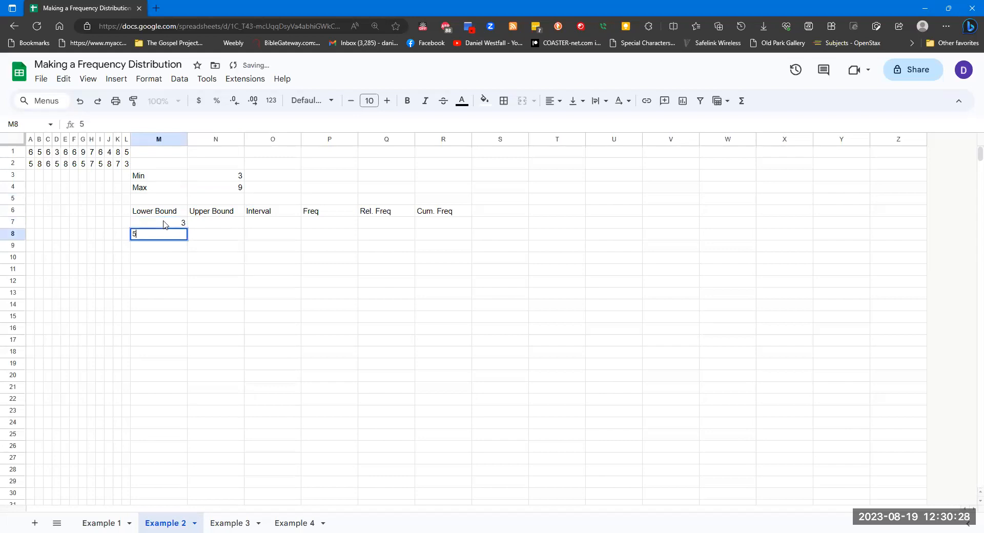
key("Return")
- Enter upper bounds 4 in N7 and 6 in N8, and extend both bound series down through row 10
left_click(211, 224)
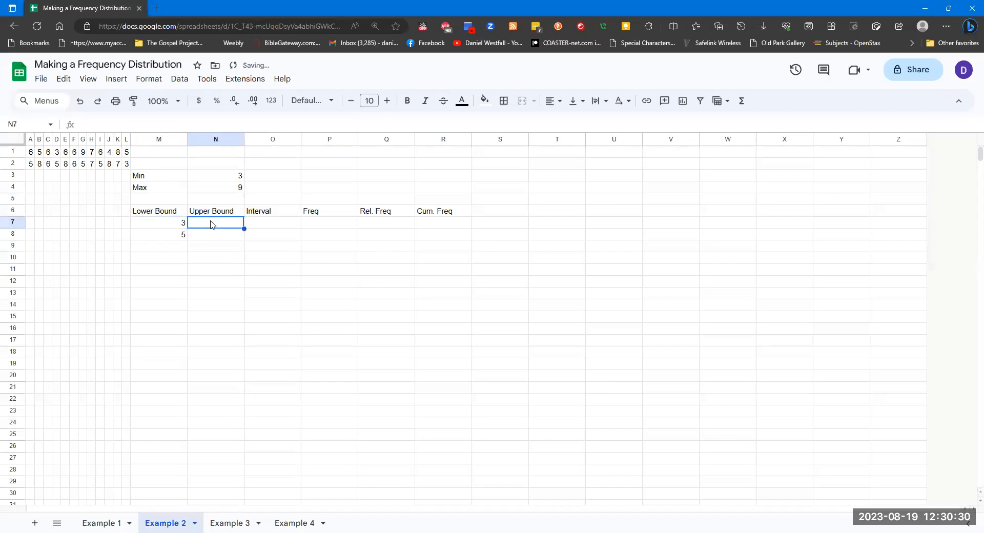
type("4")
key("Return")
type("6")
key("Return")
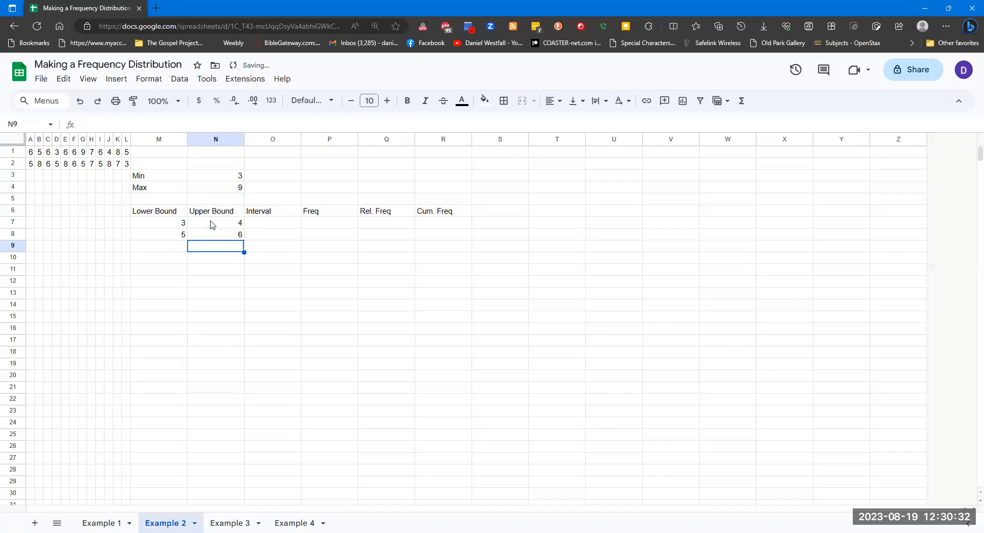
left_click_drag(167, 224, 245, 263)
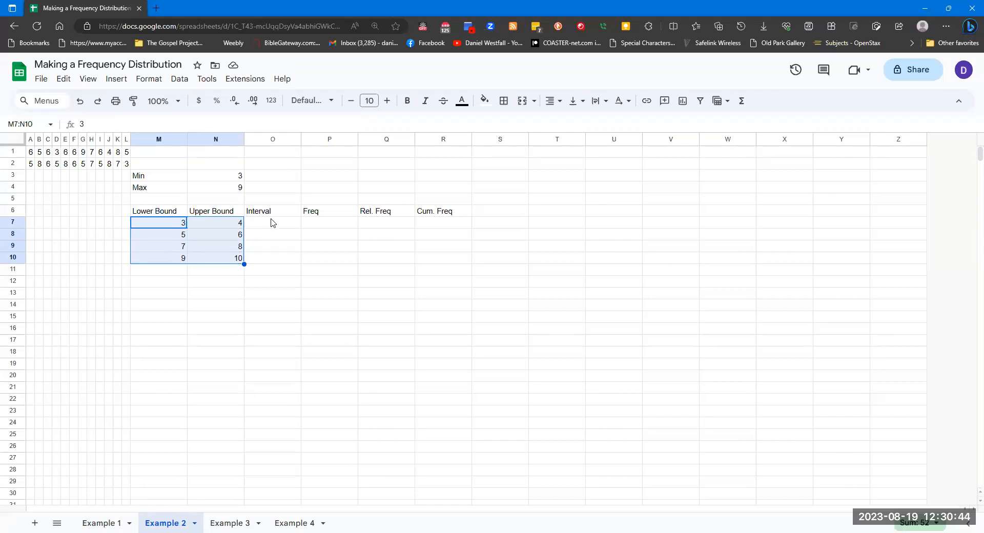
- Delete the Interval column O from the Example 2 table
left_click(268, 140)
right_click(270, 140)
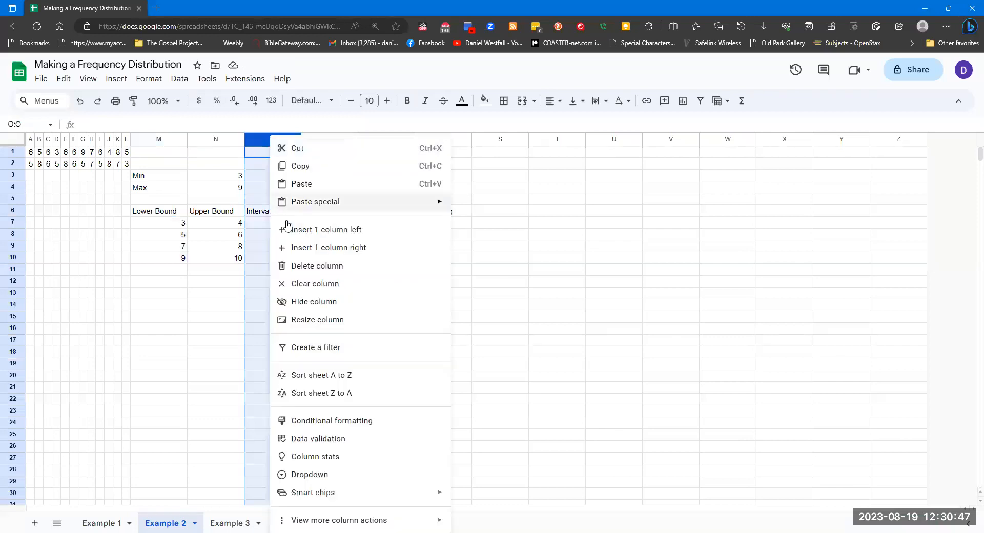
left_click(314, 266)
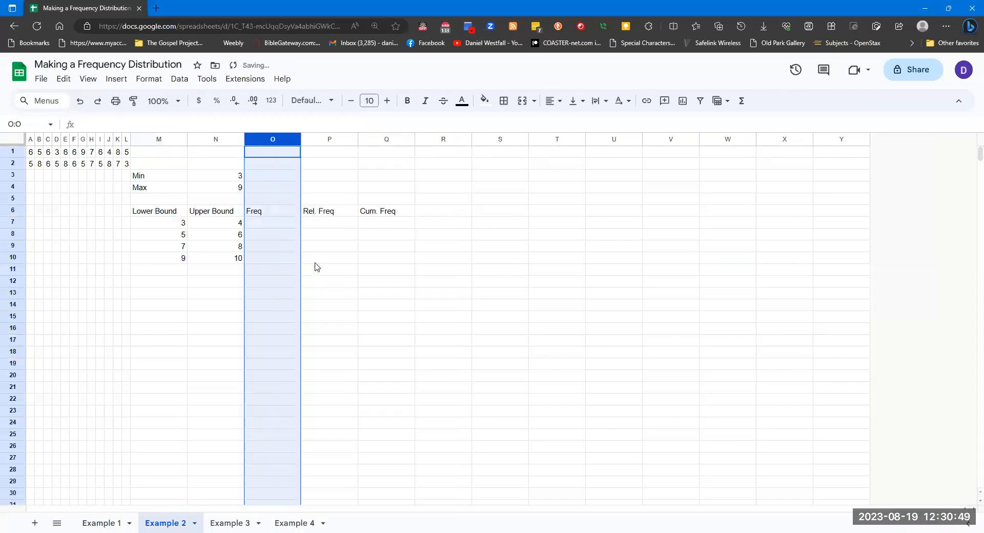
- Start a COUNTIFS formula in O7 over the absolute range $A$1:$L$2 with the criterion ">=" &M7 for the lower bound
left_click(270, 225)
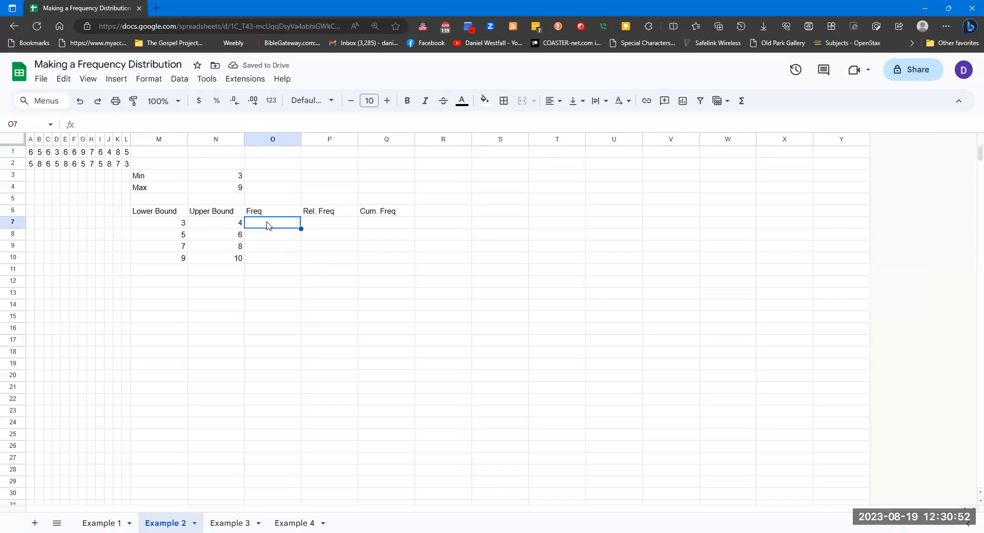
type("=cou")
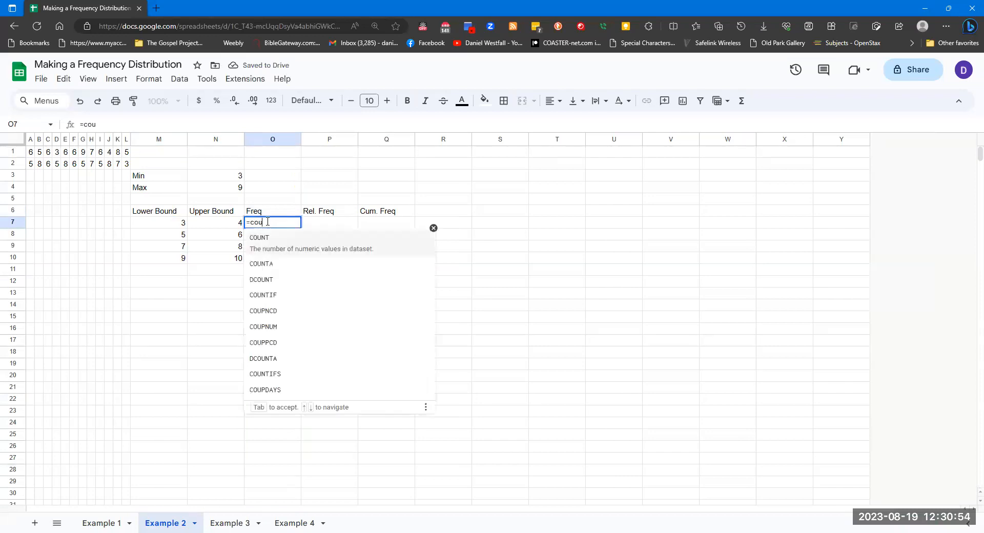
type("ntifs(")
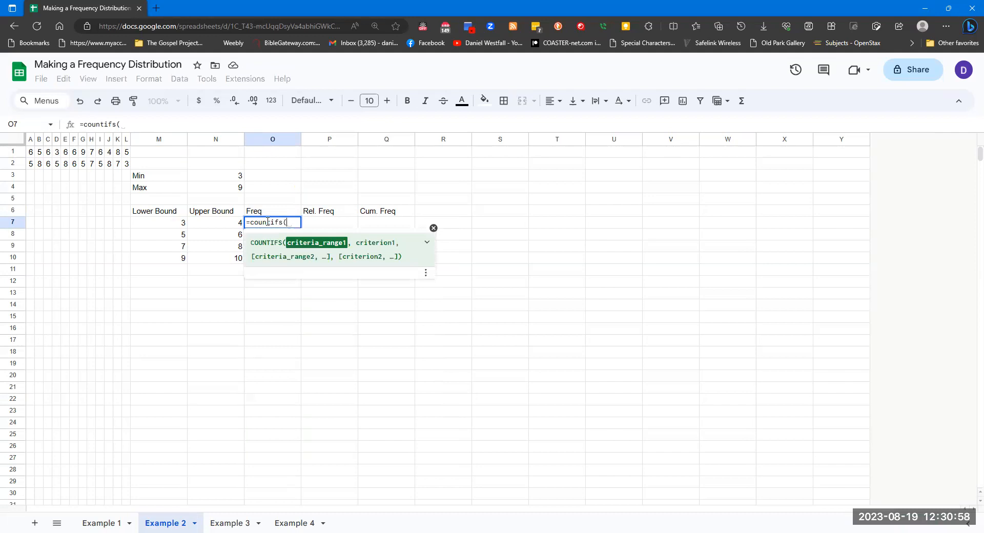
left_click_drag(32, 152, 125, 164)
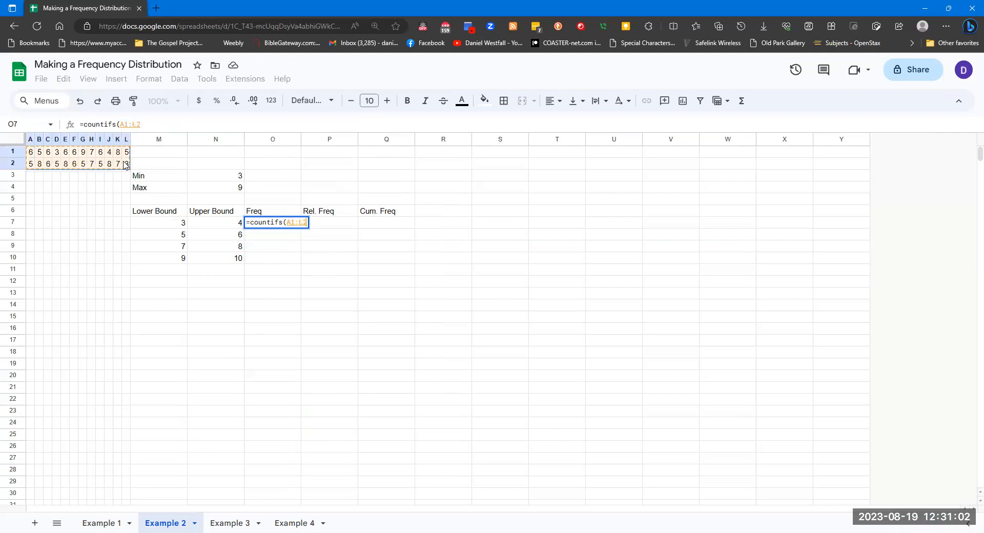
type(",")
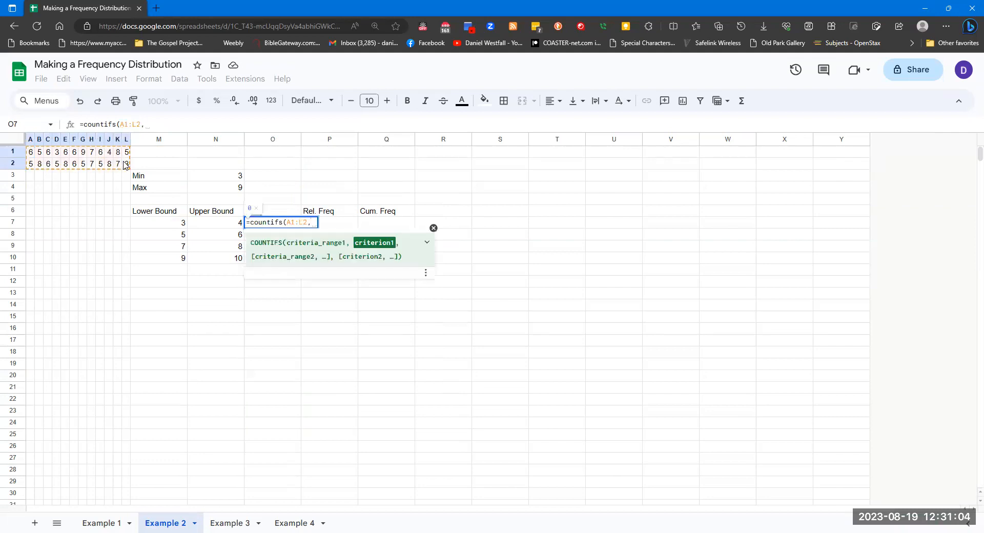
key("BackSpace")
key("F4")
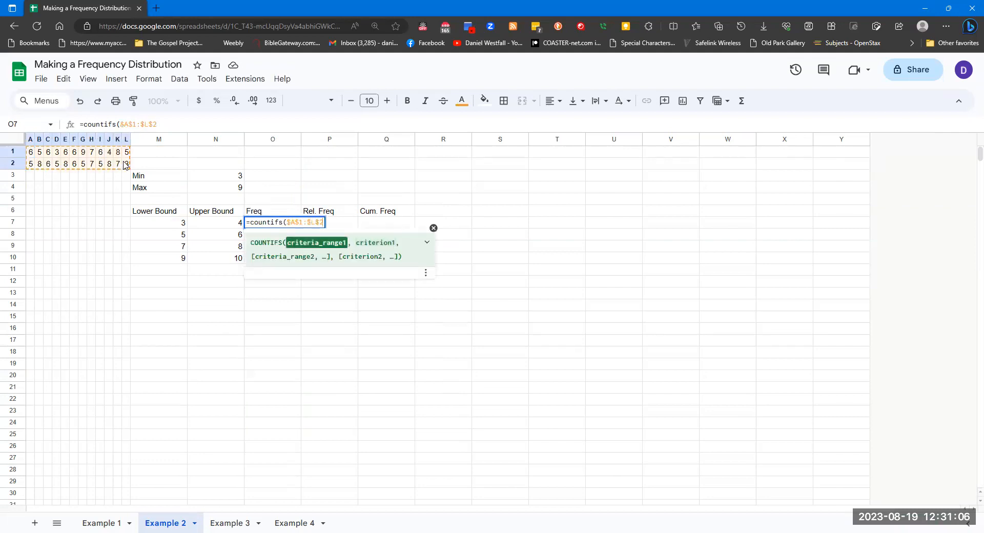
type(",")
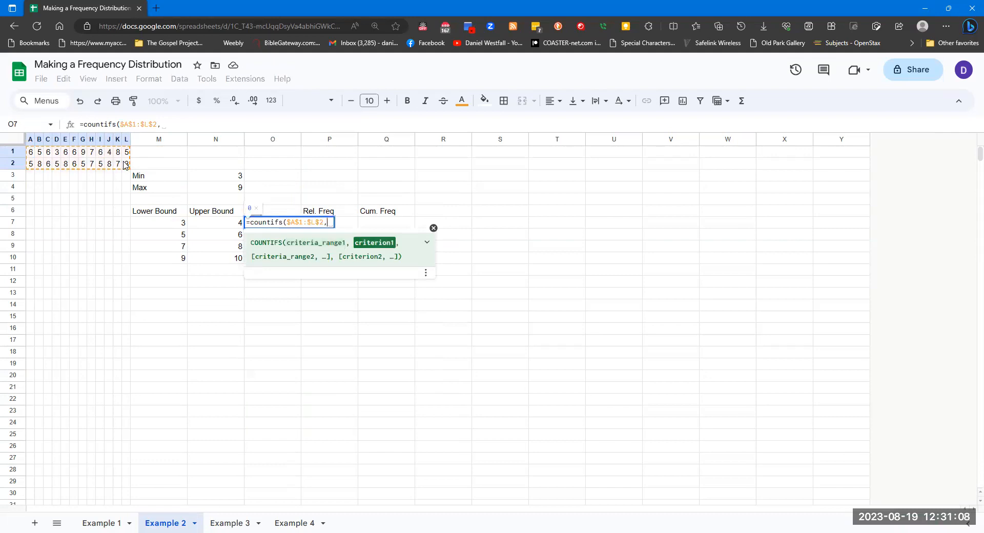
type("\">=\" &")
left_click(179, 225)
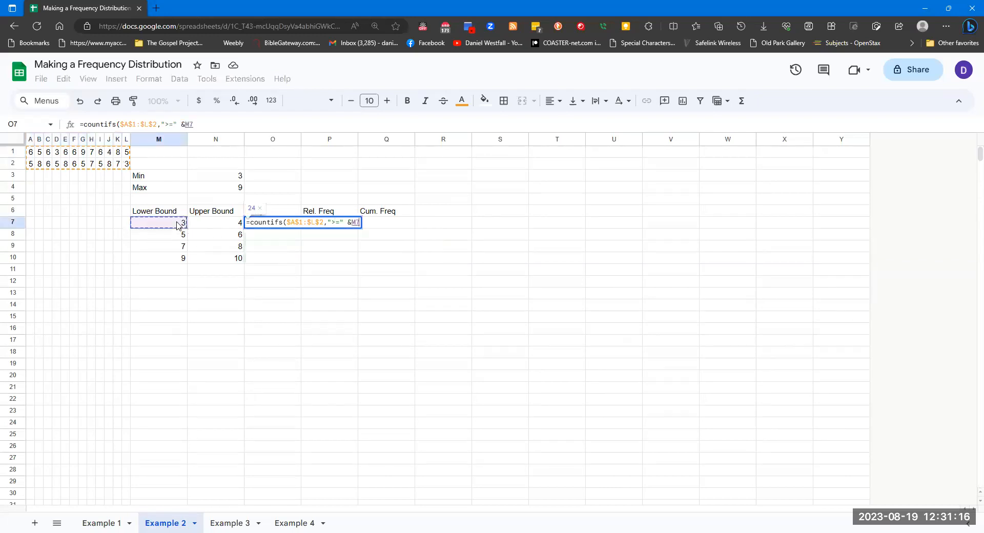
- Complete the O7 COUNTIFS formula with a second condition on $A$1:$L$2, using "<=" &N7 for the upper bound
type(",")
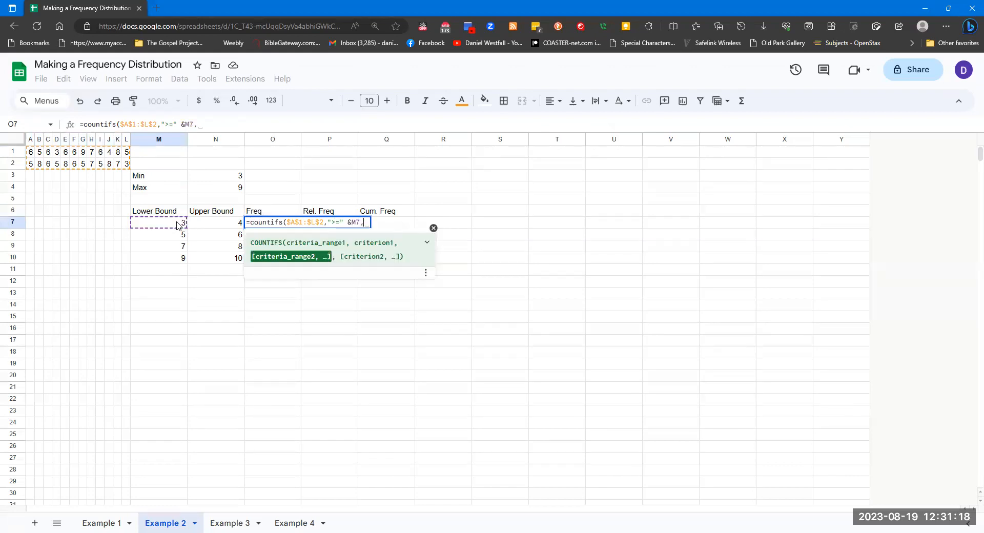
left_click_drag(30, 151, 126, 165)
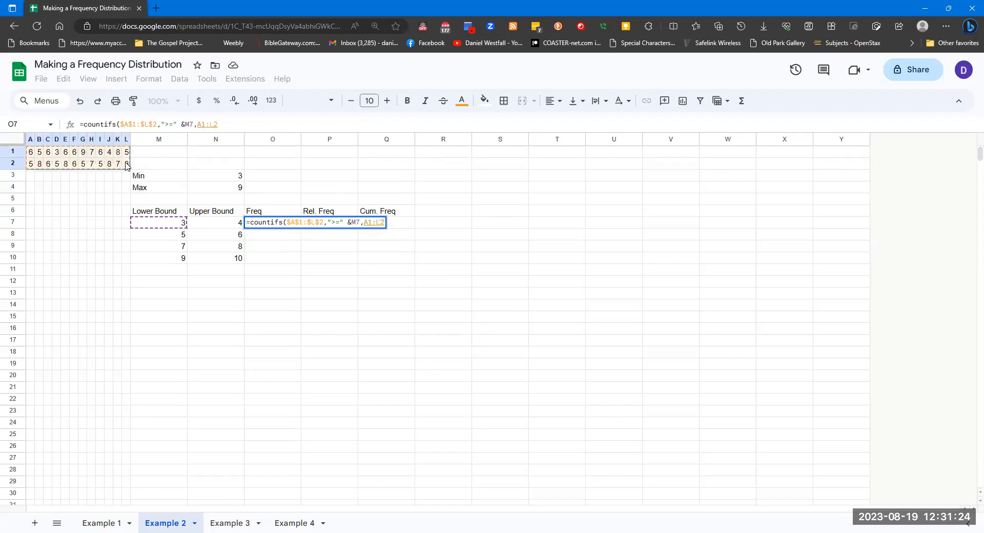
key("F4")
type(",\"")
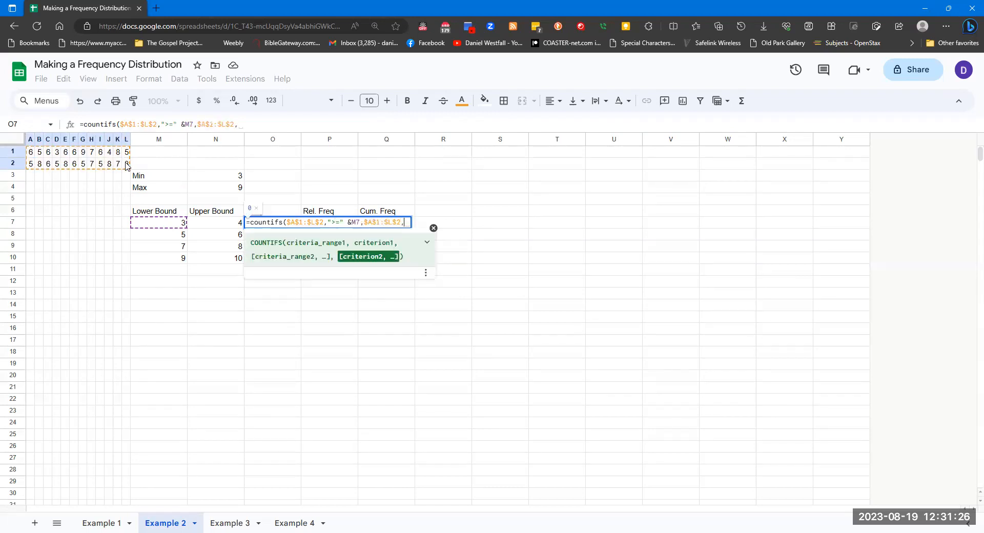
type("<")
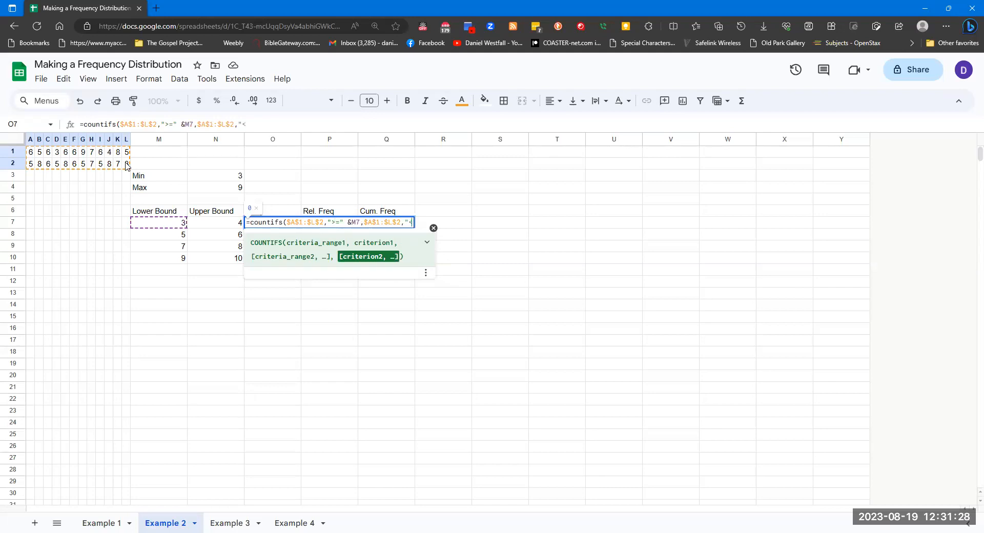
type("=\" &")
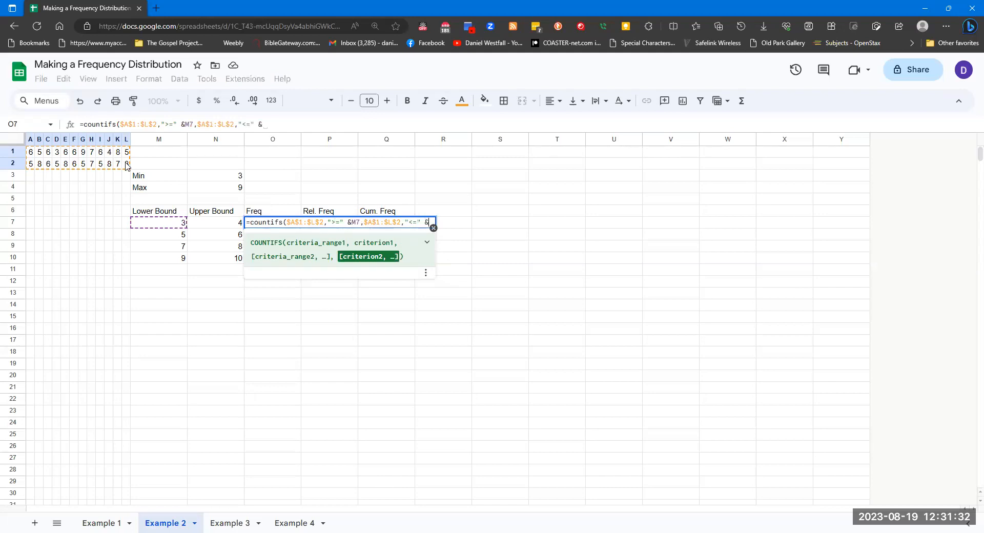
left_click(226, 231)
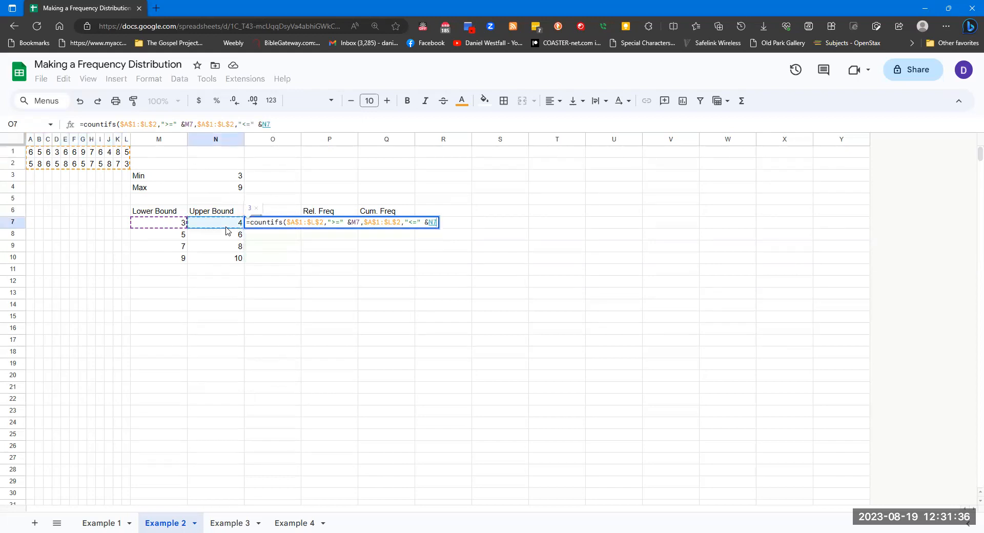
key("Return")
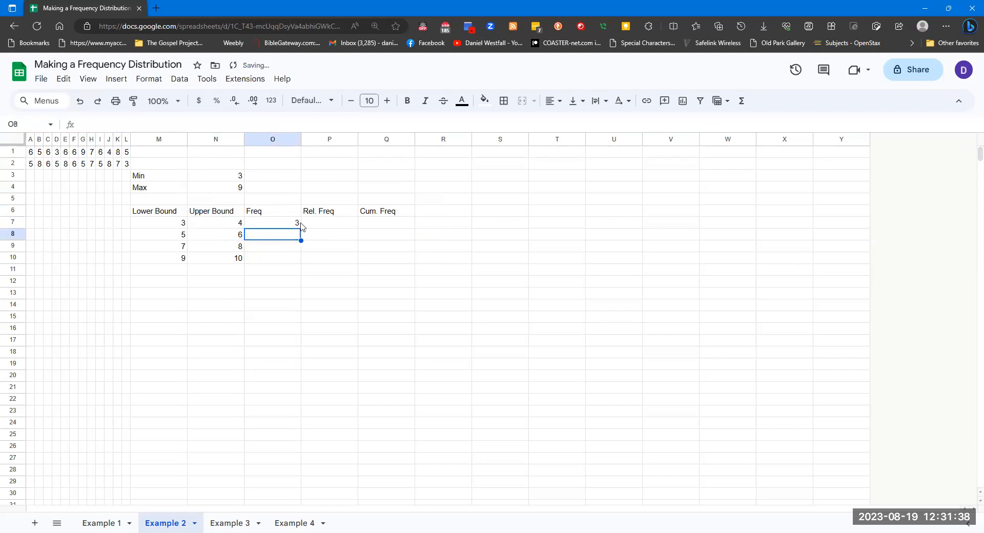
- Extend the frequency formula from O7 down through O10 and total O7:O10 in O11 with SUM
left_click(300, 224)
left_click_drag(301, 229, 300, 265)
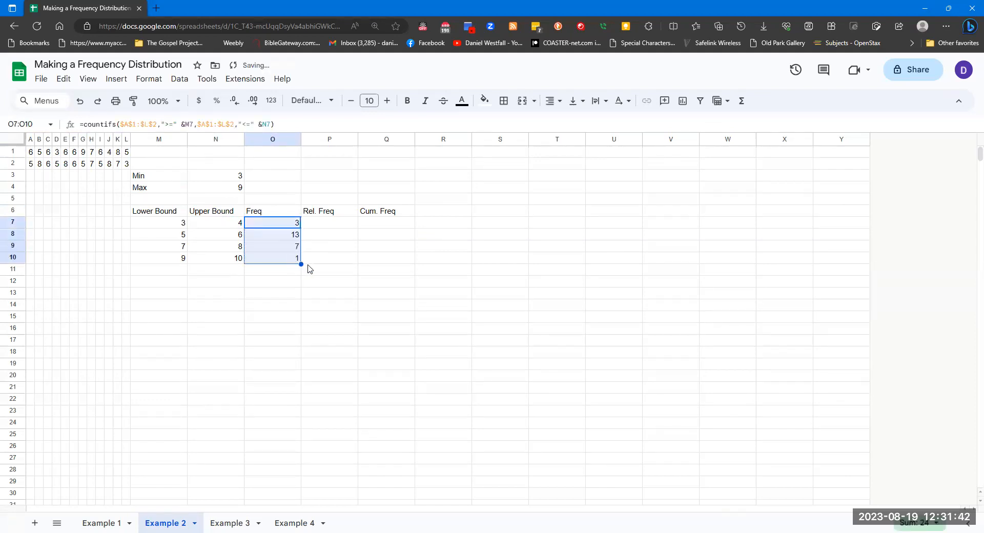
left_click(282, 272)
type("=Sum")
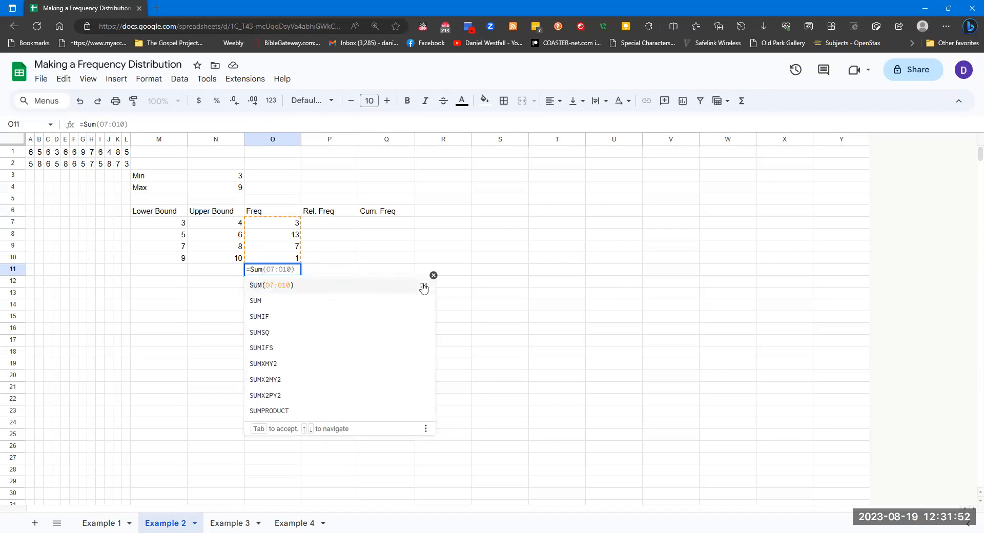
left_click(408, 288)
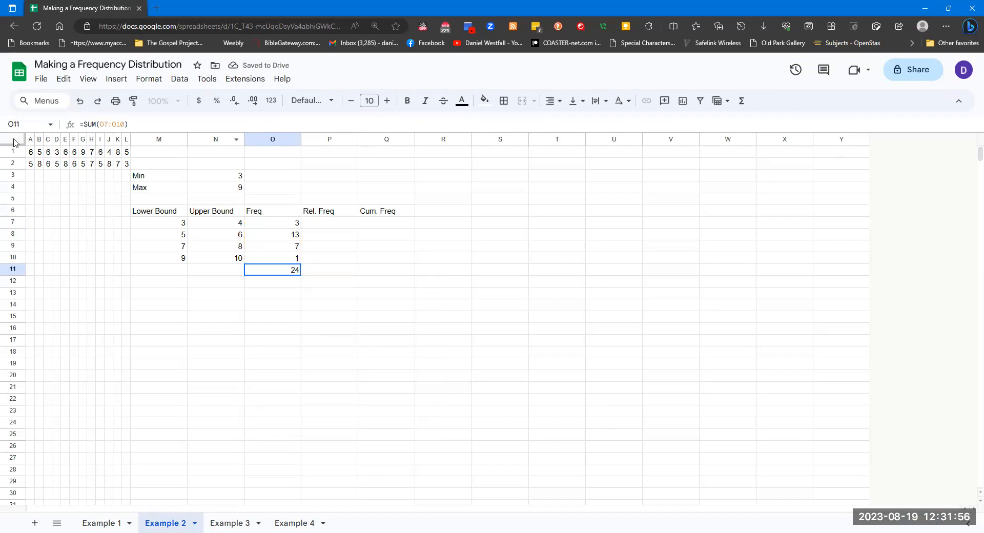
- Calculate the relative frequency in P7 as =O7/$O$11 and extend the formula down through P10
left_click(343, 228)
type("=")
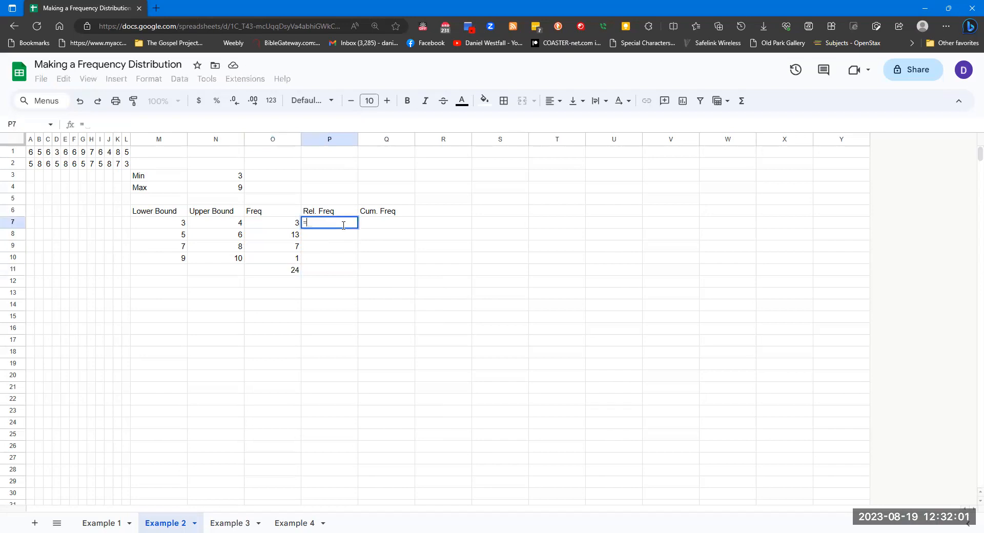
left_click(299, 225)
type("/")
left_click(297, 275)
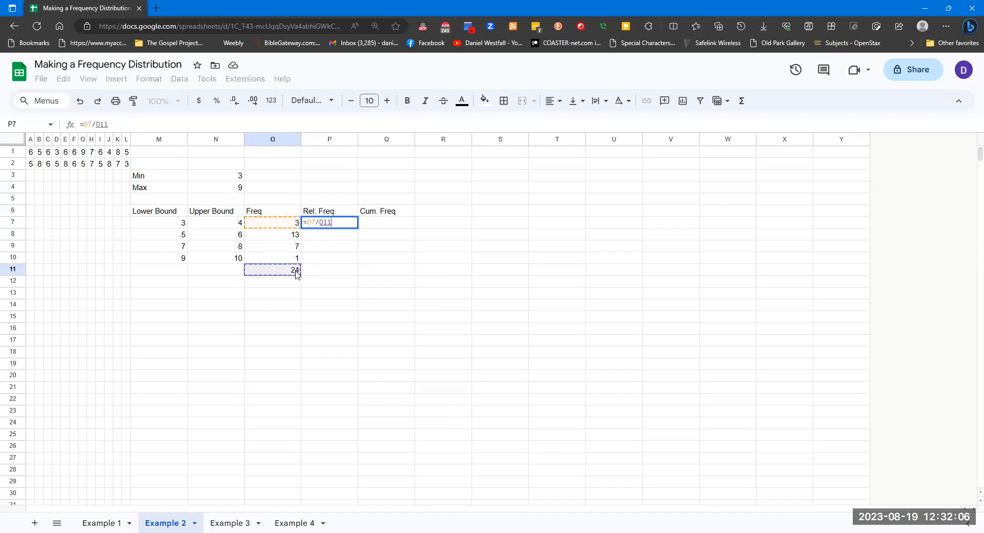
key("F4")
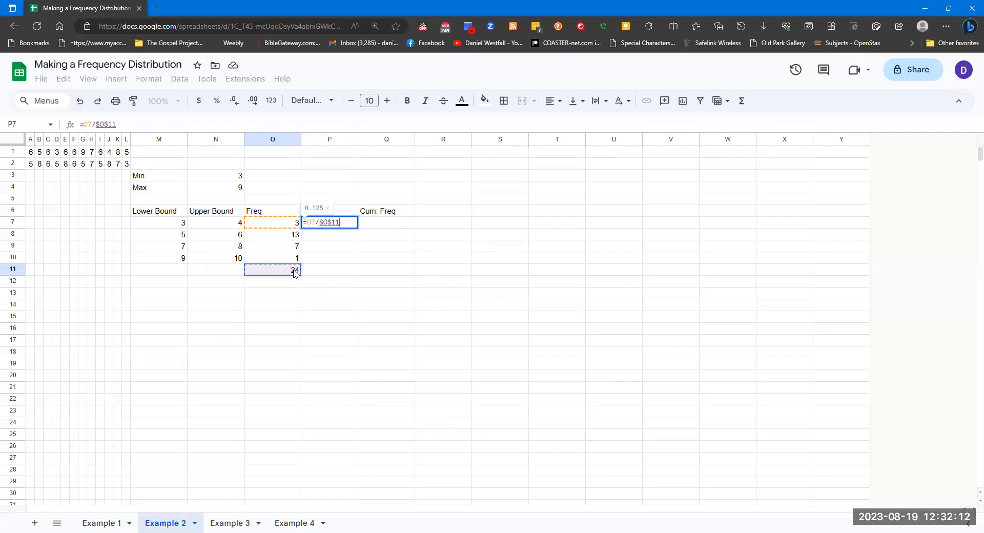
key("Return")
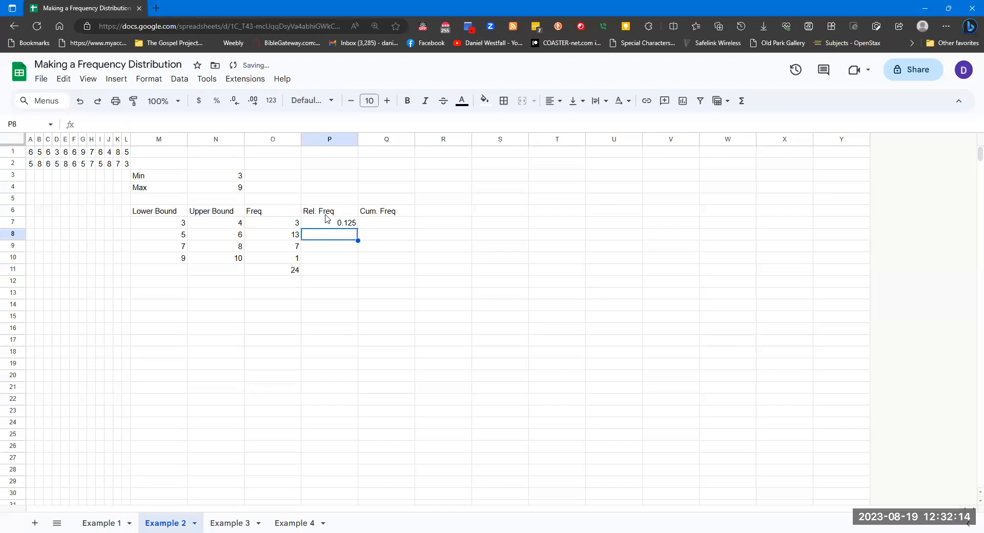
left_click(353, 225)
left_click_drag(359, 229, 359, 259)
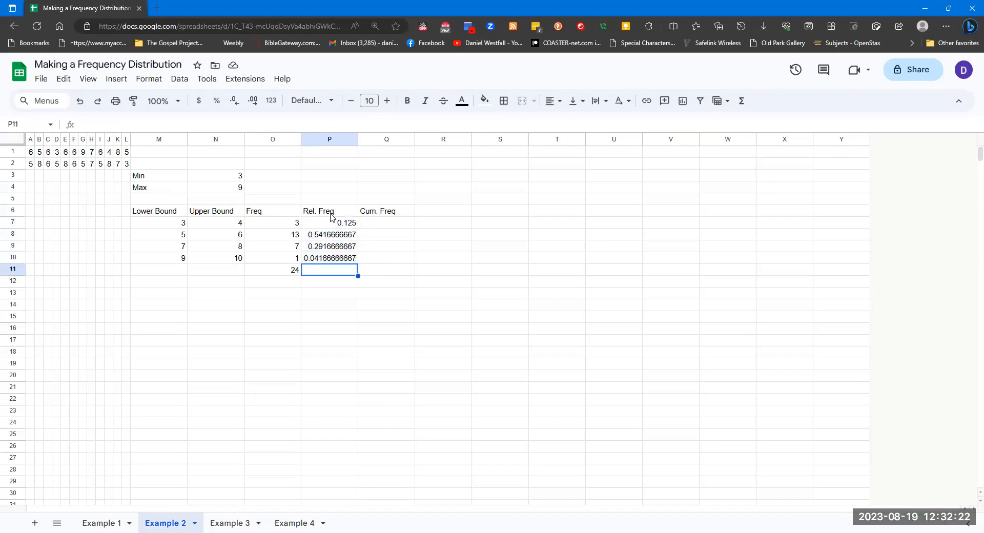
- Show the relative frequencies in P7:P10 with two decimal places and total them in P11 with SUM
left_click_drag(338, 224, 339, 259)
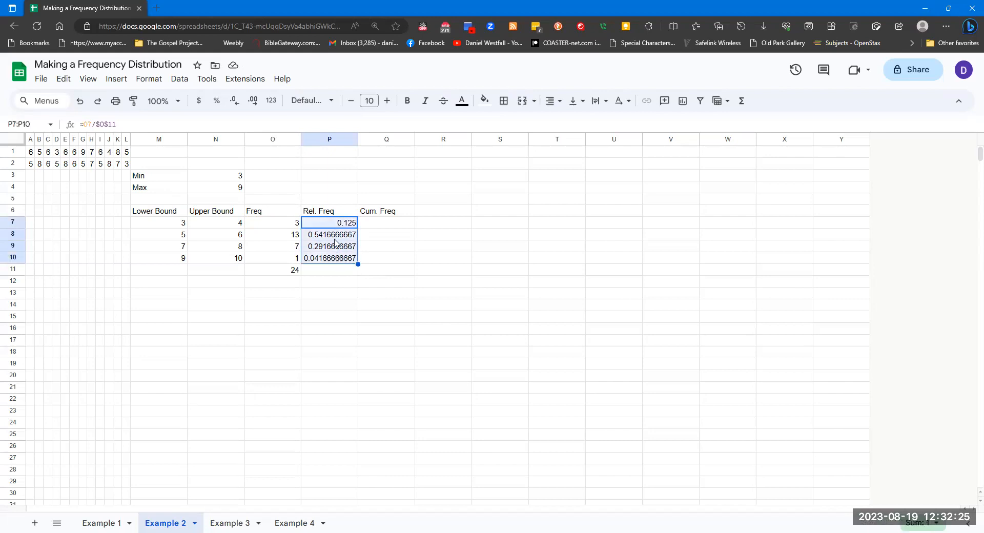
left_click(235, 103)
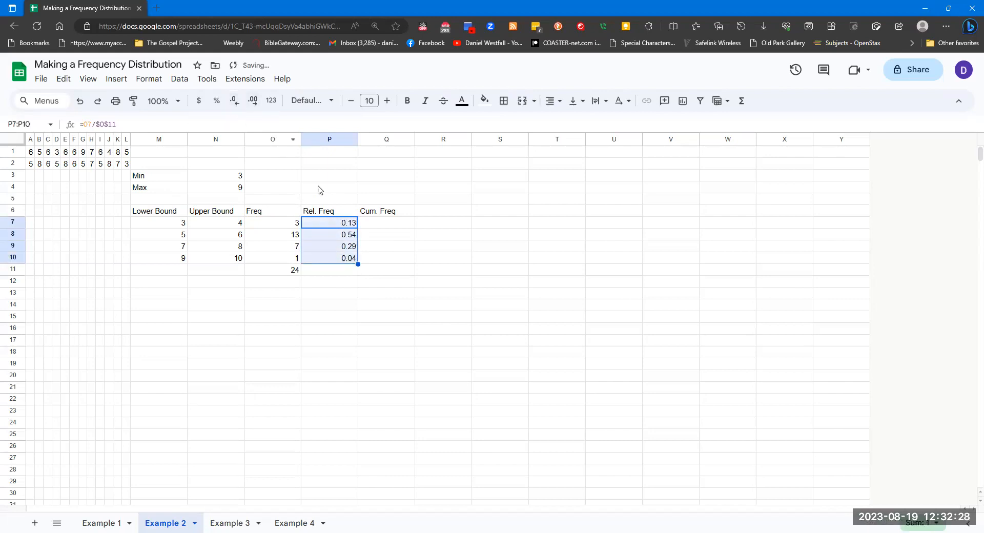
left_click(333, 272)
type("=SU")
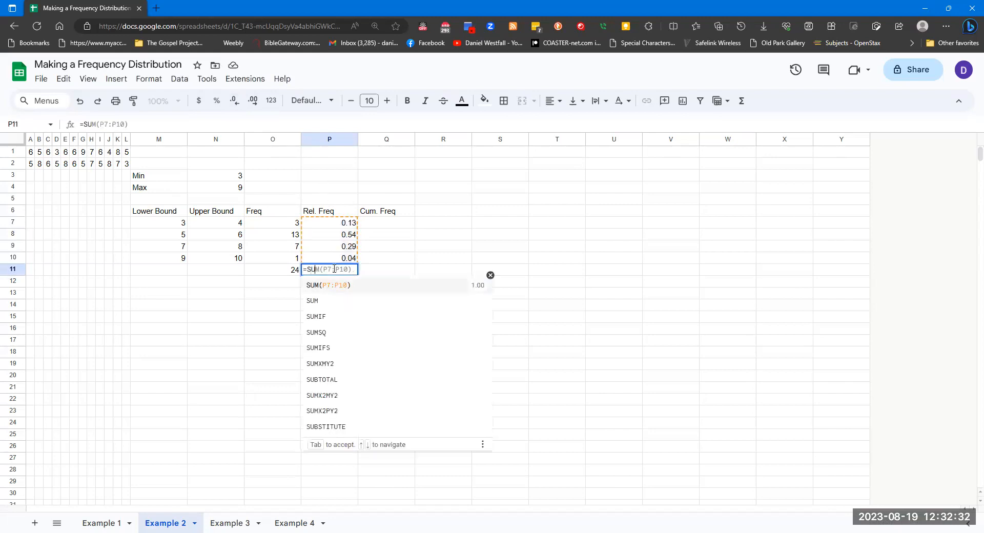
left_click(372, 285)
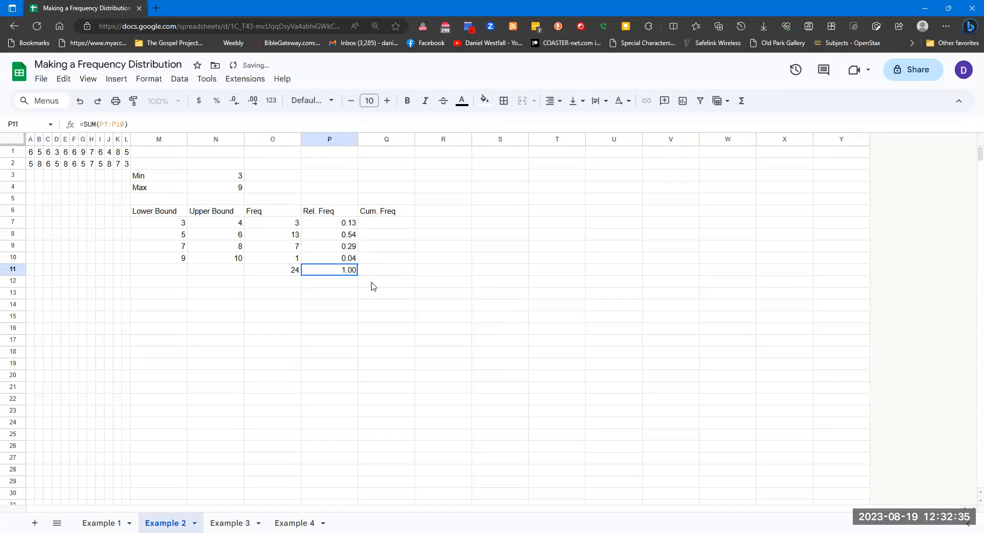
- Enter 3 as the first cumulative frequency in Q7
left_click(388, 224)
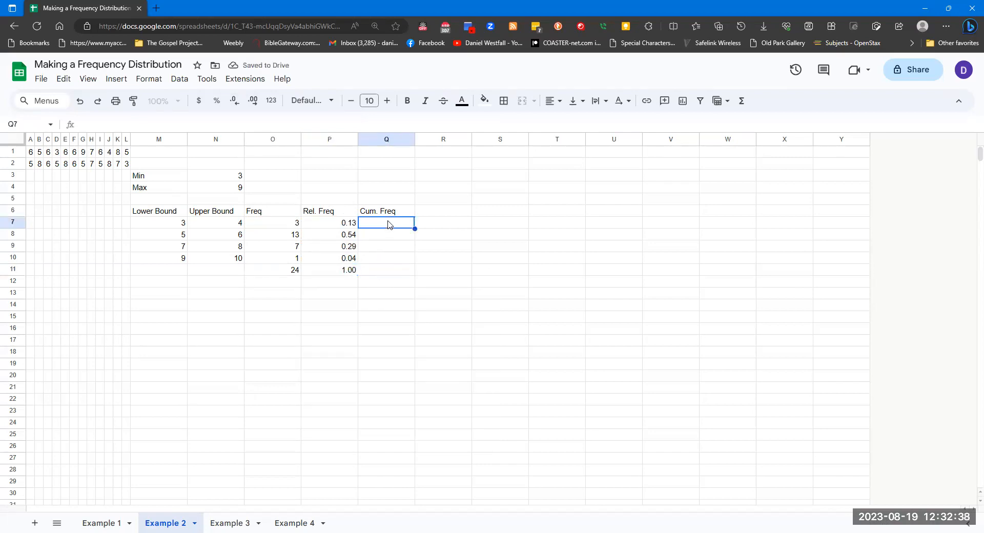
type("3")
key("Return")
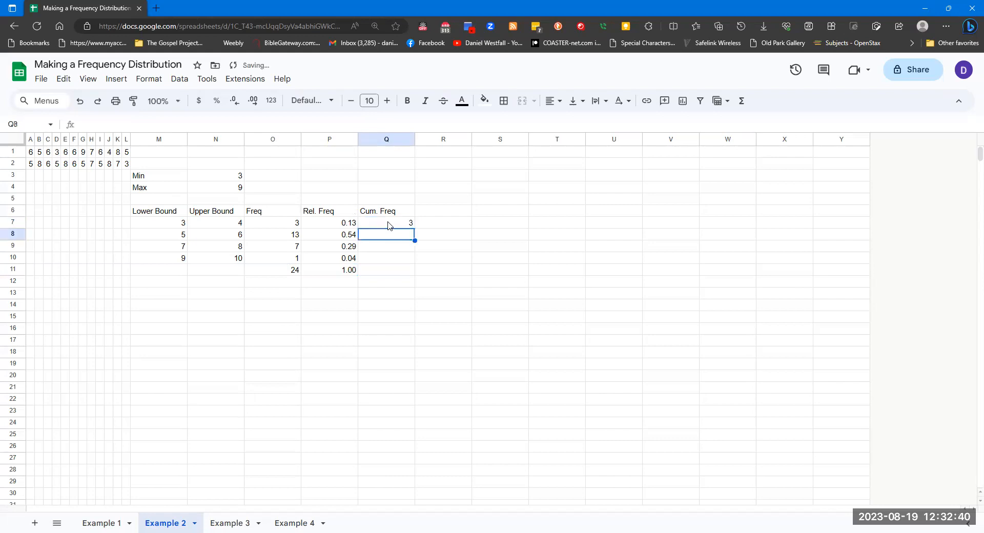
- Calculate the running total in Q8 as =O8+Q7 and extend the formula down through Q10
type("=")
left_click(297, 234)
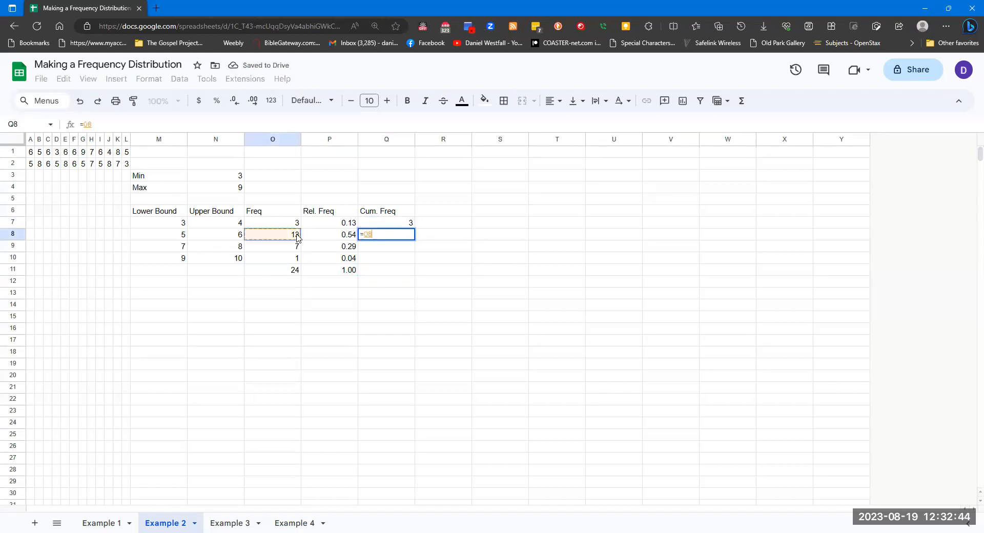
type("+")
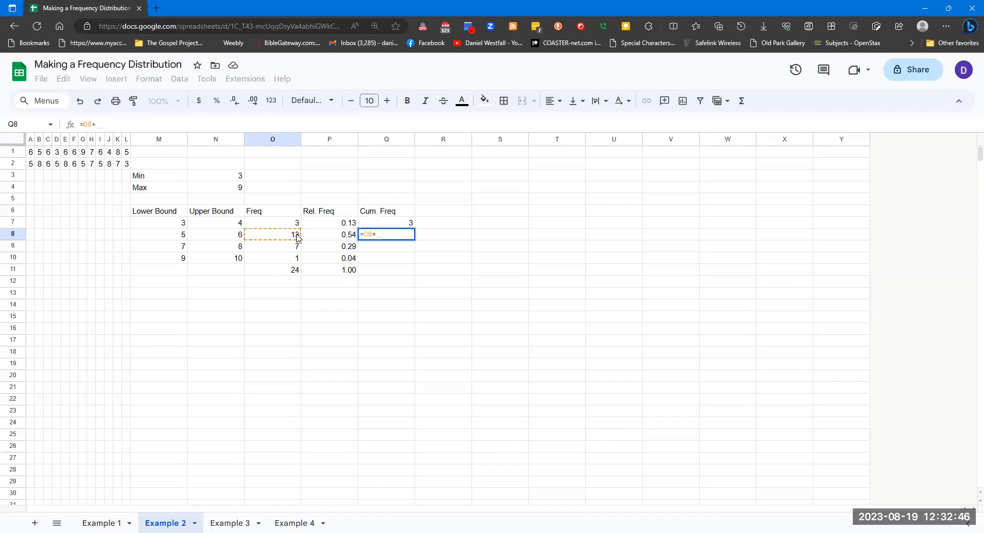
left_click(395, 224)
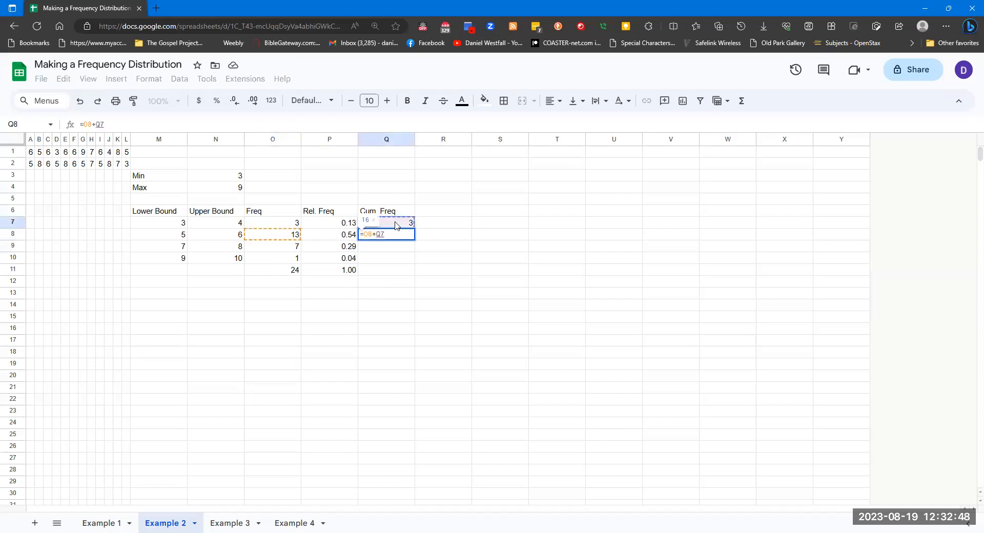
key("Return")
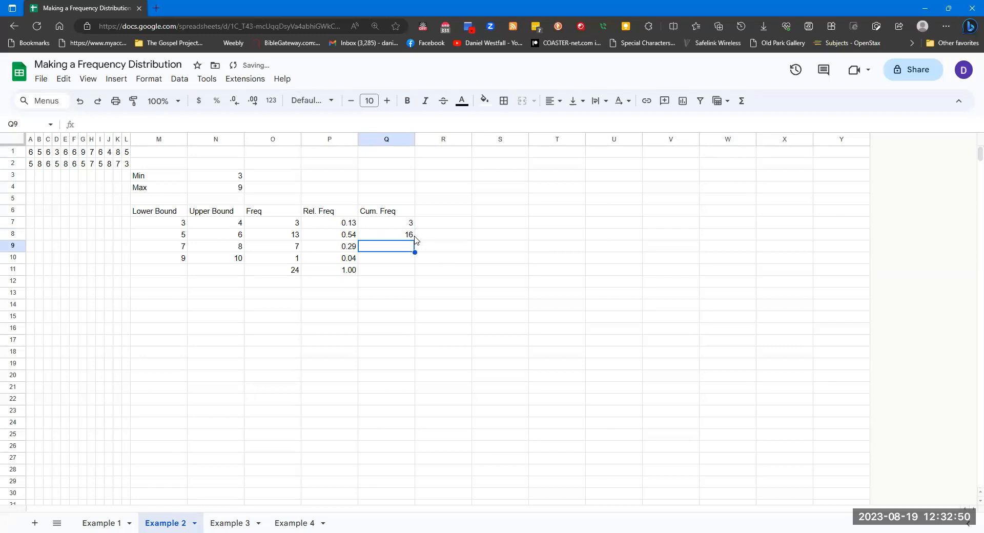
left_click(412, 238)
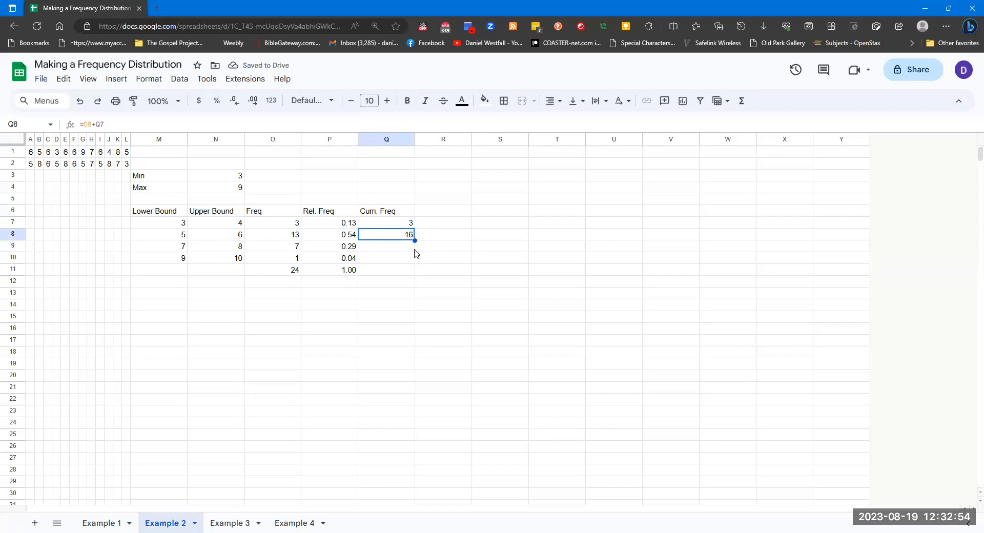
left_click_drag(414, 241, 414, 263)
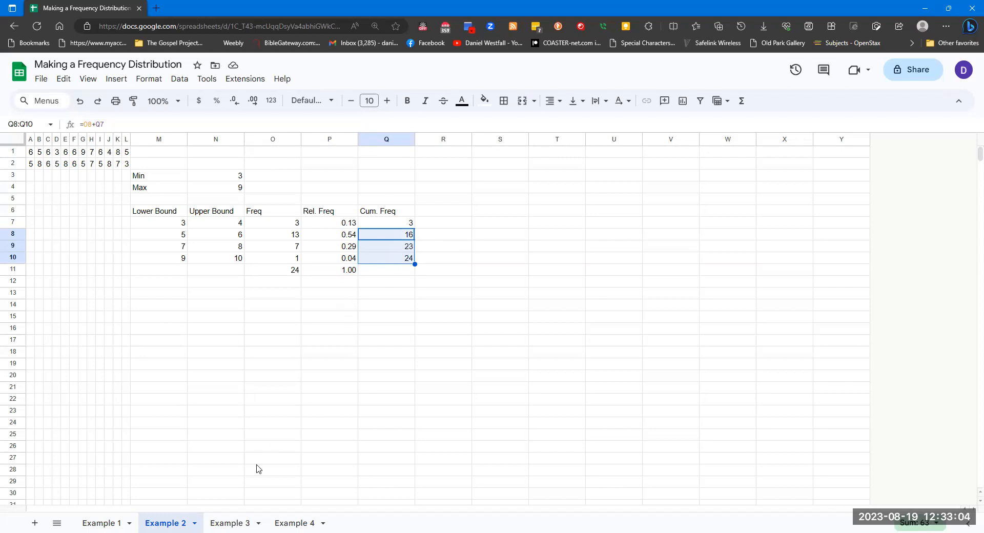
- Switch to the Example 3 sheet and calculate the minimum in G5 as =MIN(A1:E4)
left_click(225, 521)
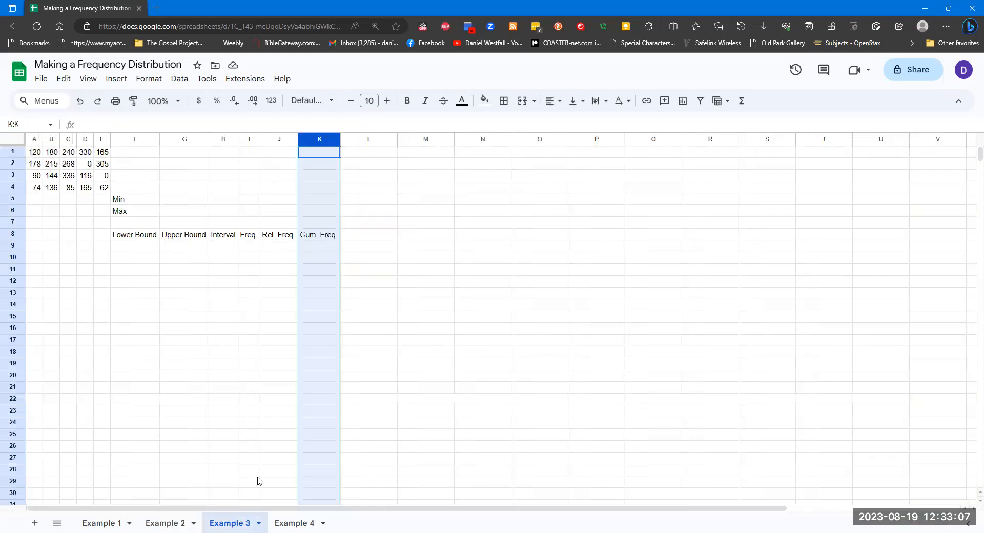
left_click(169, 200)
type("=Min")
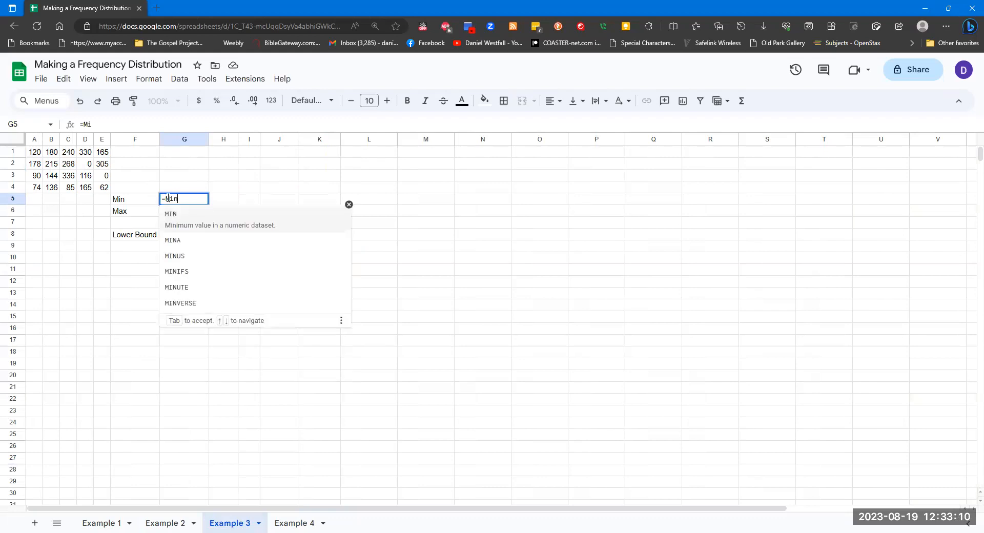
left_click(183, 222)
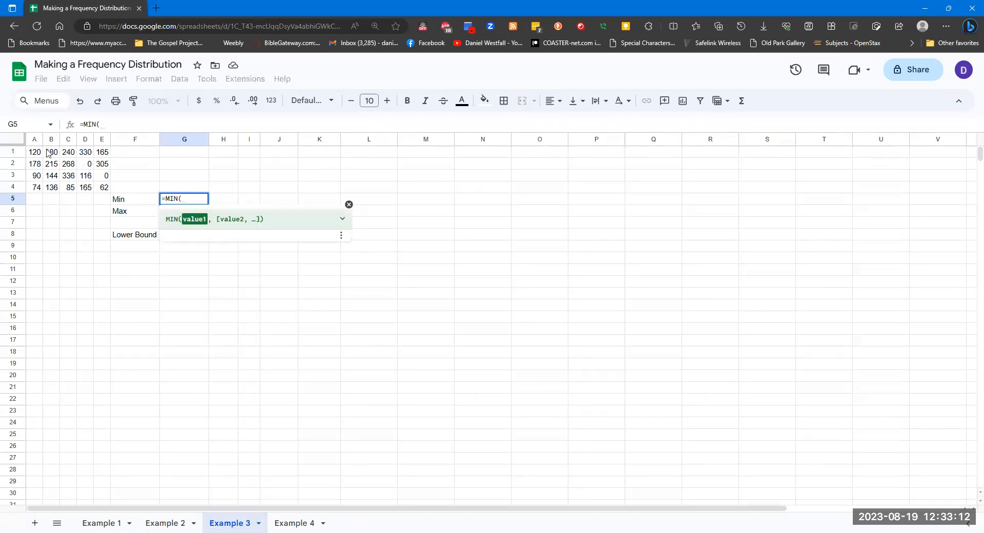
left_click(37, 153)
left_click_drag(41, 154, 101, 188)
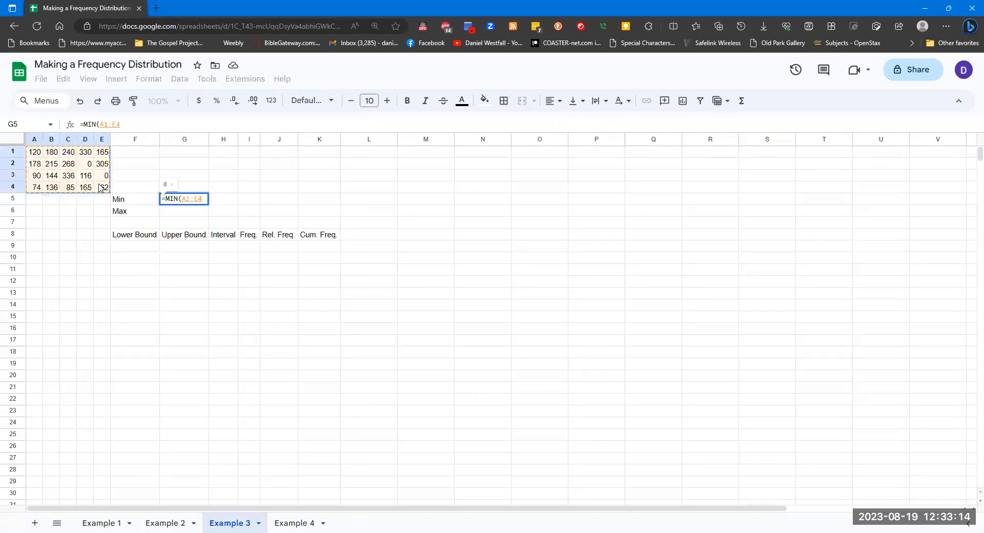
type(")")
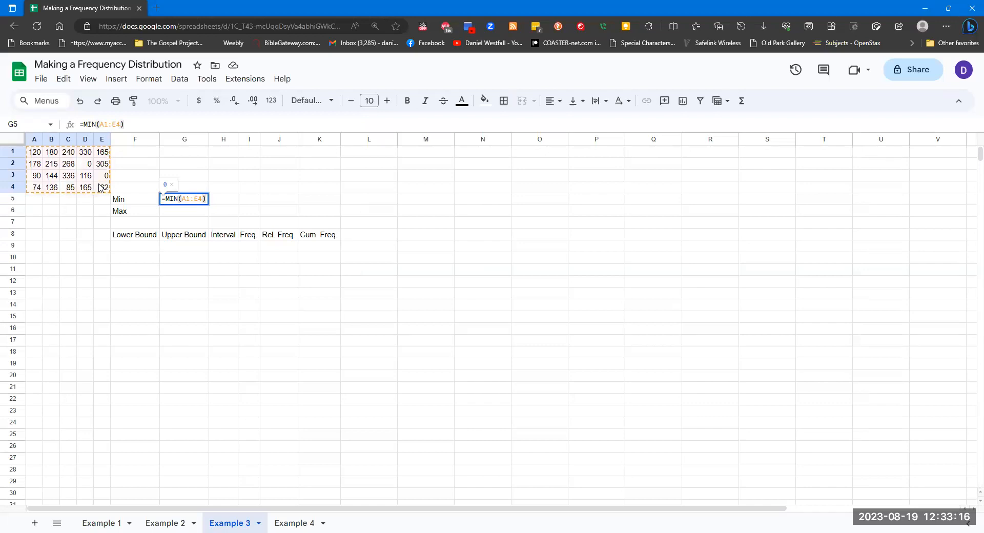
key("Return")
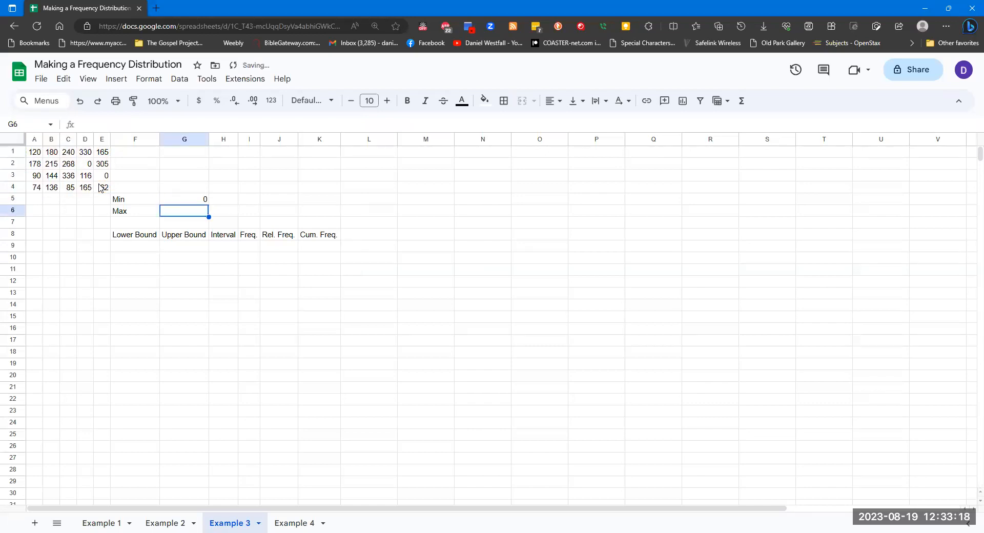
- Calculate the maximum of the data range A1:E4 in G6 with the MAX function
type("=Max")
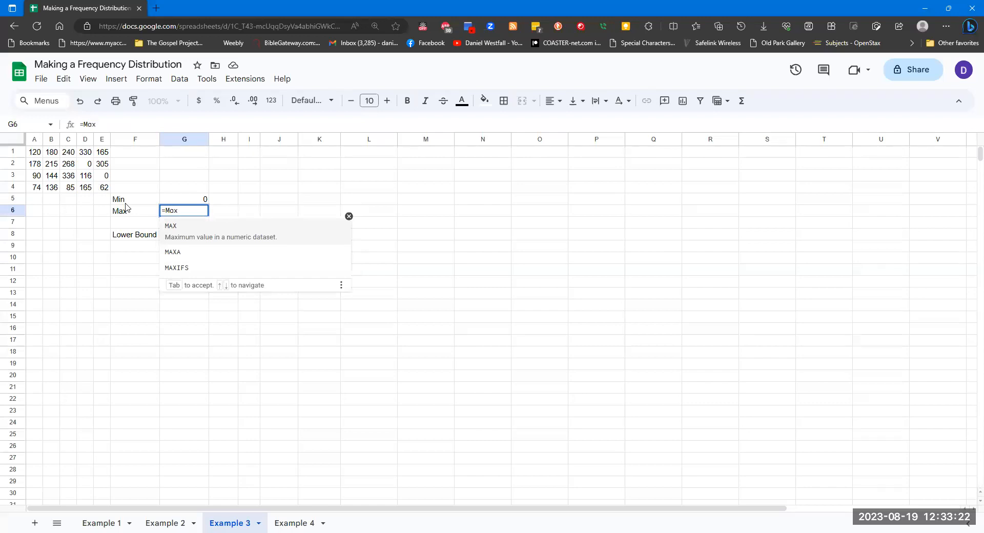
left_click(192, 227)
left_click_drag(36, 152, 106, 189)
type(")")
key("Return")
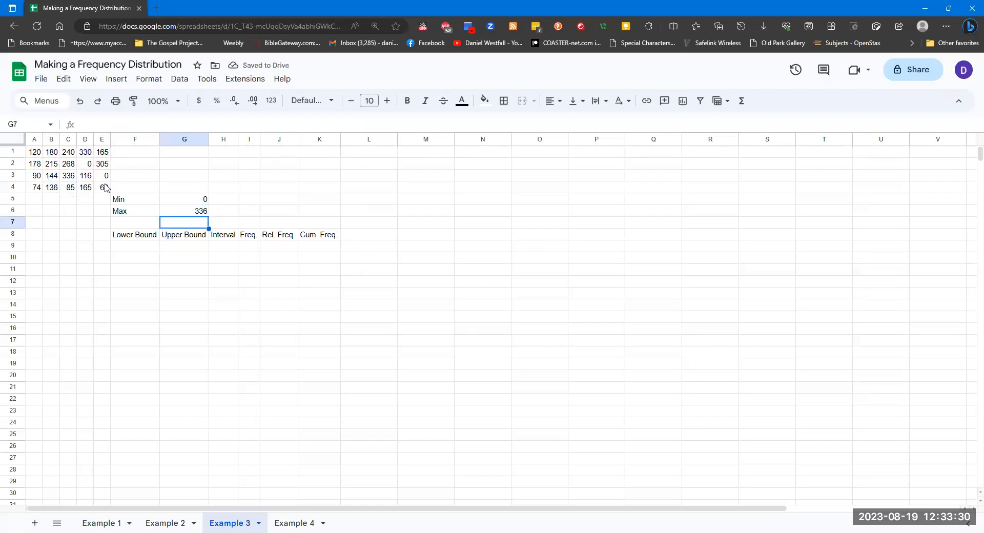
- Enter 0 and 50 as the first two lower bounds in F9 and F10
left_click(144, 250)
type("0")
left_click(145, 258)
type("50")
key("Return")
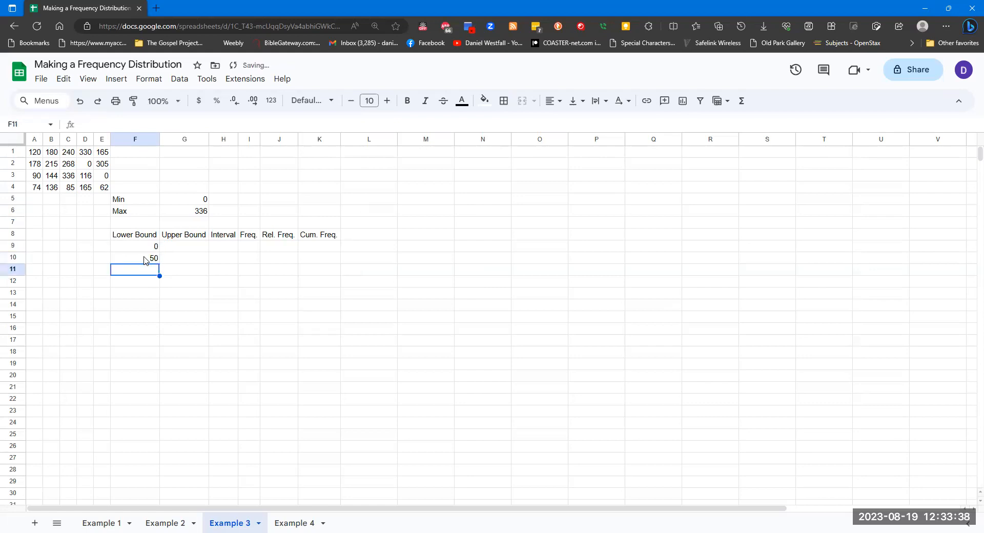
- Enter 49 and 99 as the first two upper bounds in G9 and G10
left_click(184, 244)
type("49")
key("Return")
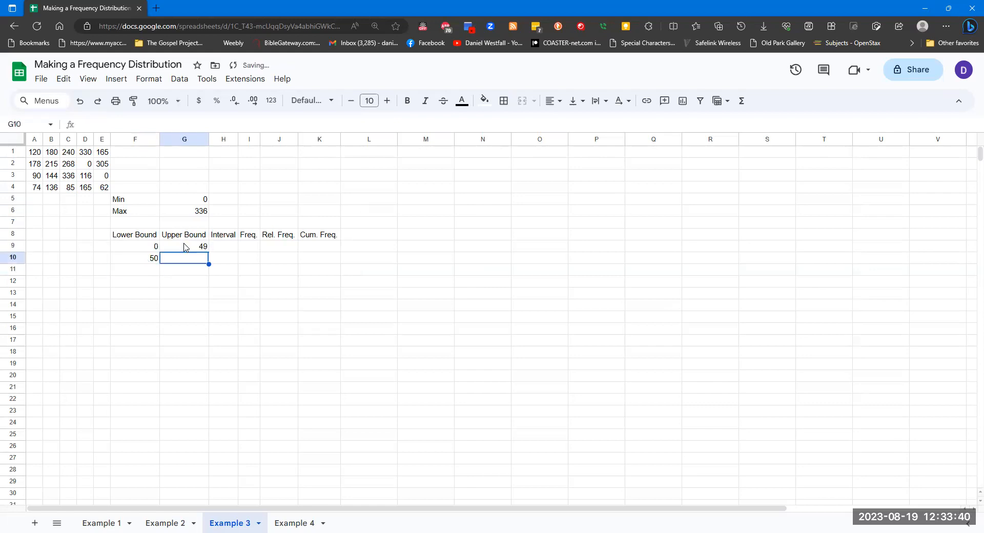
type("99")
key("Return")
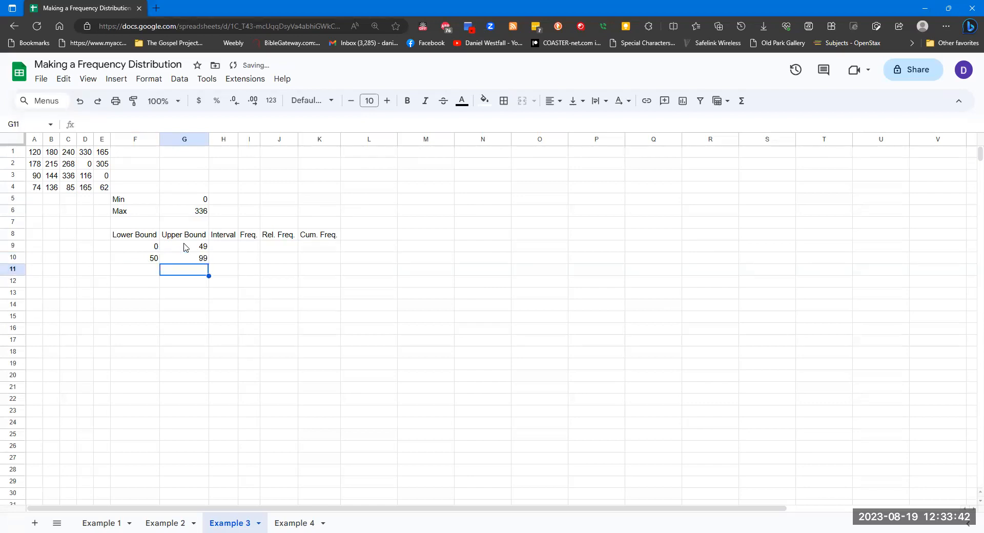
- Extend the lower and upper bound series from F9:G10 down through row 15 and delete the Interval column
left_click_drag(149, 249, 197, 264)
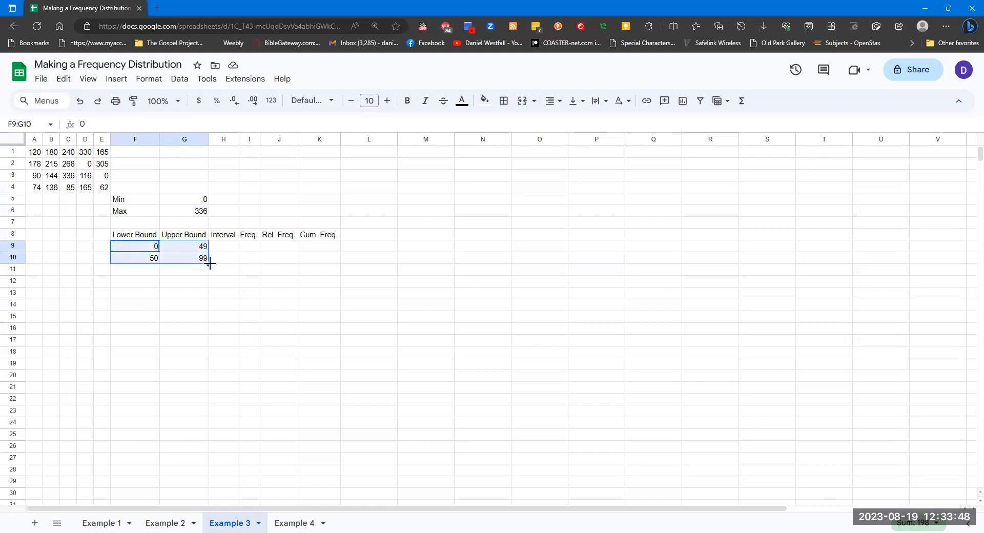
left_click_drag(209, 264, 200, 319)
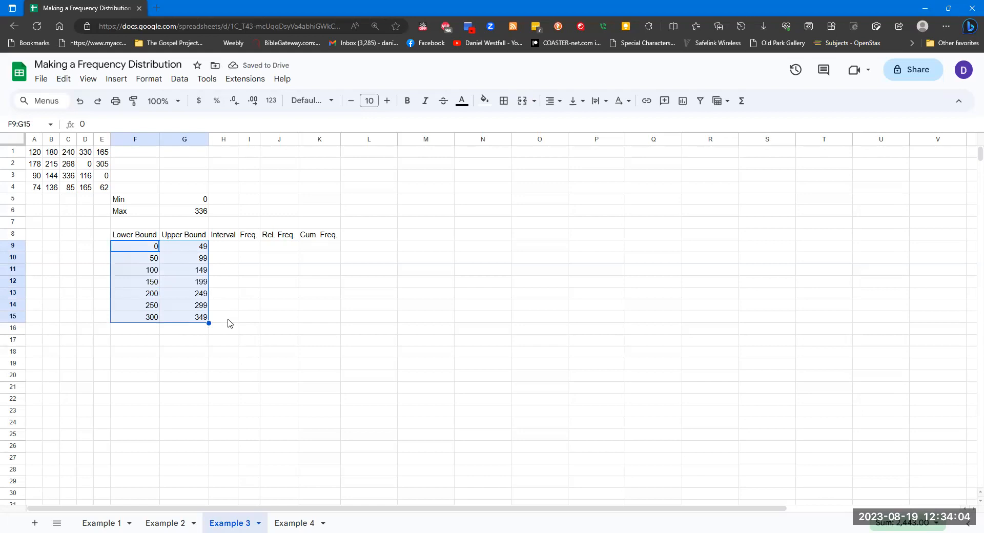
right_click(221, 139)
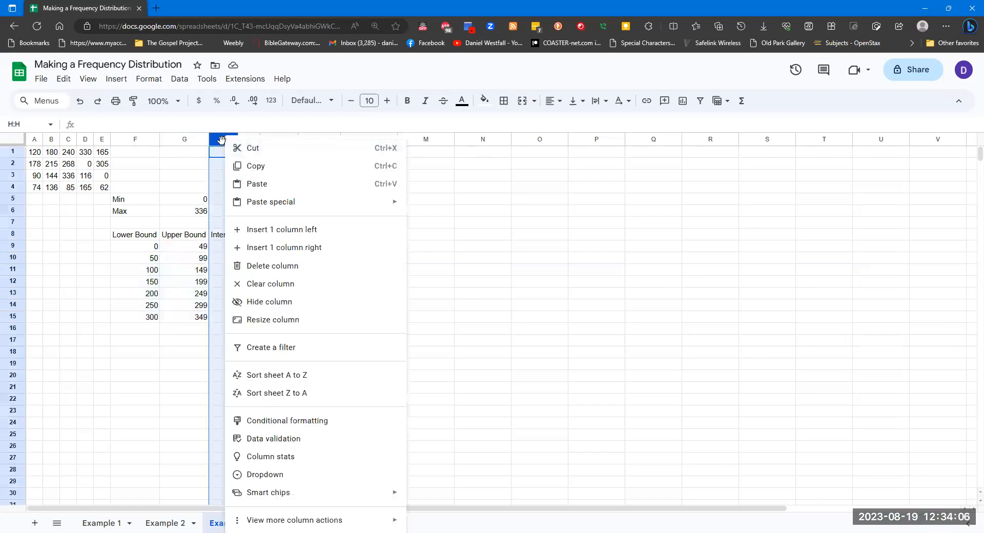
left_click(278, 266)
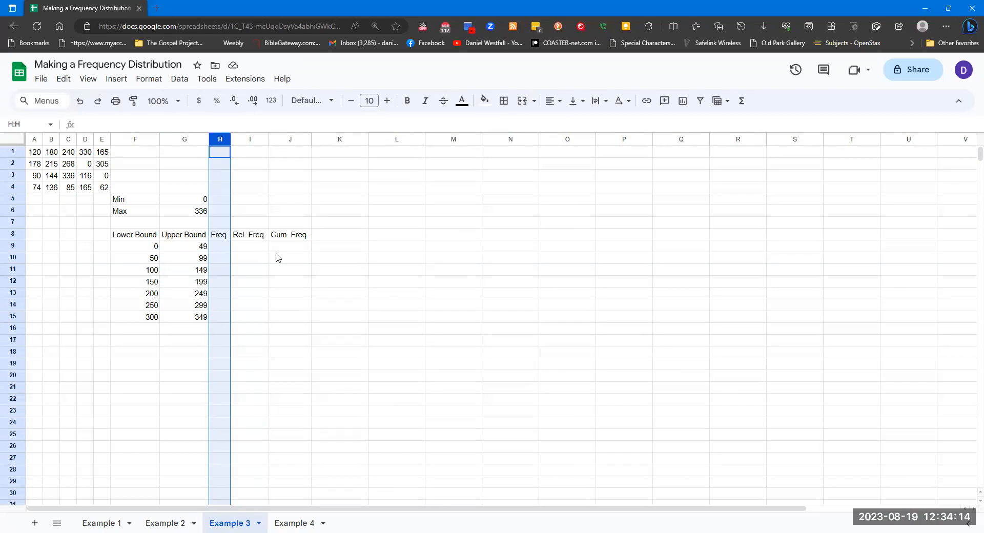
- Begin a COUNTIFS formula in H9 over $A$1:$E$4 with the first criterion ">=" &F9
left_click(227, 248)
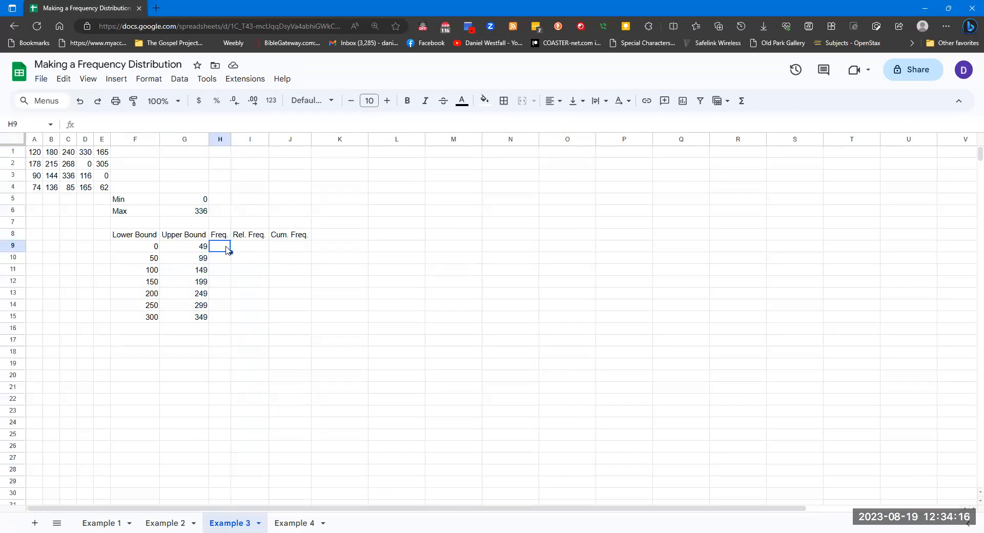
type("=countif")
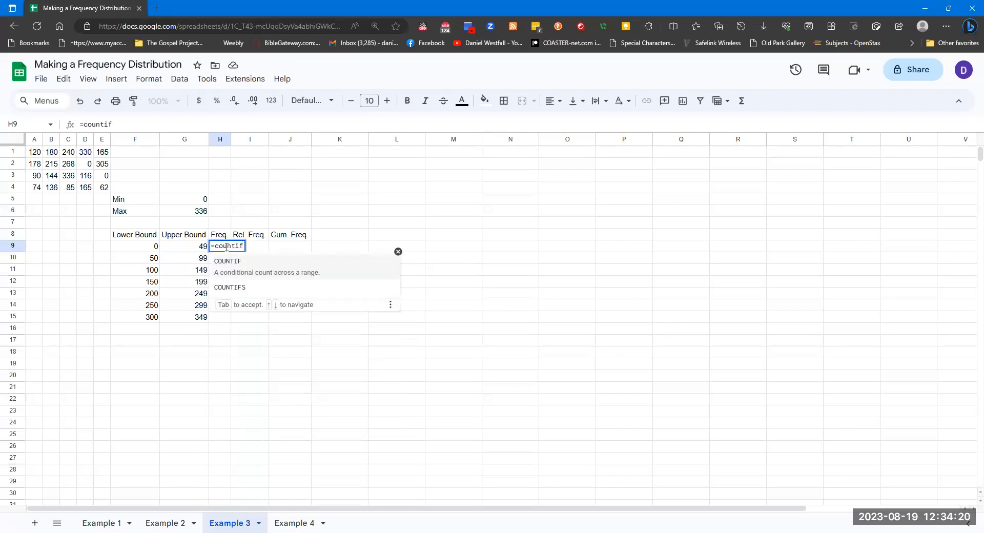
key("Down")
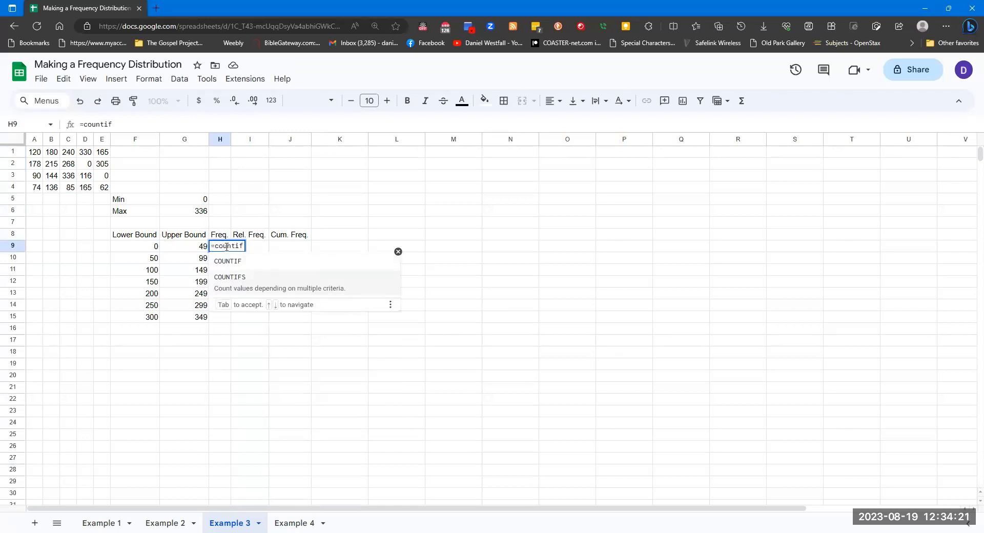
left_click(272, 288)
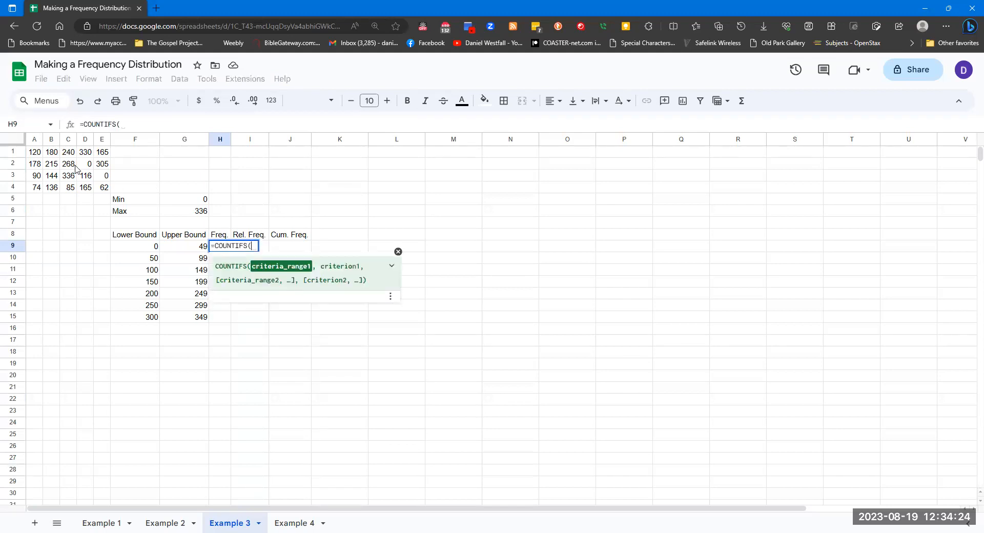
left_click_drag(33, 152, 109, 191)
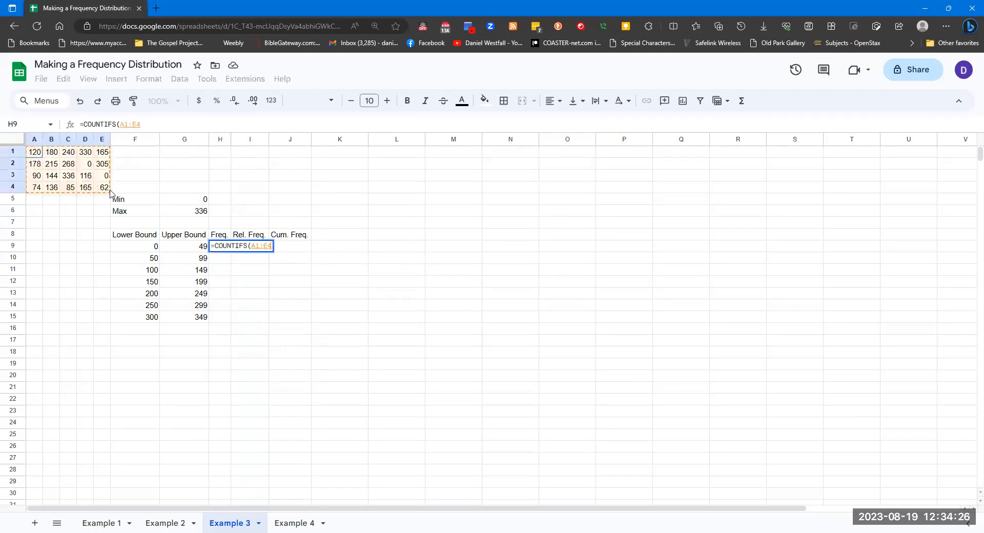
key("F4")
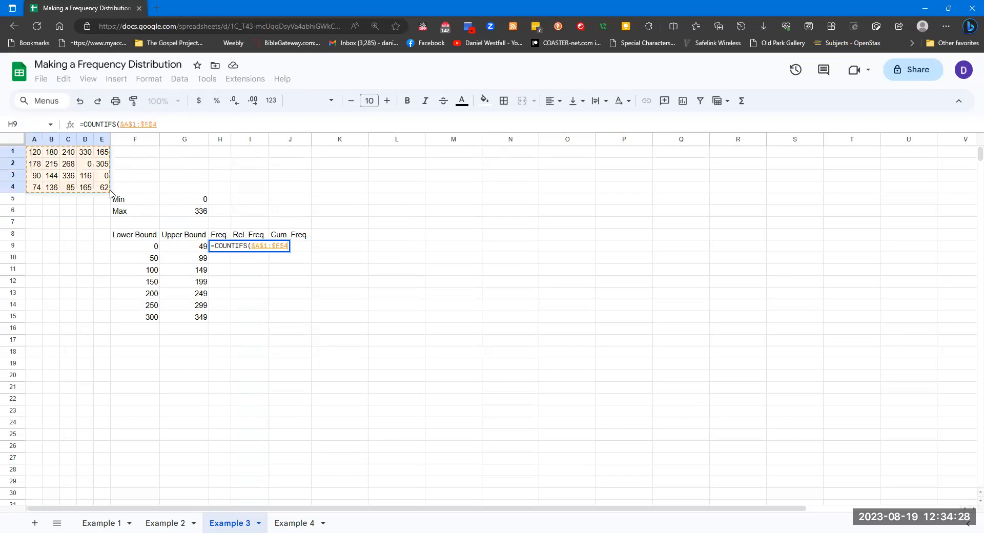
type(",")
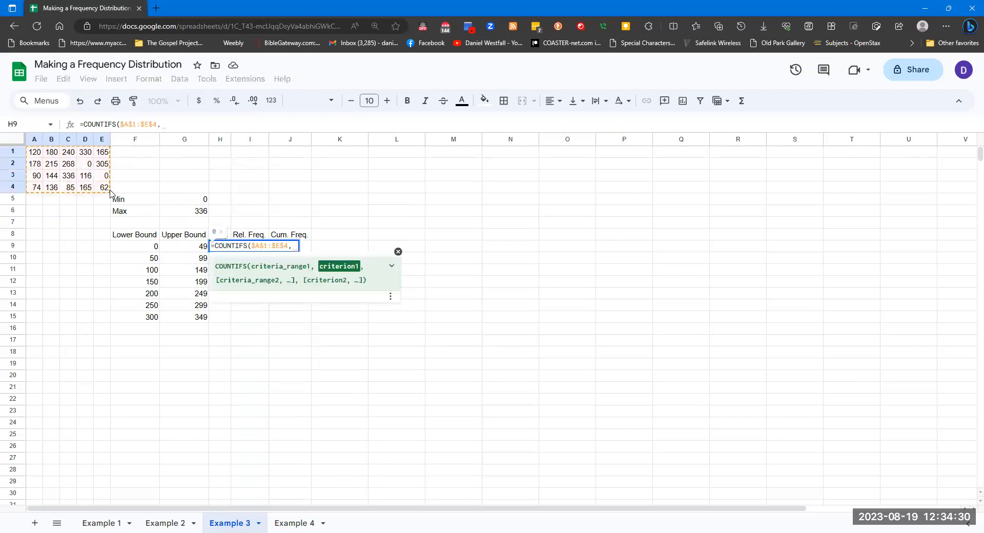
type("\"")
type(">")
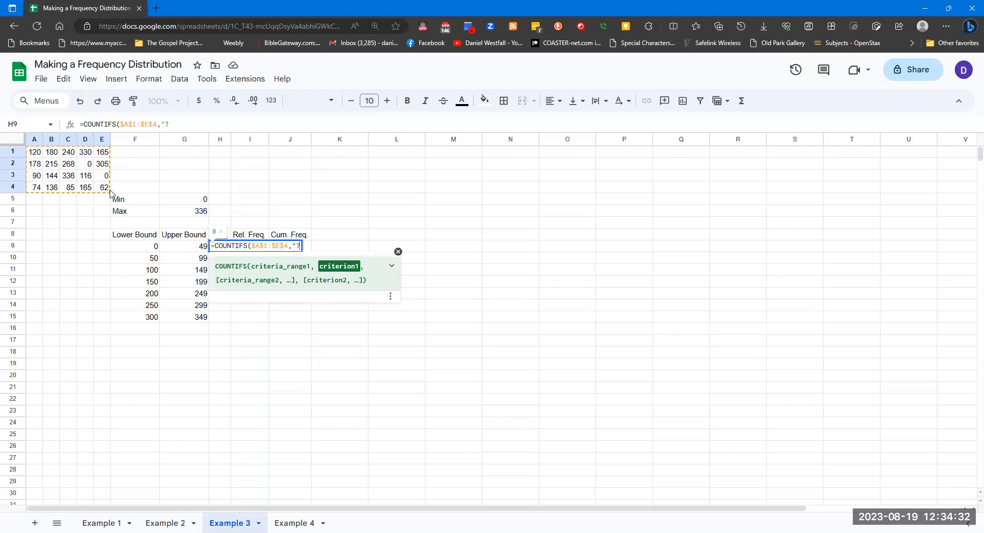
key("BackSpace")
type(">=\" &")
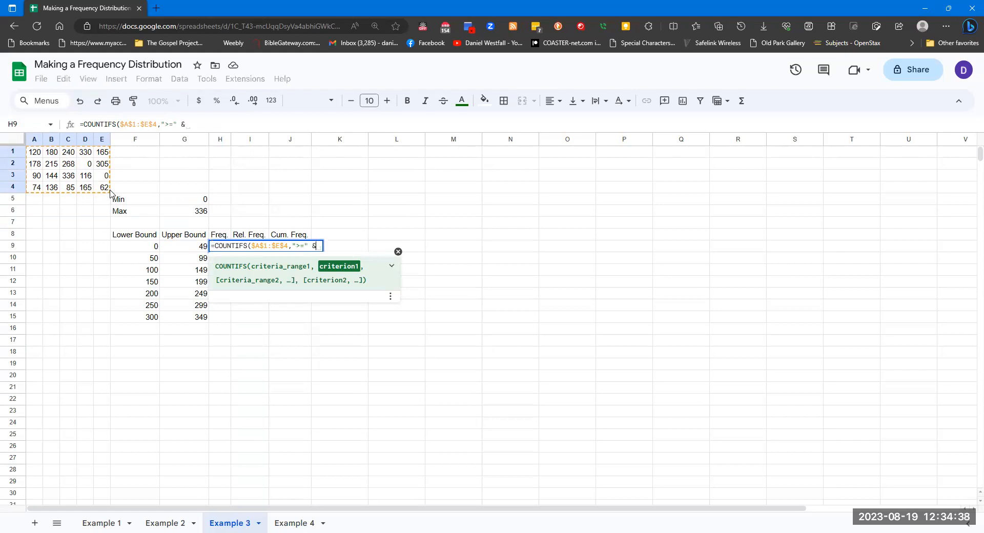
left_click(146, 248)
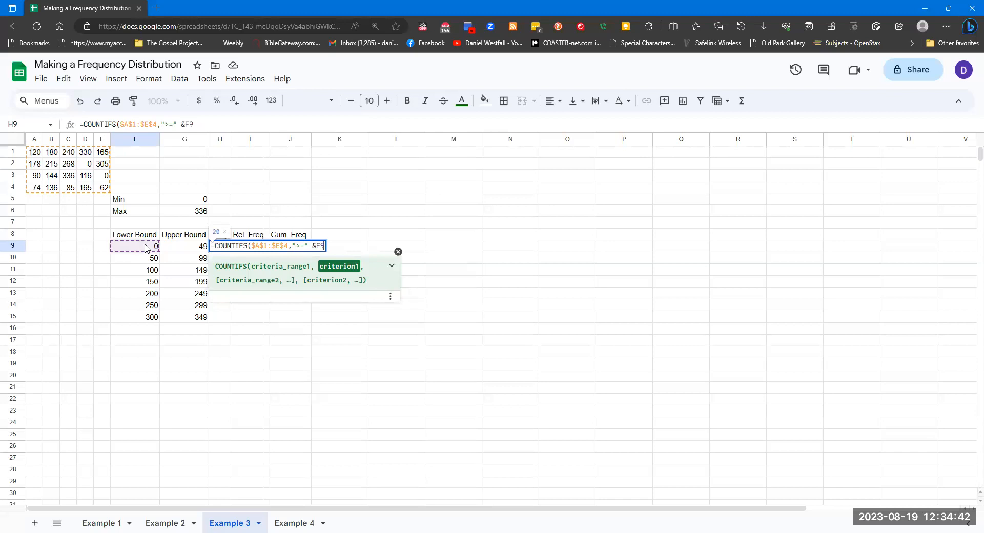
- Complete the H9 formula with a second range $A$1:$E$4 and the criterion "<=" &G9
type(",")
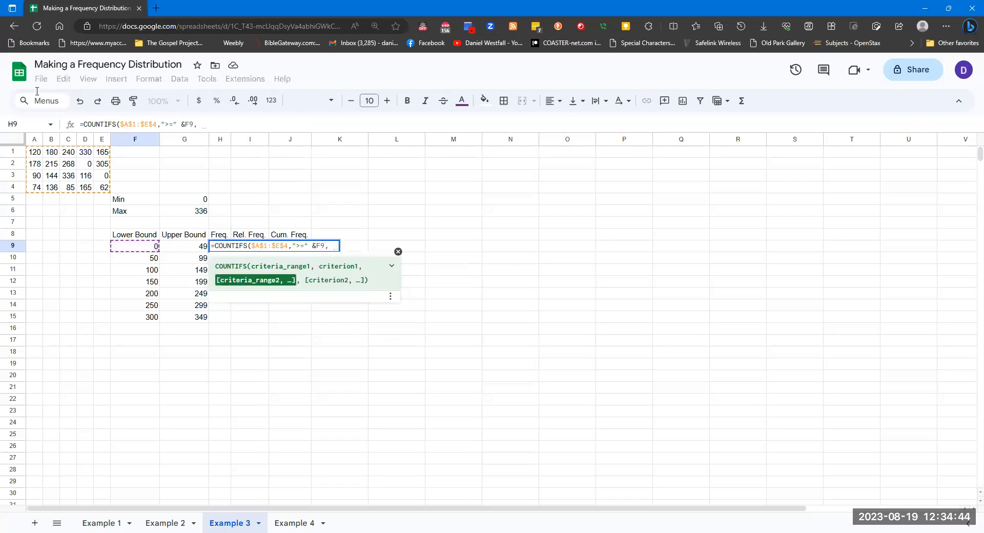
left_click_drag(35, 153, 104, 190)
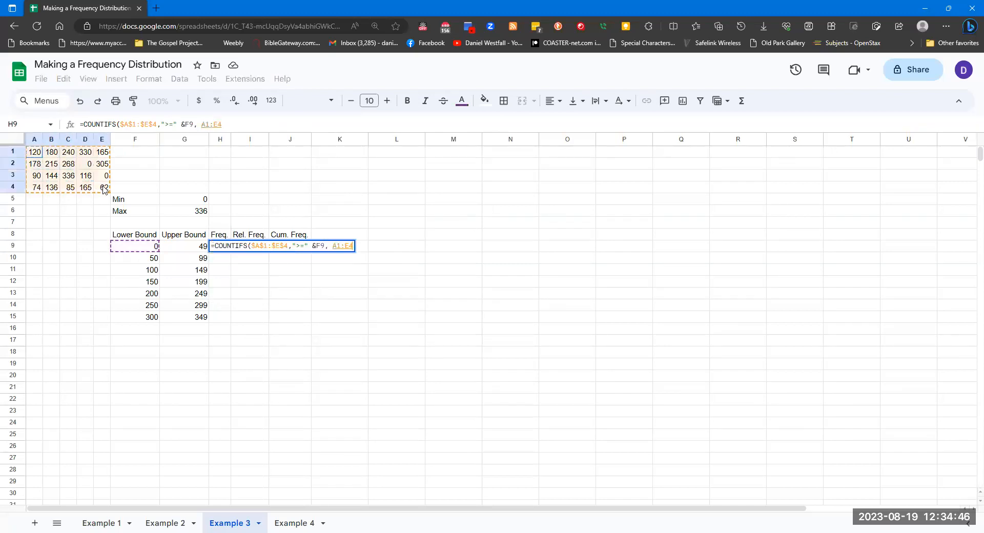
key("F4")
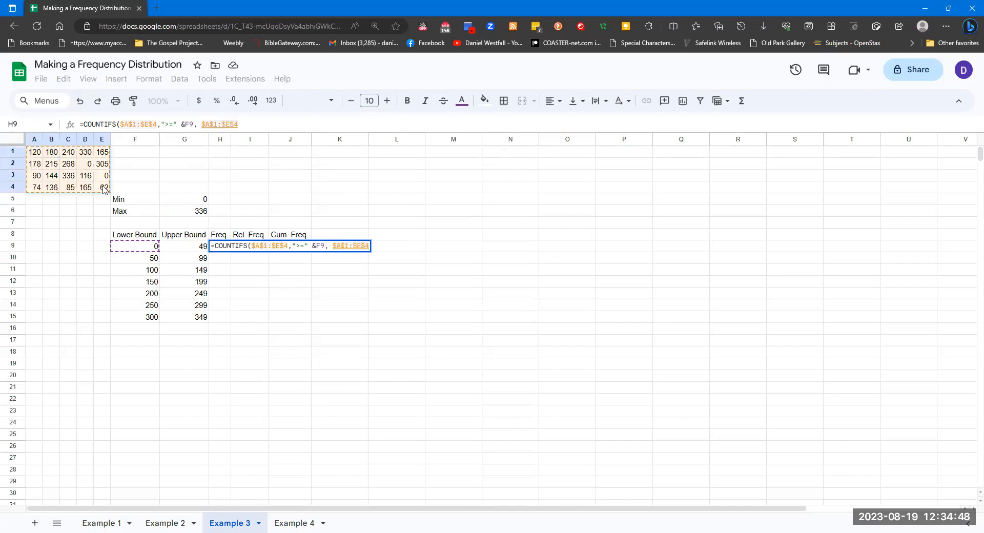
type(", \"")
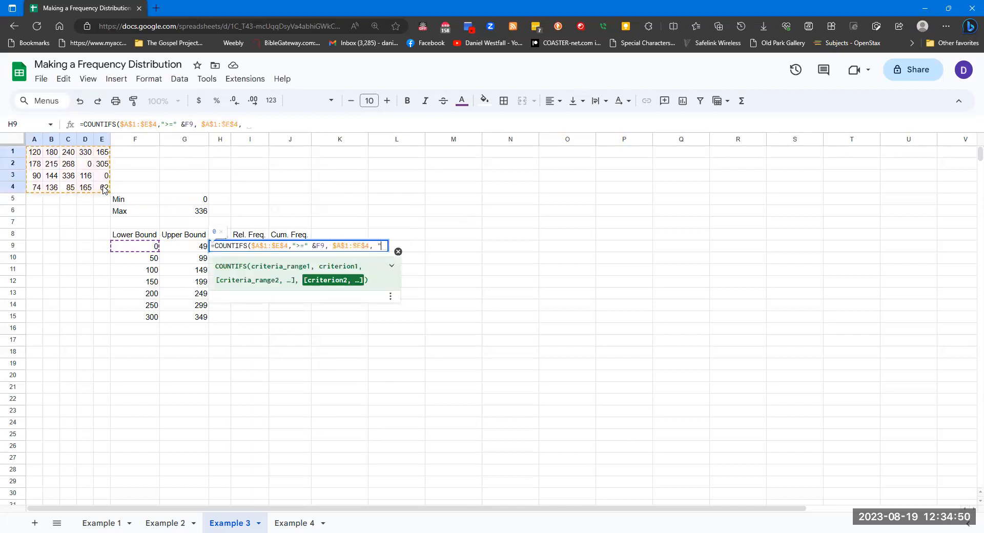
type("<=\" &")
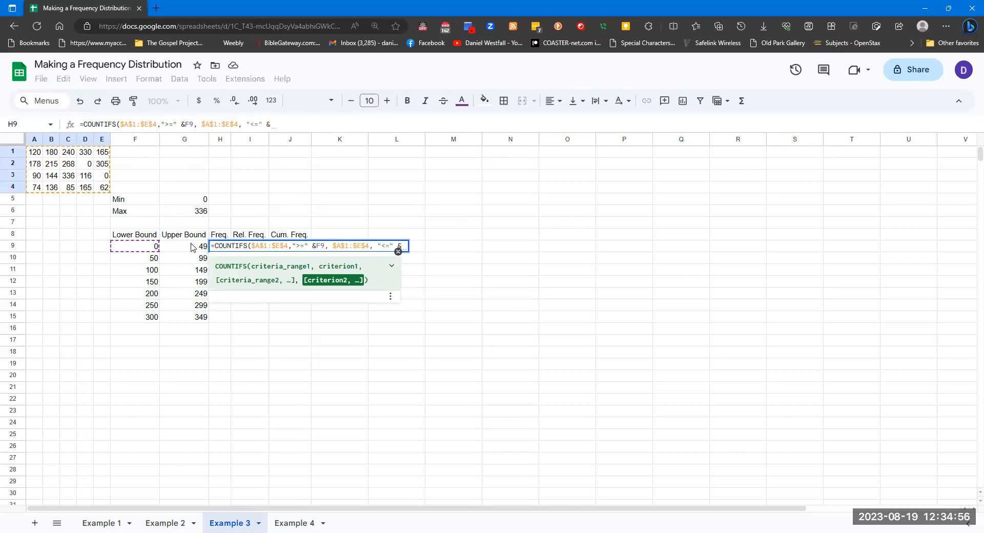
left_click(192, 247)
type(")")
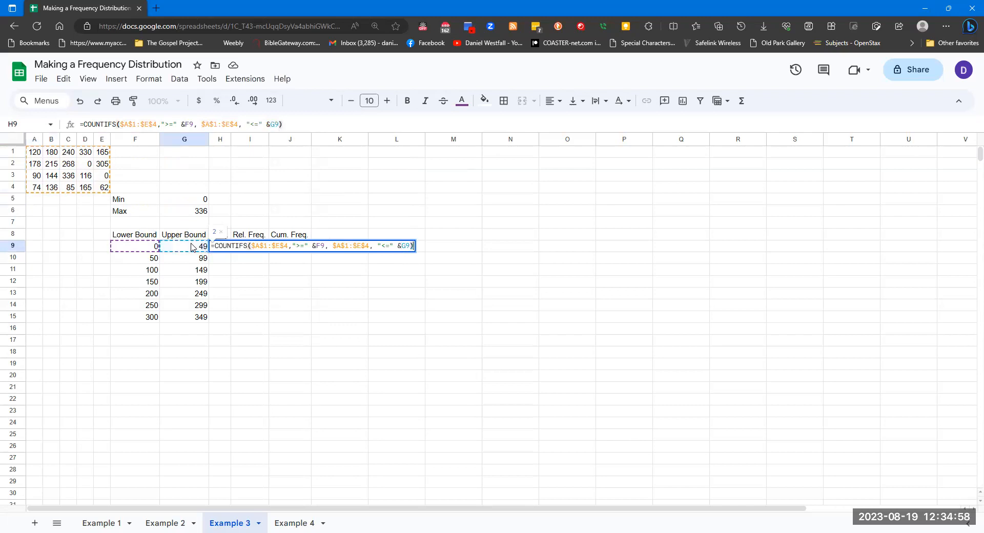
key("Return")
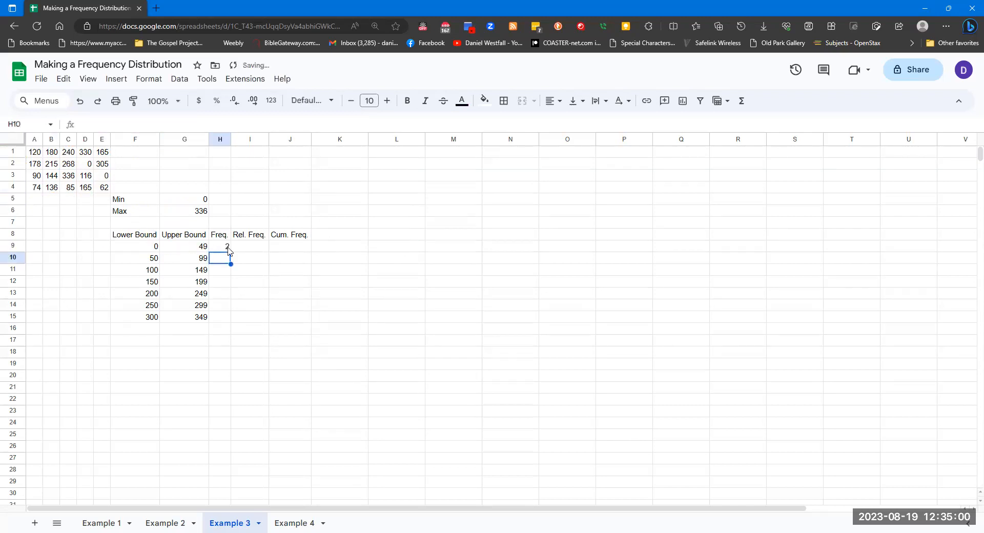
- Extend the frequency formula from H9 down through H15
key("Up")
left_click_drag(230, 252, 230, 315)
left_click(220, 330)
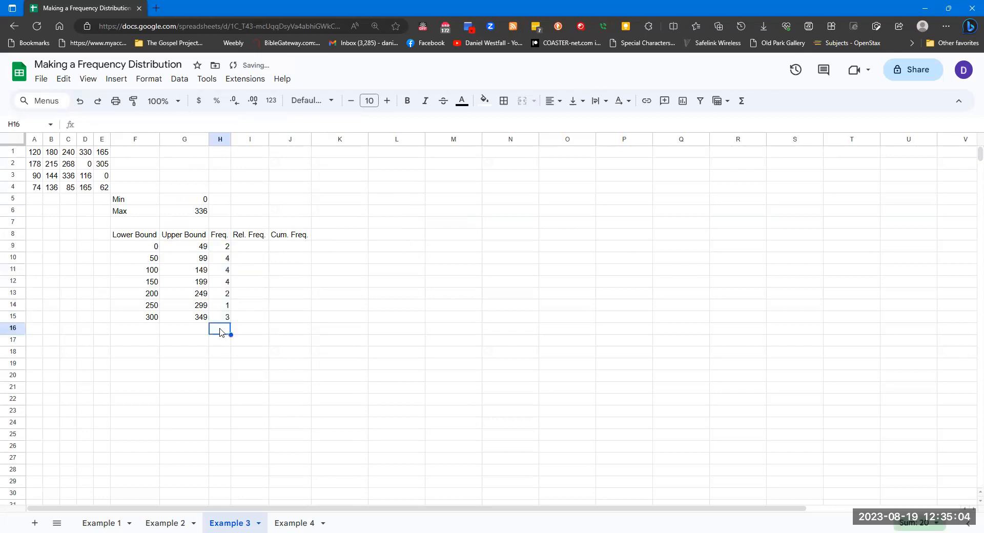
- Label G16 as Total and sum the frequencies H9:H15 in H16
left_click(204, 328)
type("Total")
key("Tab")
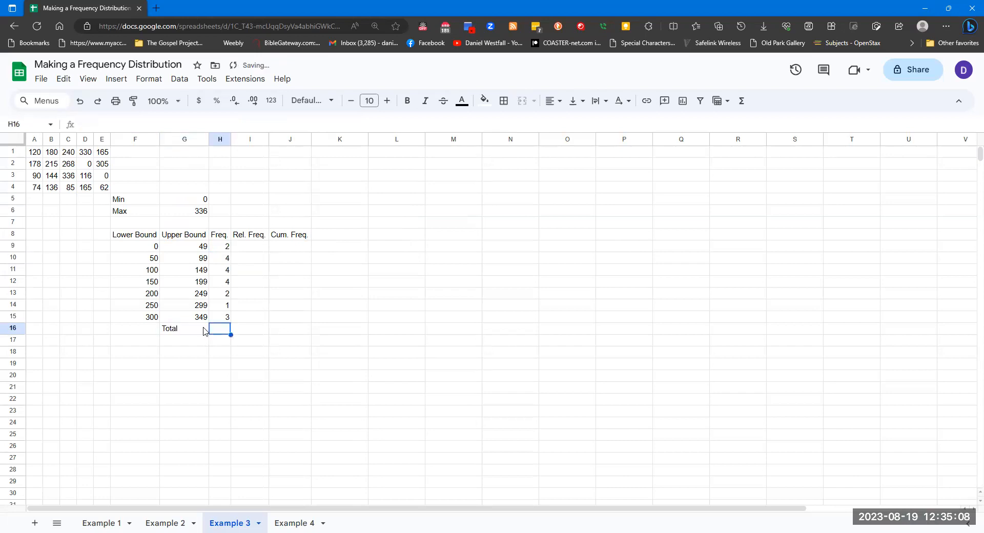
type("=SUM(")
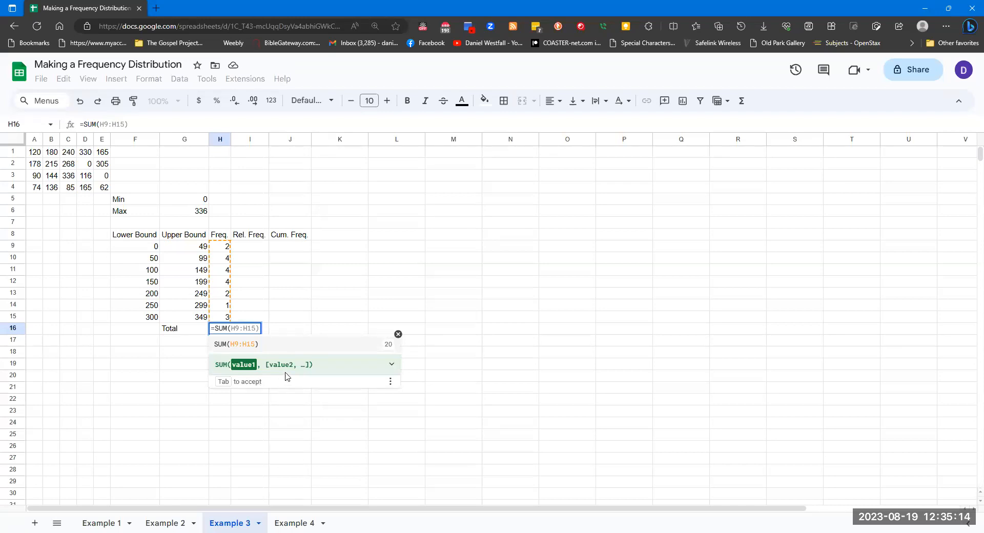
left_click(377, 350)
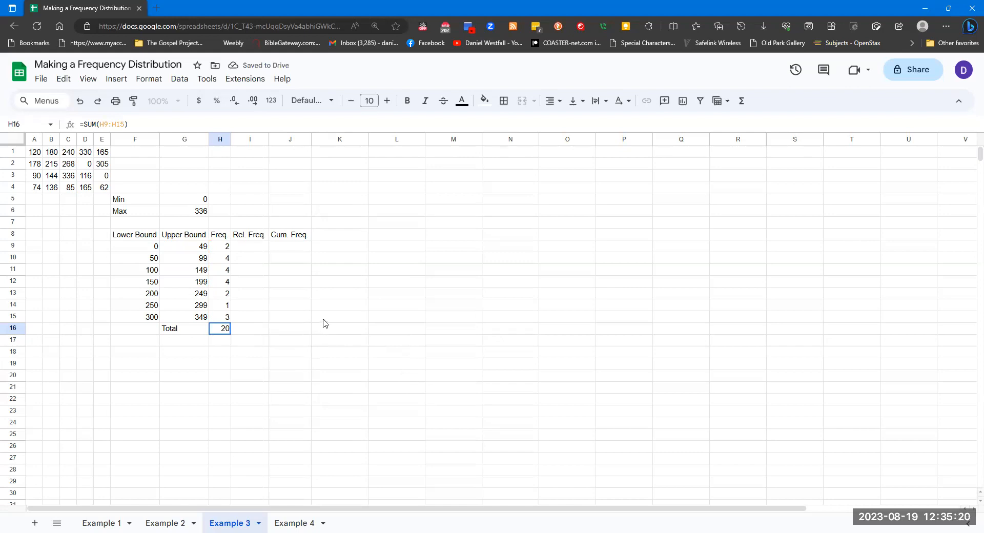
- Enter the relative frequency formula =H9/$H$16 in I9
left_click(259, 248)
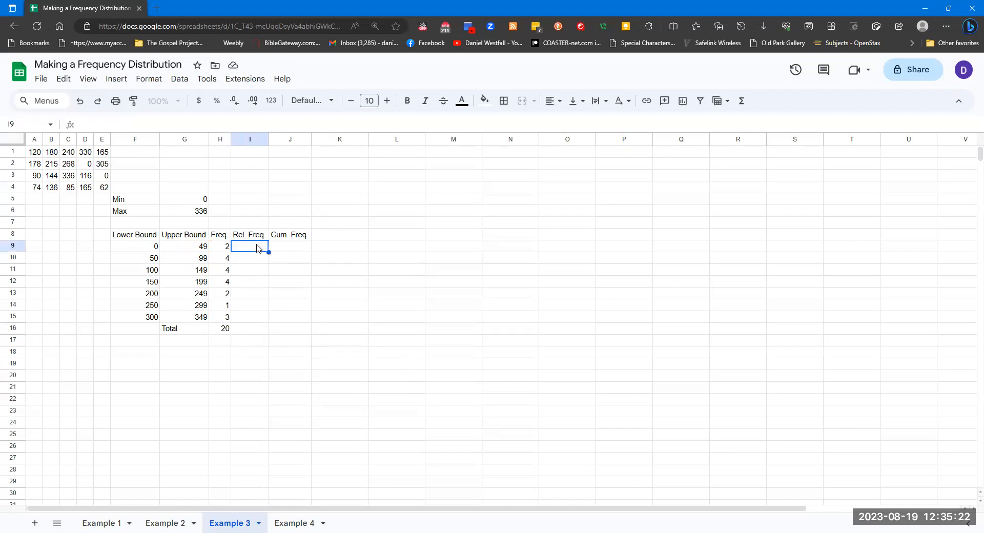
type("=")
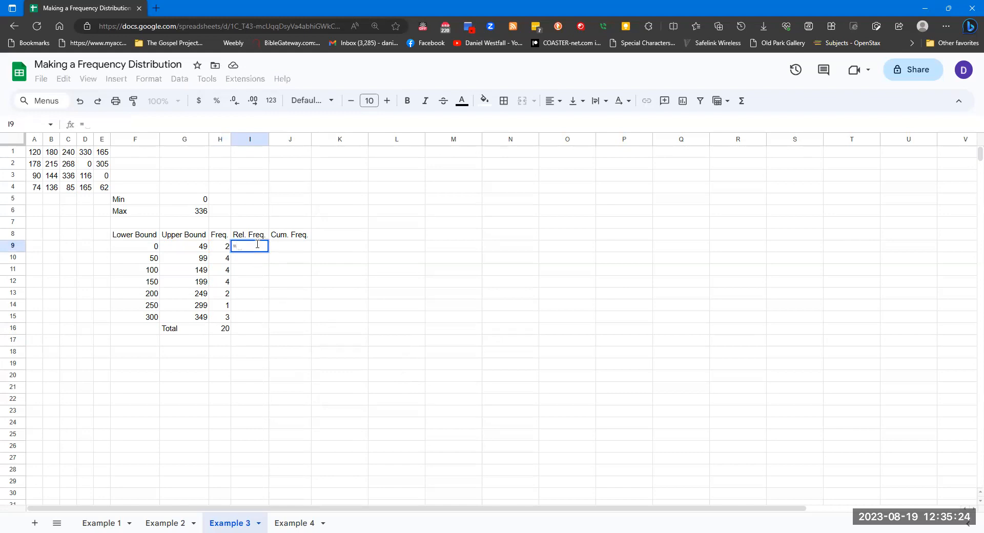
left_click(226, 247)
type("/")
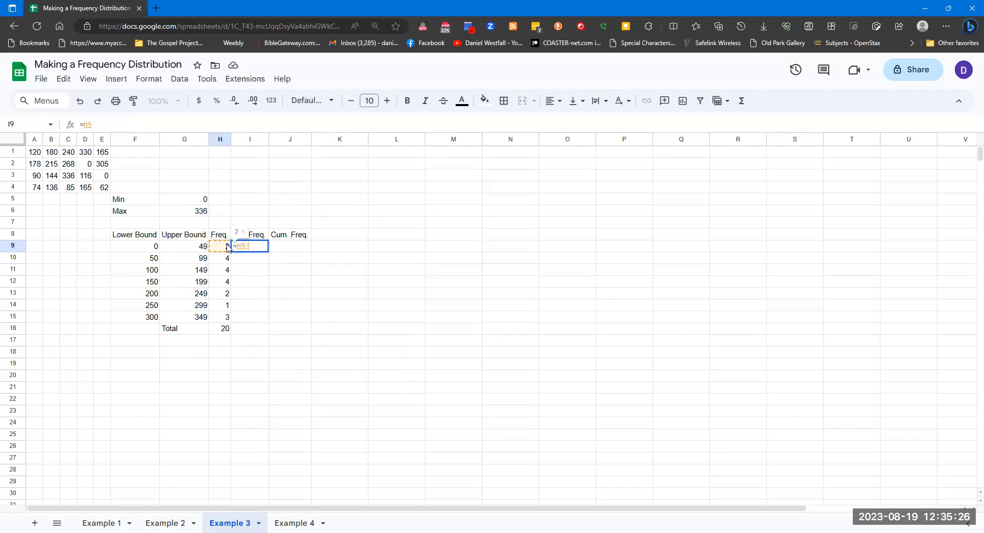
left_click(226, 333)
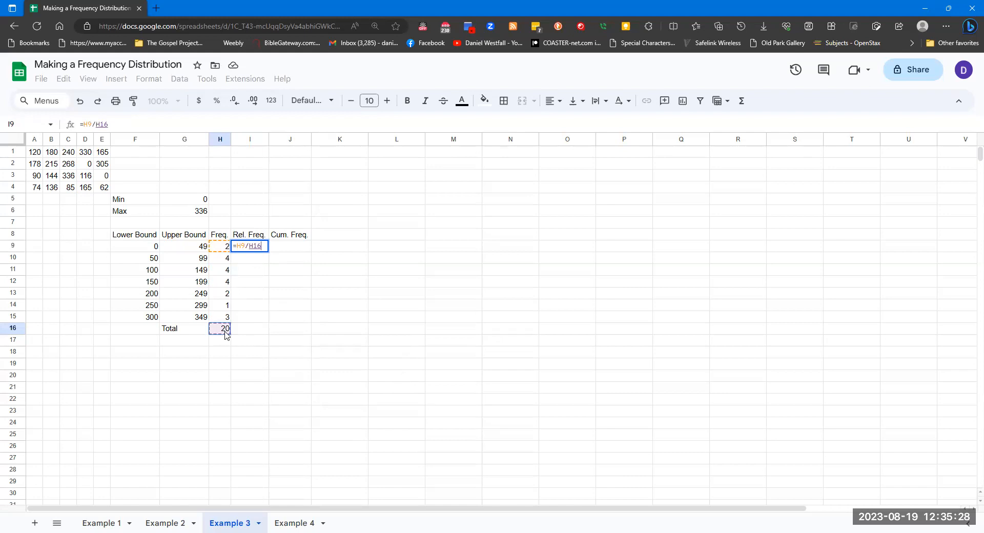
key("F4")
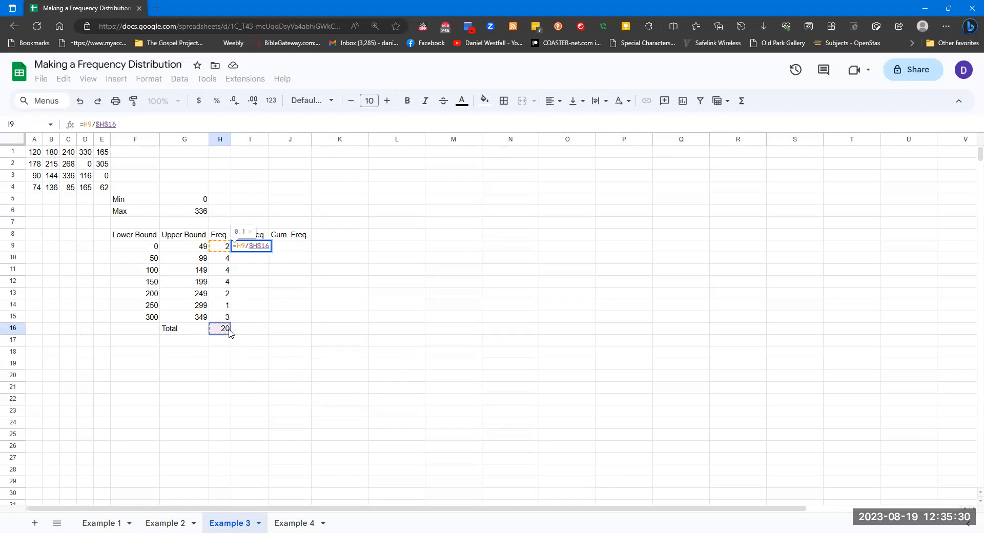
key("Return")
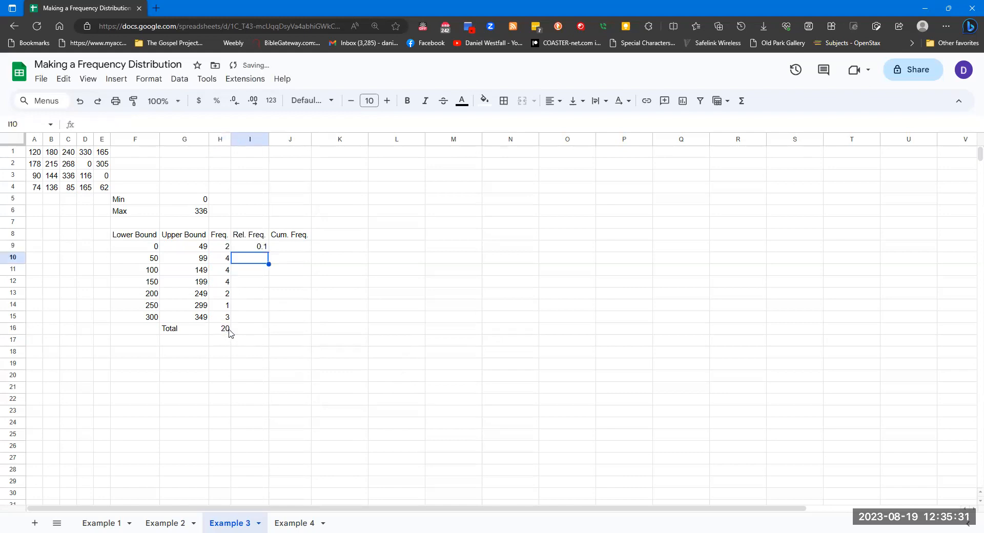
- Extend the relative frequency formula from I9 down through I15 and show the values with two decimal places
left_click(267, 251)
left_click_drag(268, 252, 266, 318)
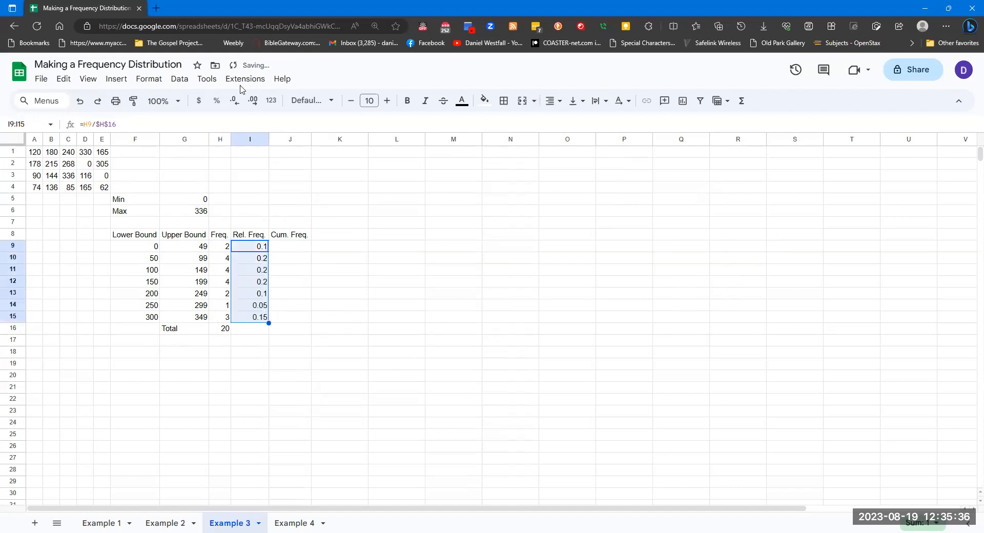
left_click(251, 103)
- Extend the total formula from H16 across to I16 to sum the relative frequencies
left_click(257, 332)
left_click(229, 330)
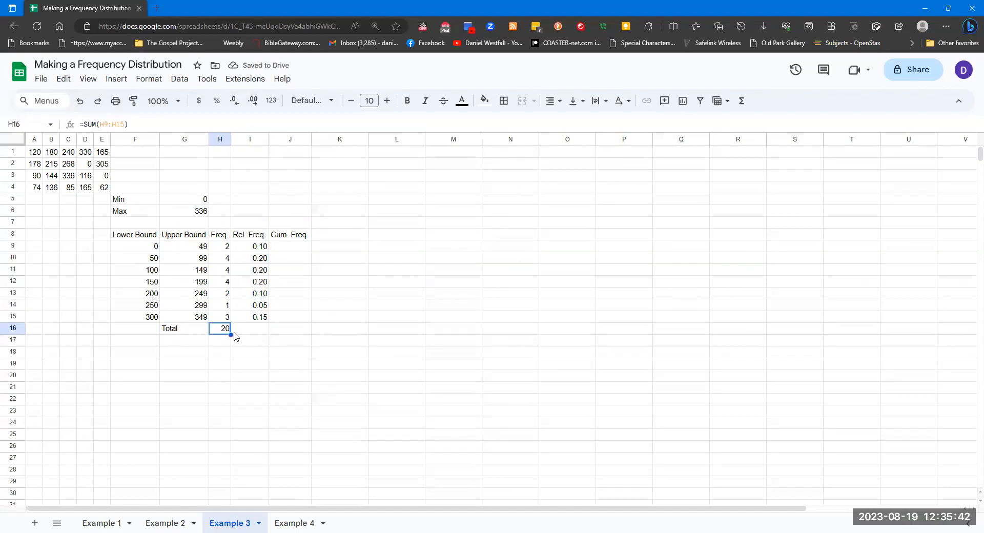
left_click_drag(231, 334, 261, 328)
- Enter 2 as the first cumulative frequency in J9
left_click(290, 250)
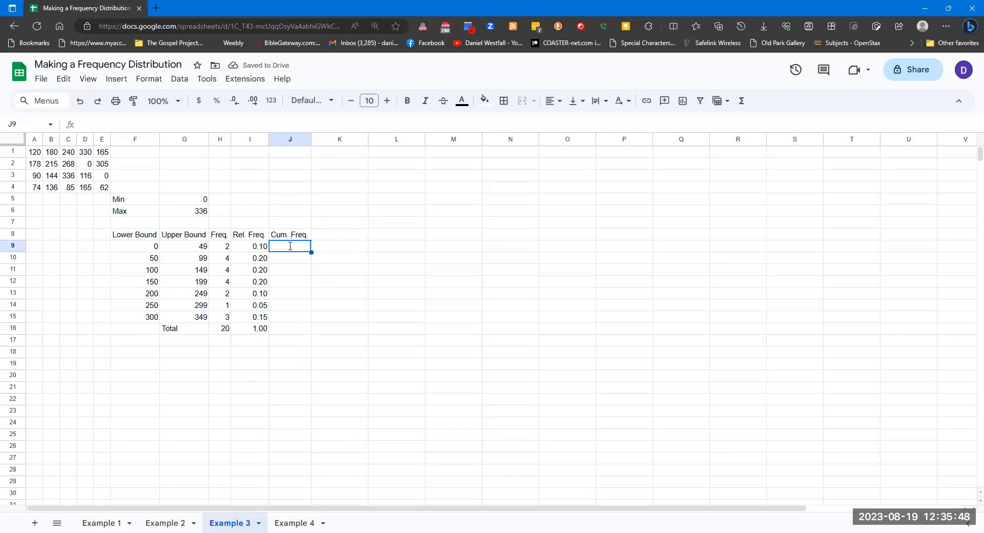
type("2")
key("Return")
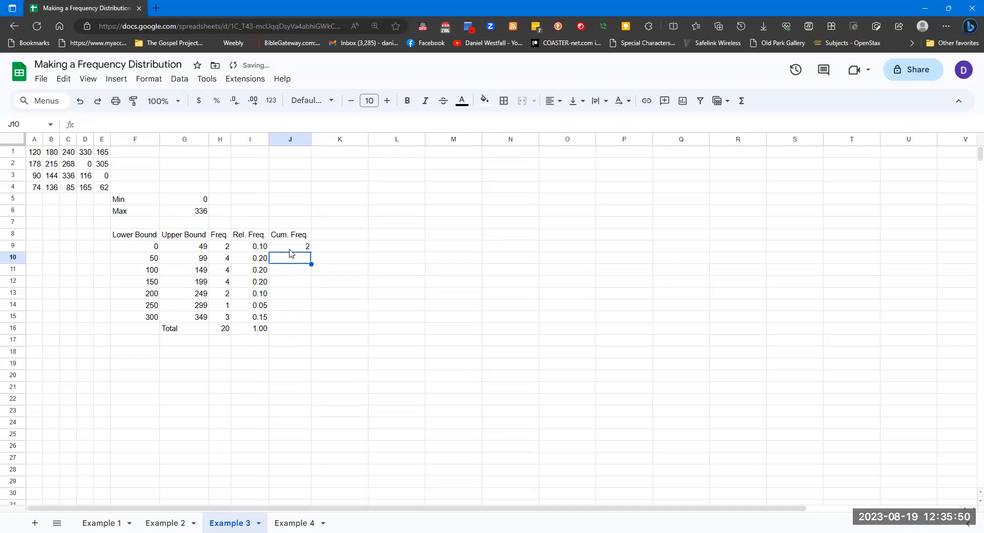
- Enter the cumulative frequency formula =H10+J9 in J10 and extend it down through J15
type("=")
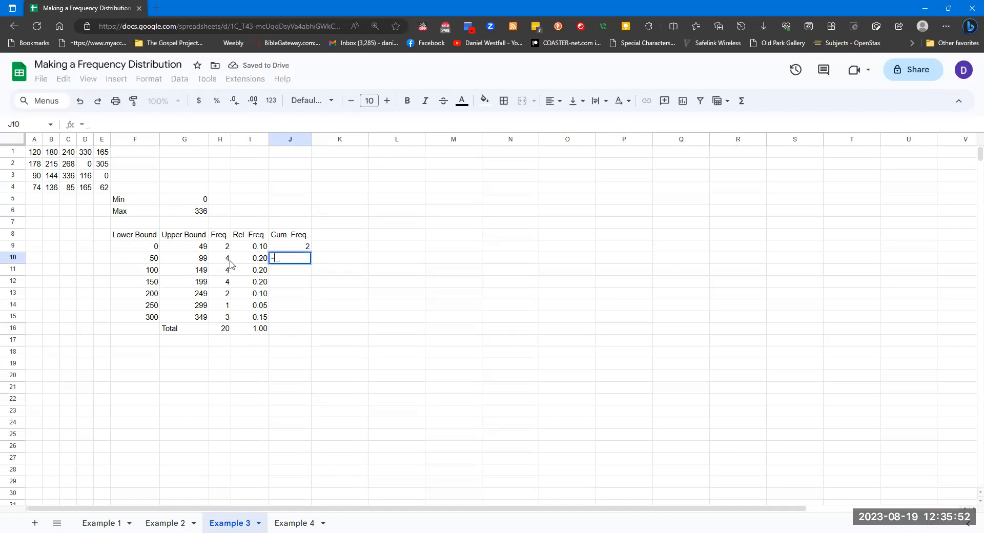
left_click(228, 259)
type("+")
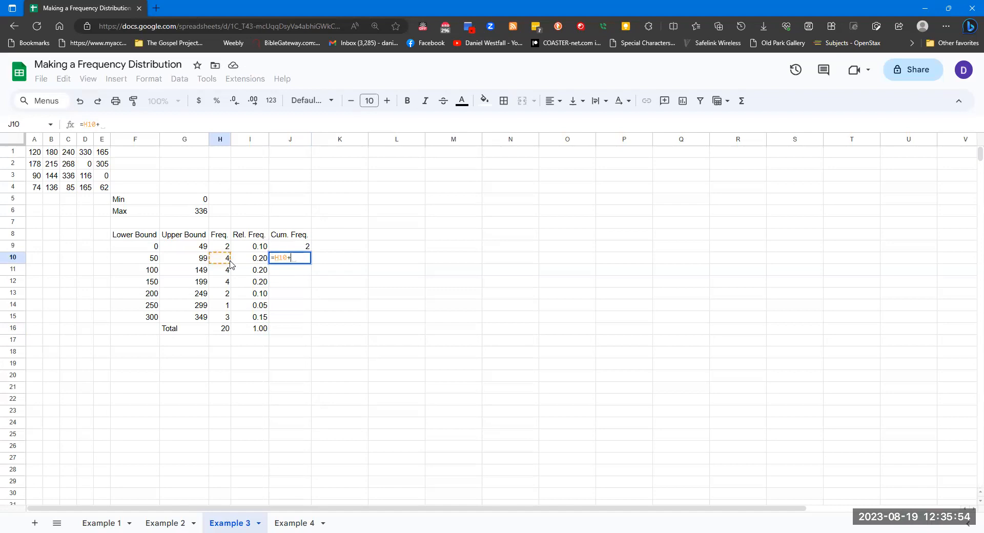
left_click(300, 248)
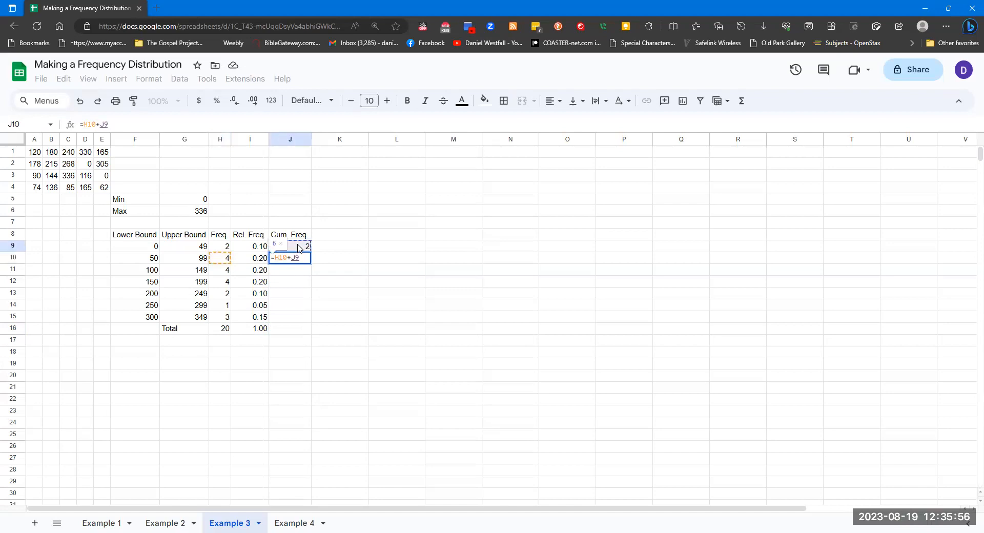
key("Return")
left_click(308, 259)
left_click_drag(311, 264, 310, 318)
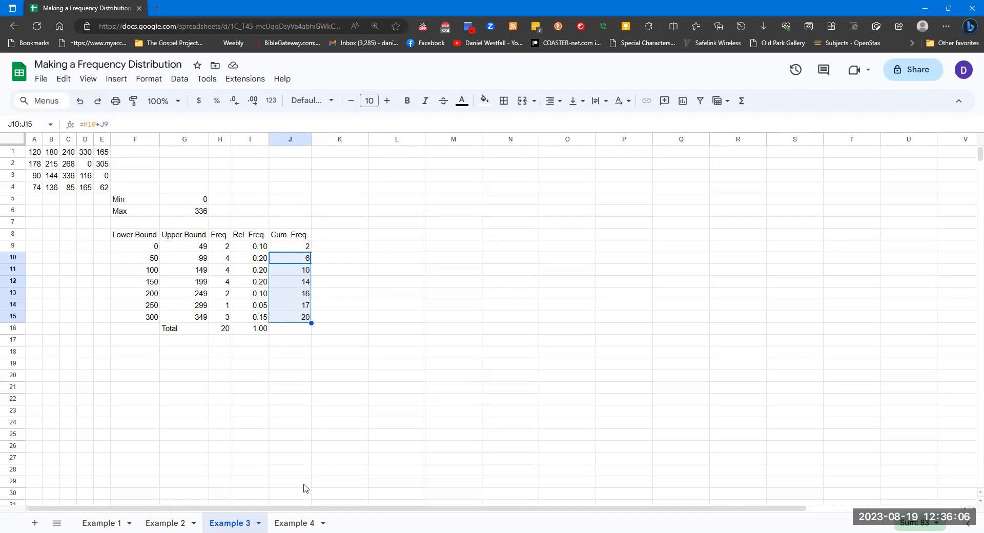
- On the Example 4 sheet, calculate the minimum of A1:L2 in N3 with the MIN function
left_click(298, 521)
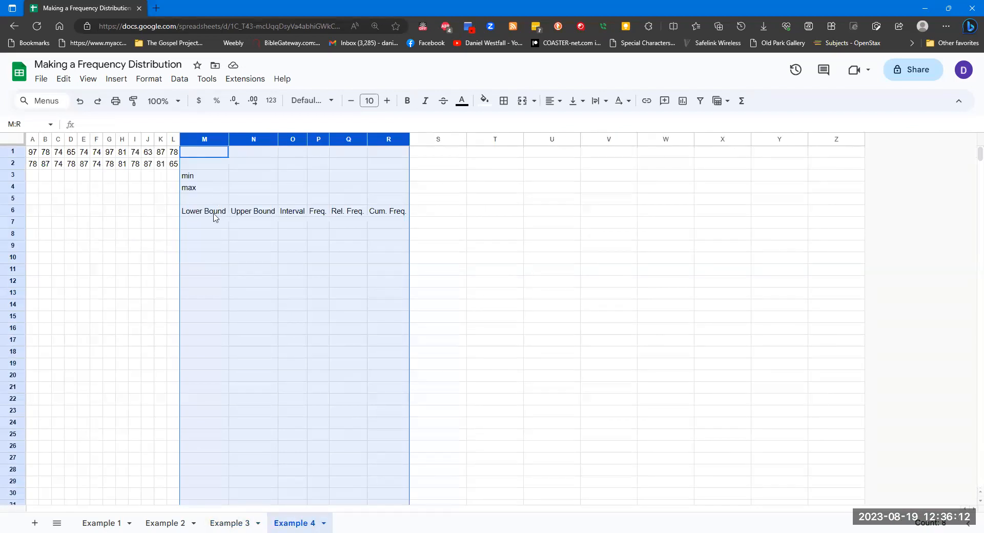
left_click(247, 179)
type("=MIN")
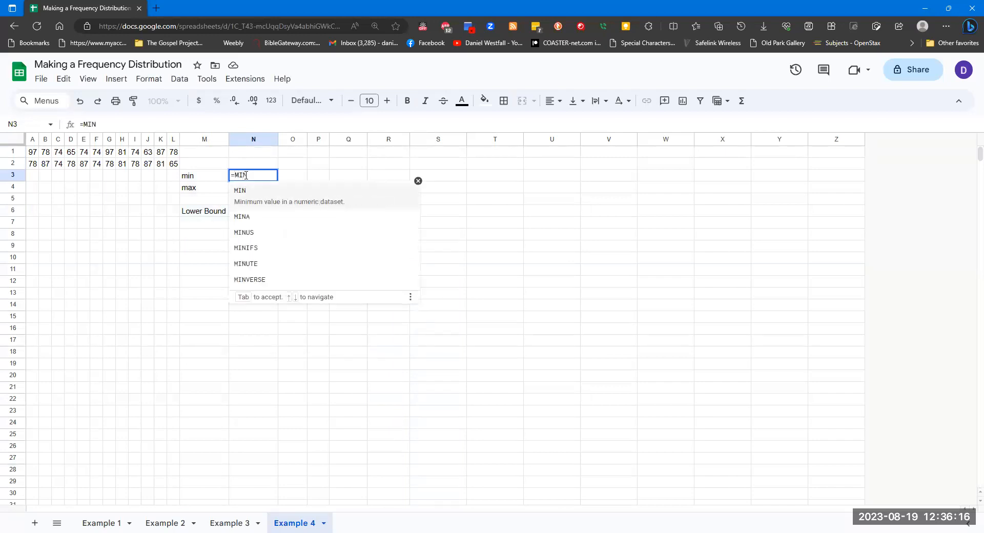
type("(")
left_click_drag(39, 153, 84, 164)
left_click_drag(152, 164, 170, 163)
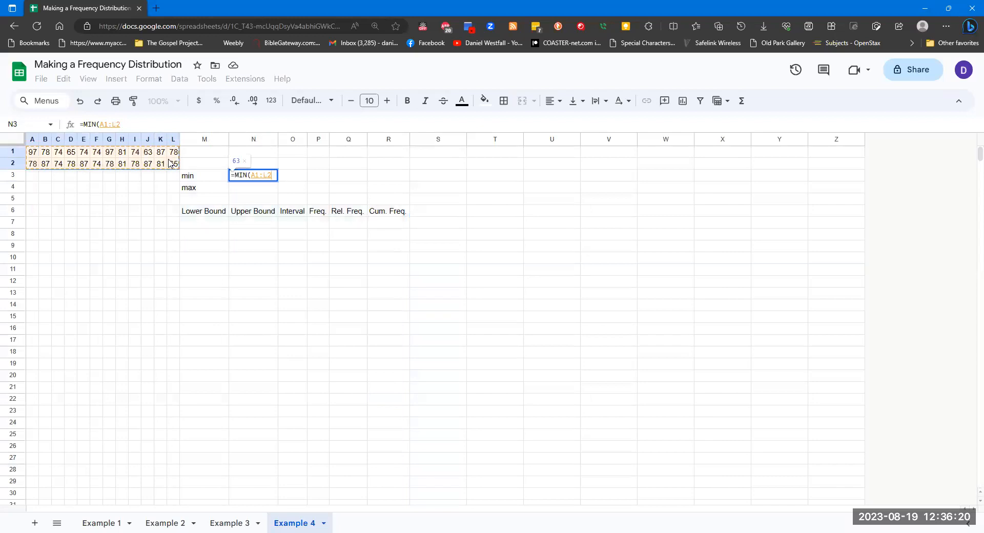
key("Return")
- Calculate the maximum of A1:L2 in N4 with the formula =MAX(A1:L2)
type("=Max")
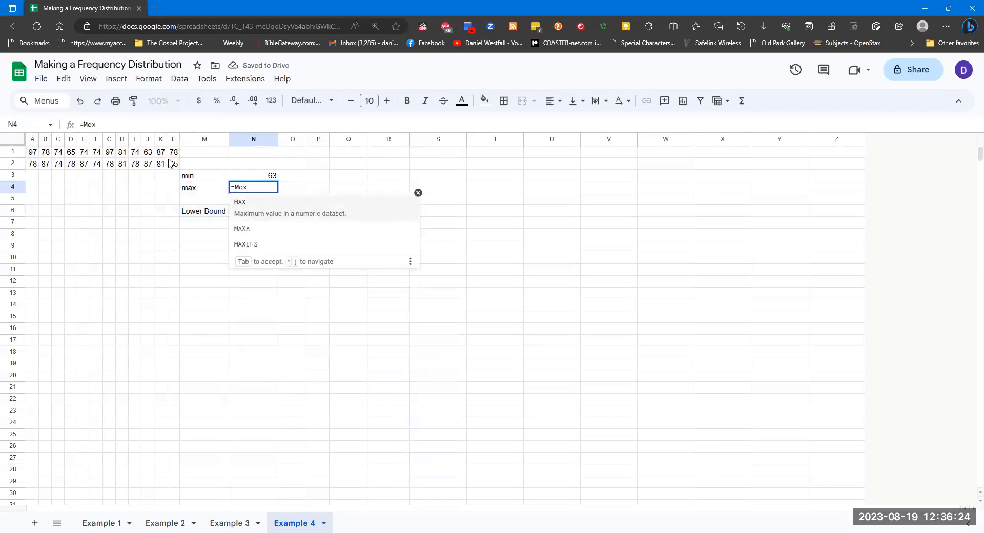
left_click(258, 205)
left_click_drag(34, 155, 173, 165)
type(")")
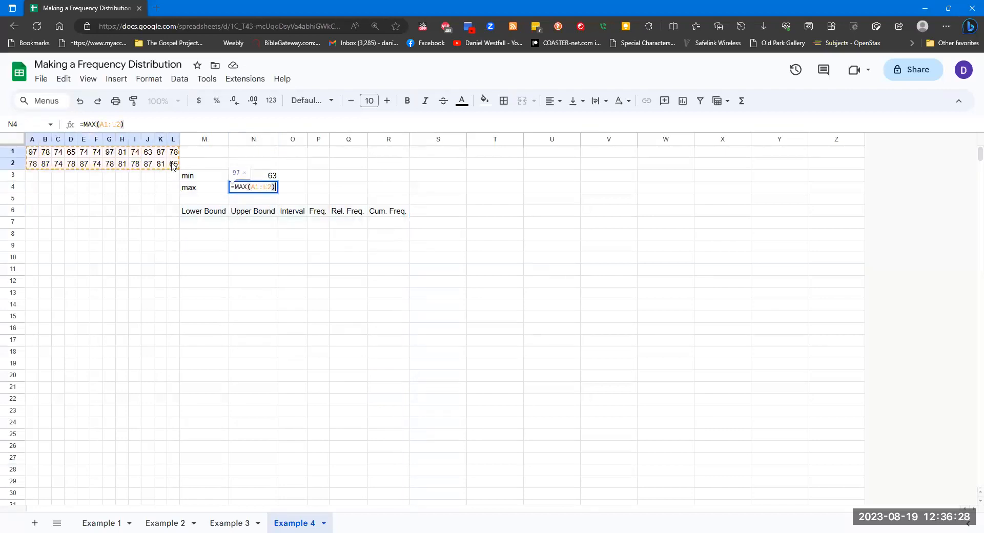
key("Return")
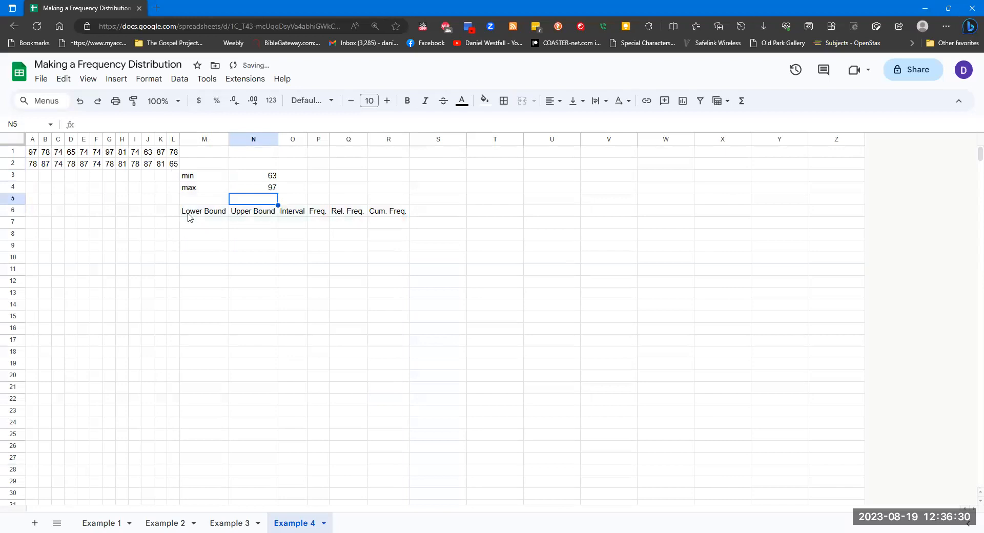
- Enter 63 as the first lower bound in M7
left_click(192, 224)
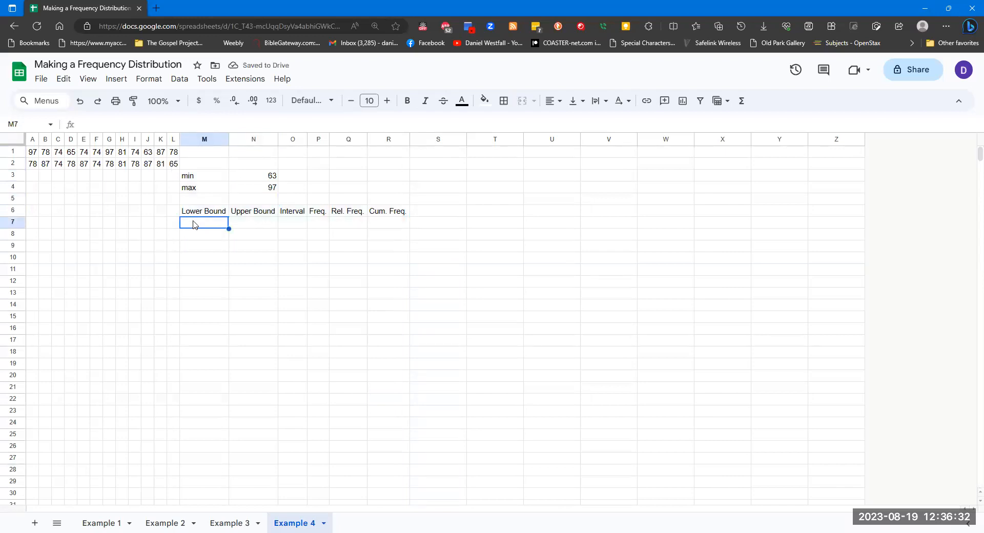
type("63")
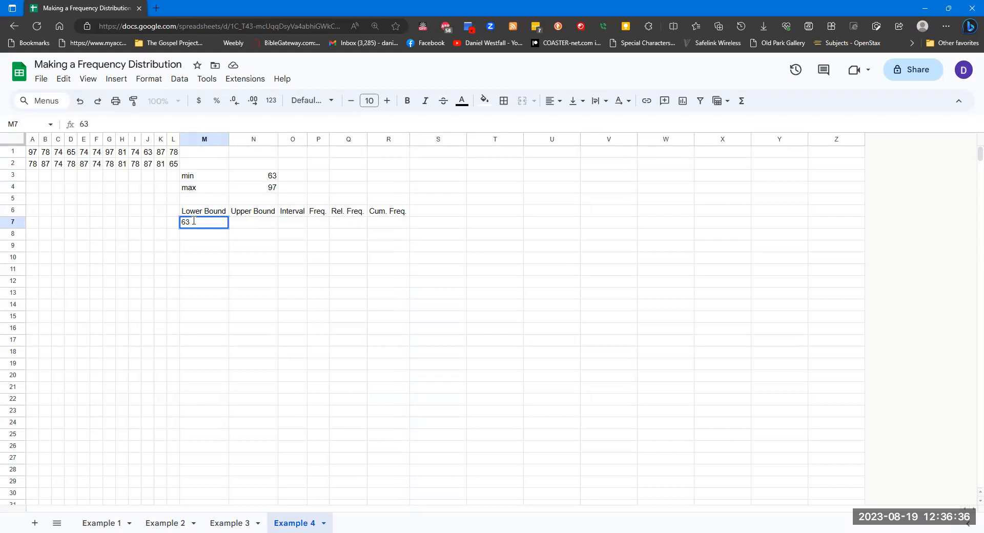
key("Return")
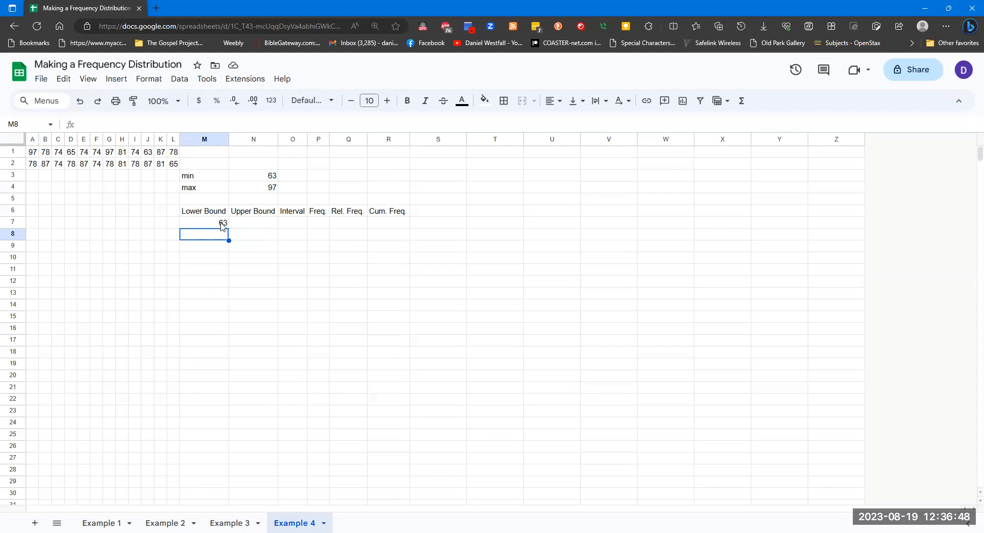
- Set the first class in M7:N7 to a lower bound of 60 and an upper bound of 69
left_click(222, 226)
type("60")
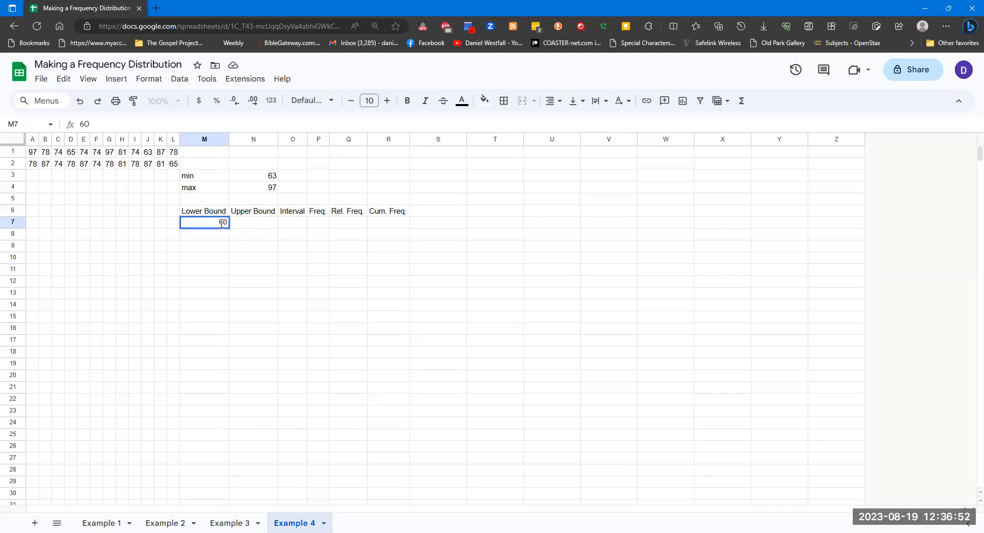
key("Tab")
type("69")
key("Return")
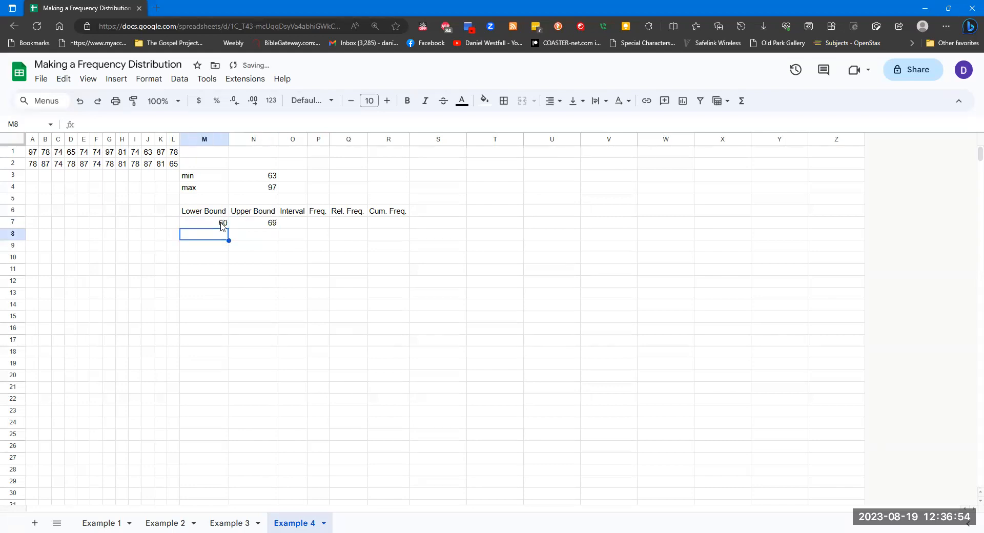
- Enter the class bounds 70 to 79, 80 to 89 and 90 to 99 in M8:N10
type("70")
key("Tab")
type("79")
key("Return")
type("80")
key("Tab")
type("89")
key("Return")
left_click_drag(220, 223, 277, 261)
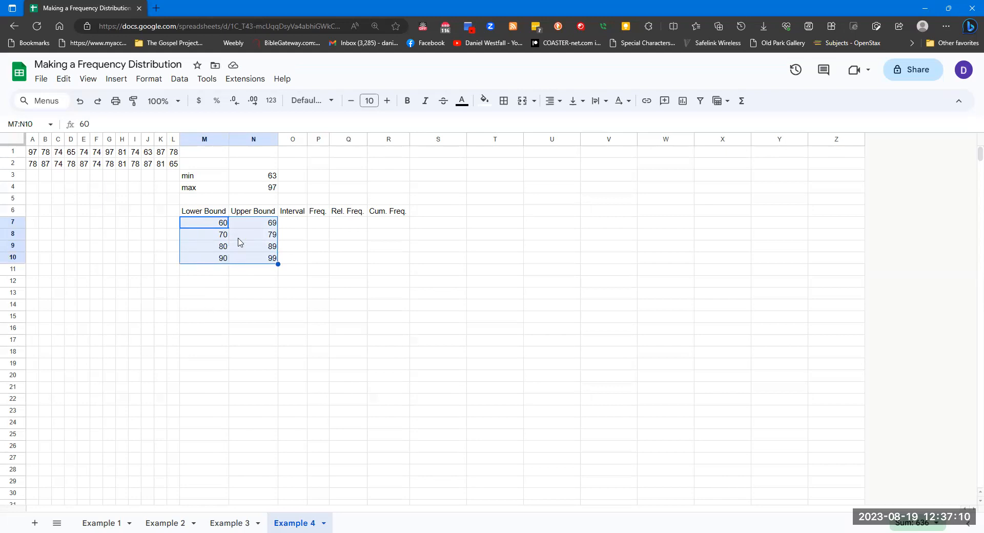
- Change the first two classes in M7:N8 to bounds 61 to 70 and 71 to 80
left_click(224, 222)
type("6")
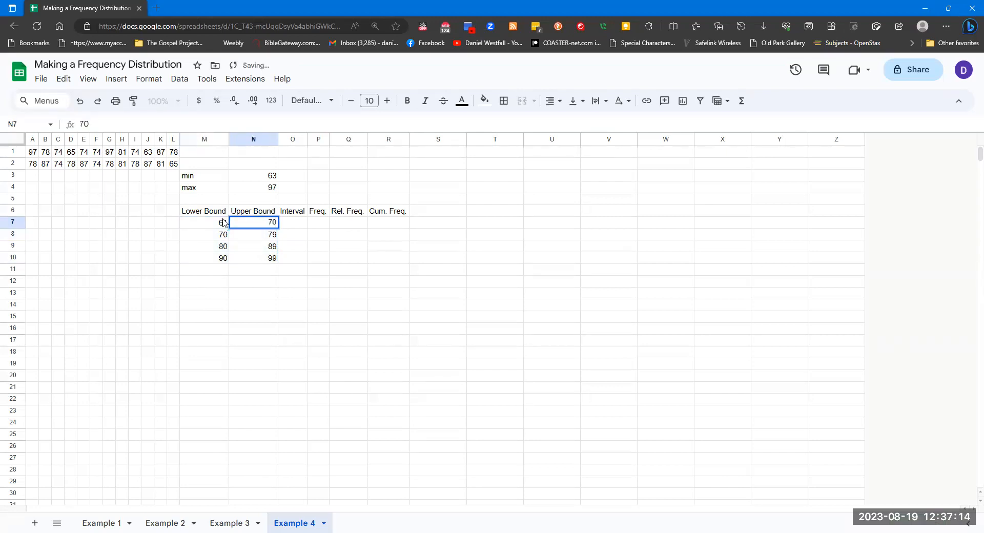
key("Return")
type("71")
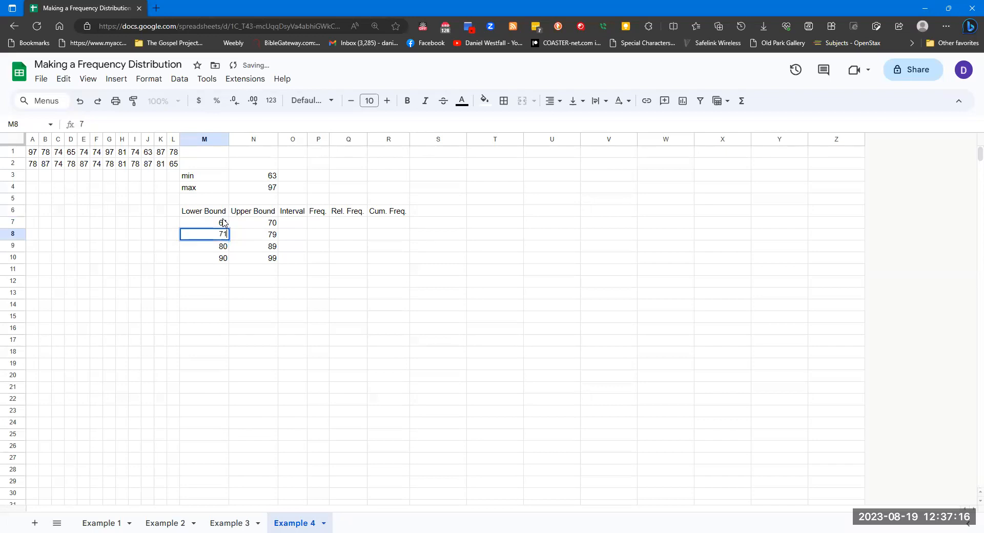
key("Return")
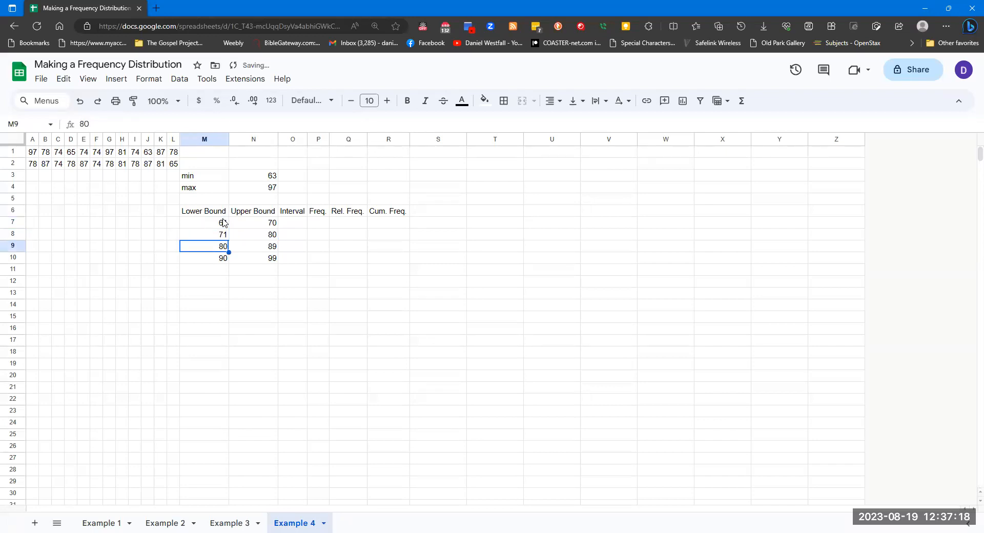
- Change the last two classes in M9:N10 to bounds 81 to 90 and 91 to 100
type("81")
key("Tab")
type("90")
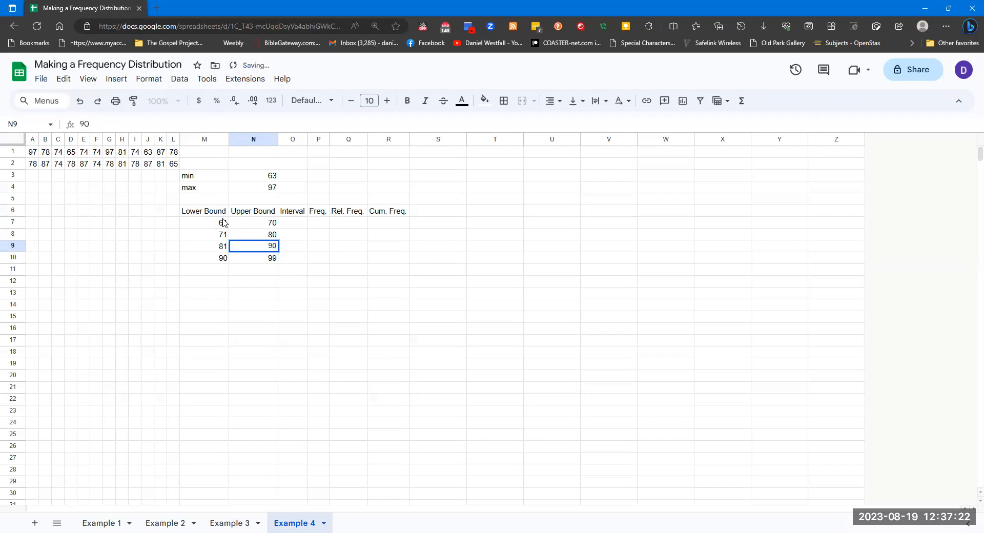
key("Return")
type("91")
key("Tab")
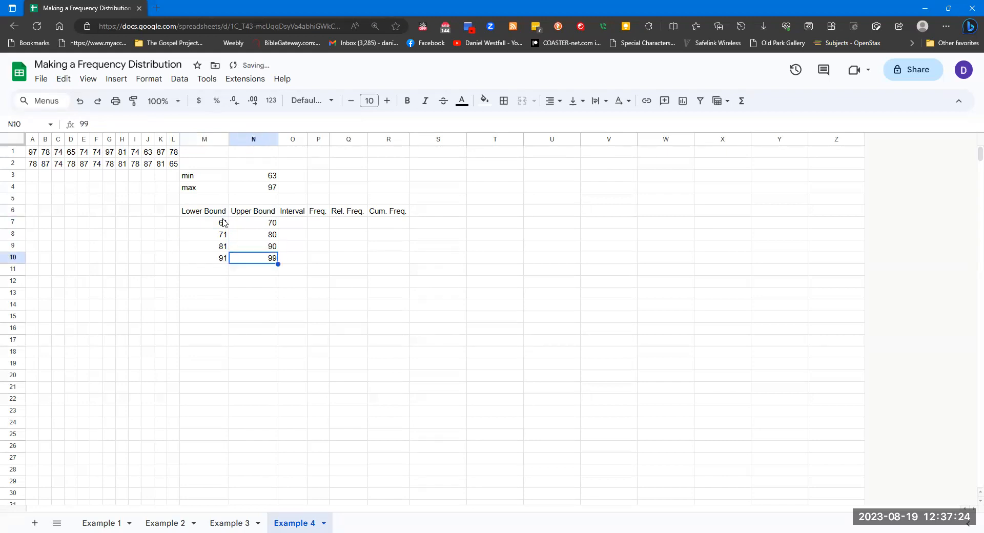
type("100")
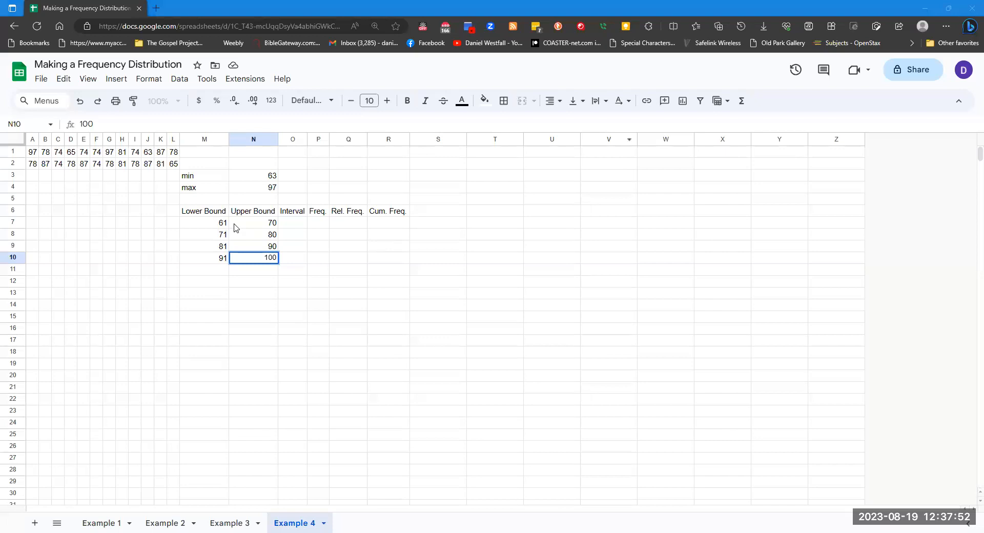
- Change the first two classes in M7:N8 to bounds 60 to 69 and 70 to 79
left_click(226, 224)
type("60")
left_click(235, 223)
type("69")
key("Return")
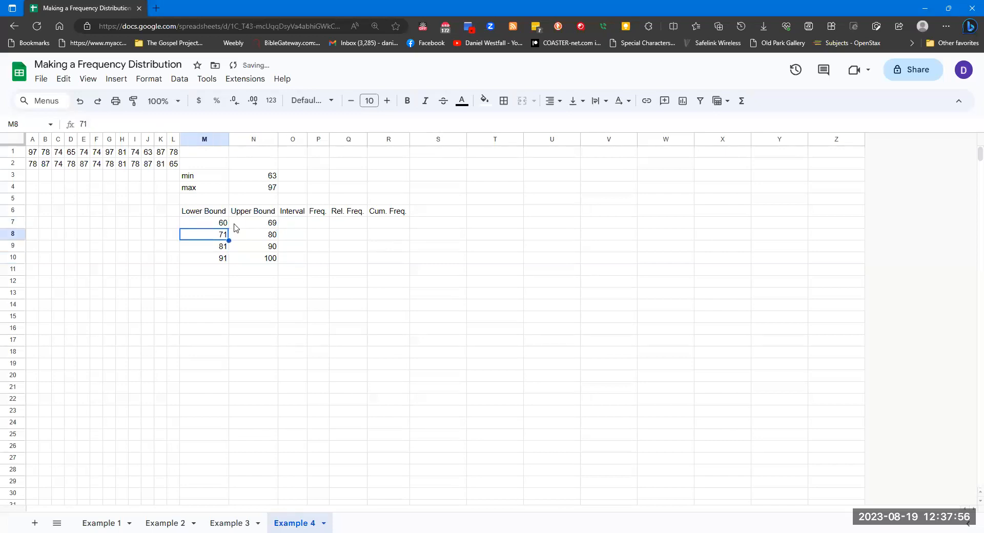
type("70")
key("Tab")
type("79")
key("Return")
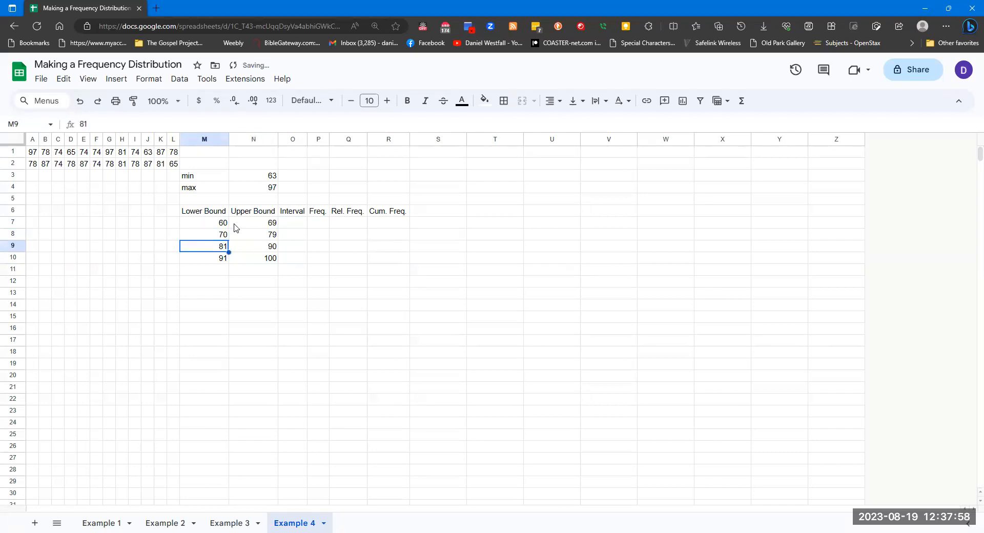
- Extend the class bounds pattern from M7:N8 down through row 10, giving 80 to 89 and 90 to 99
key("Up")
key("Up")
key("shift+Right")
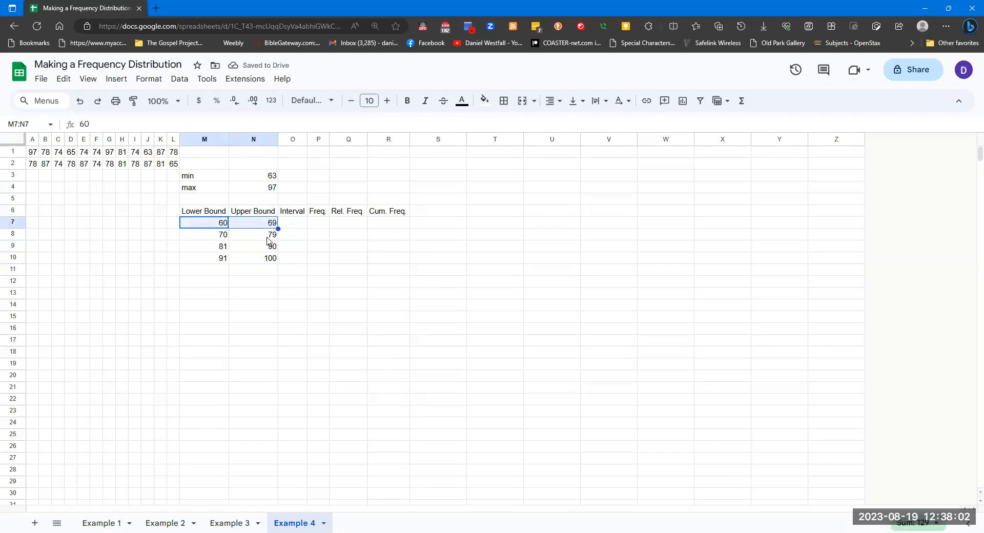
key("shift+Down")
left_click_drag(278, 241, 279, 256)
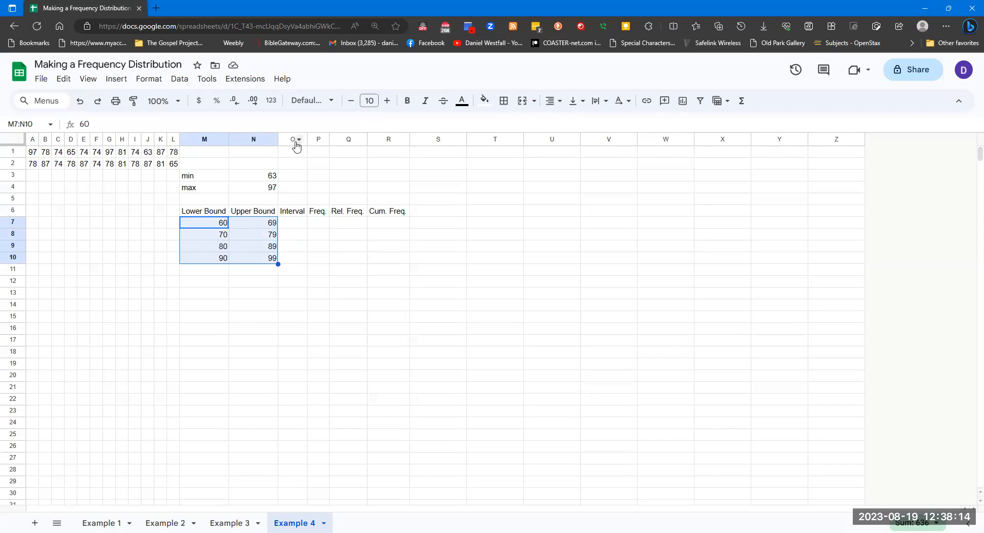
- Delete the Interval column O from the frequency table
right_click(294, 140)
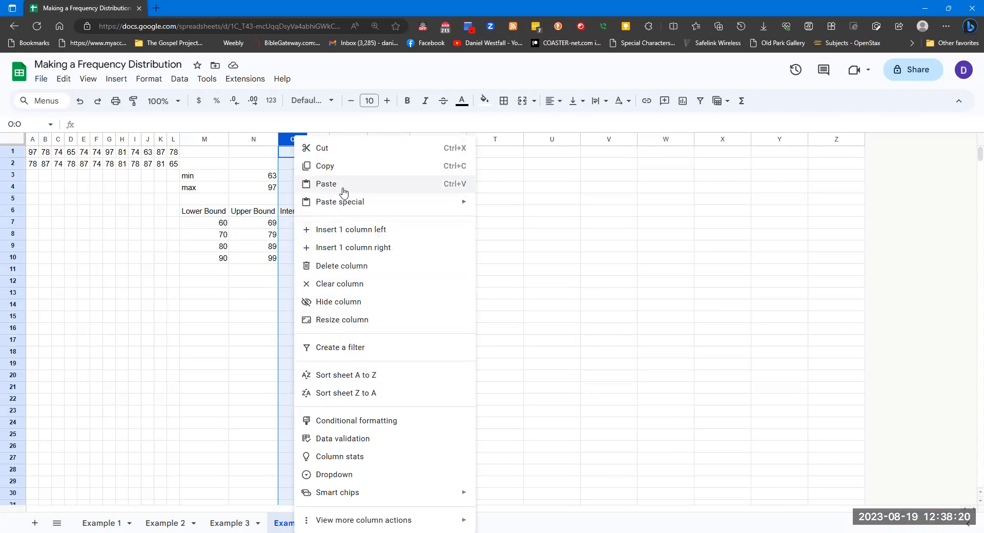
left_click(334, 274)
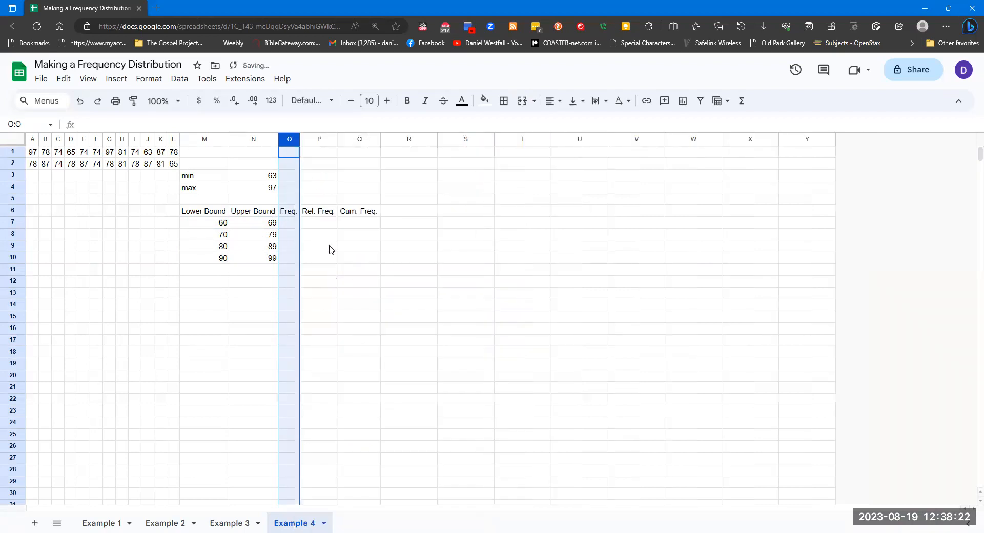
- Begin a COUNTIFS formula in O7 whose first condition counts $A$1:$L$2 values matching ">" &M7
left_click(295, 228)
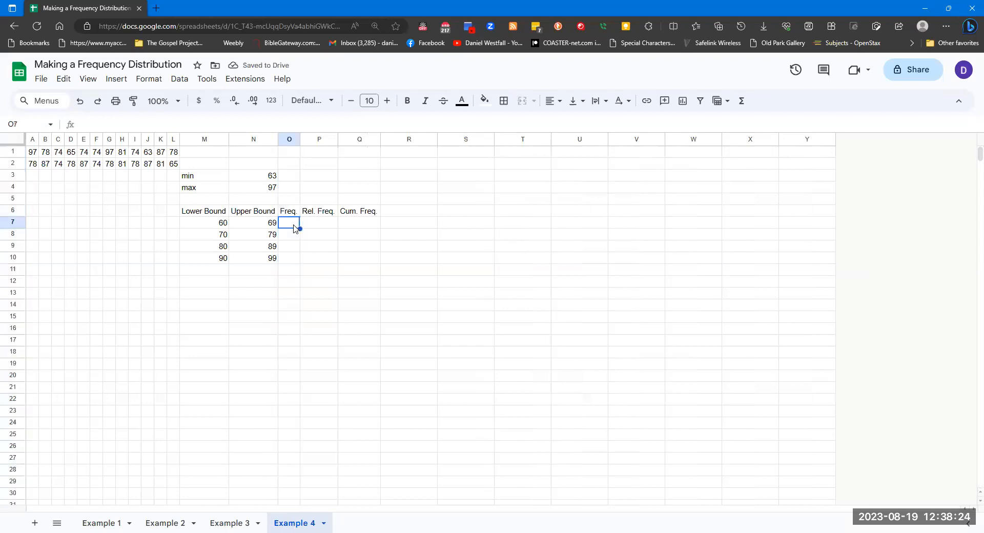
type("=COUN")
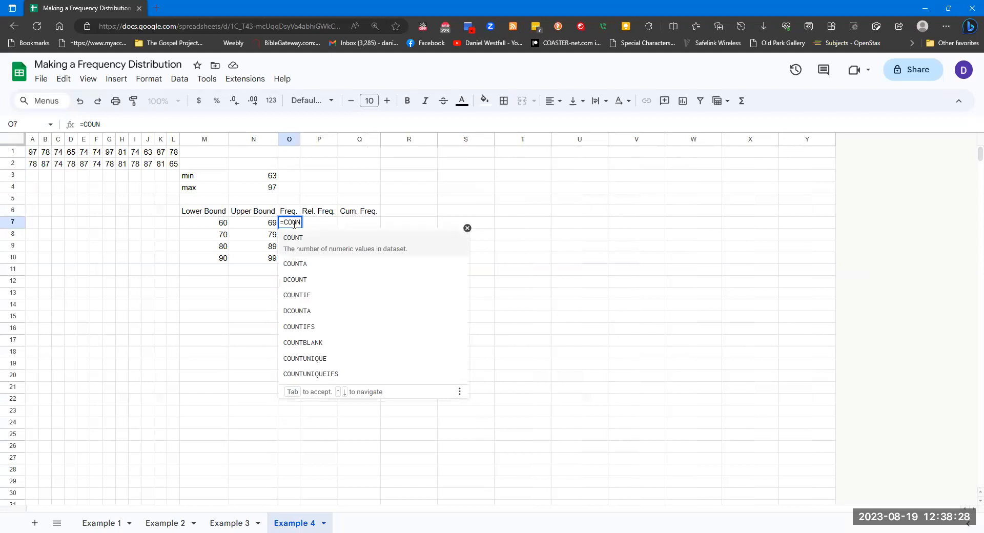
type("TIF")
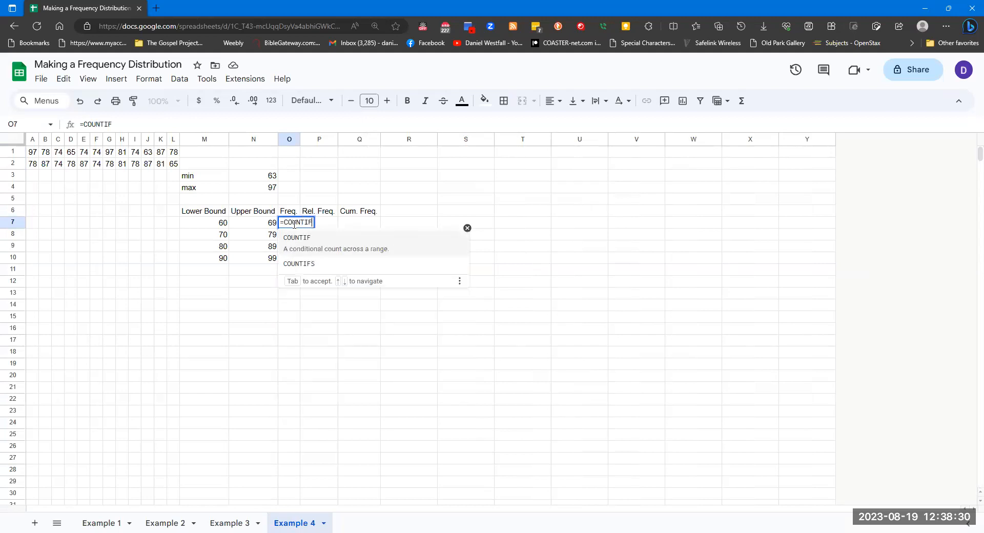
key("Down")
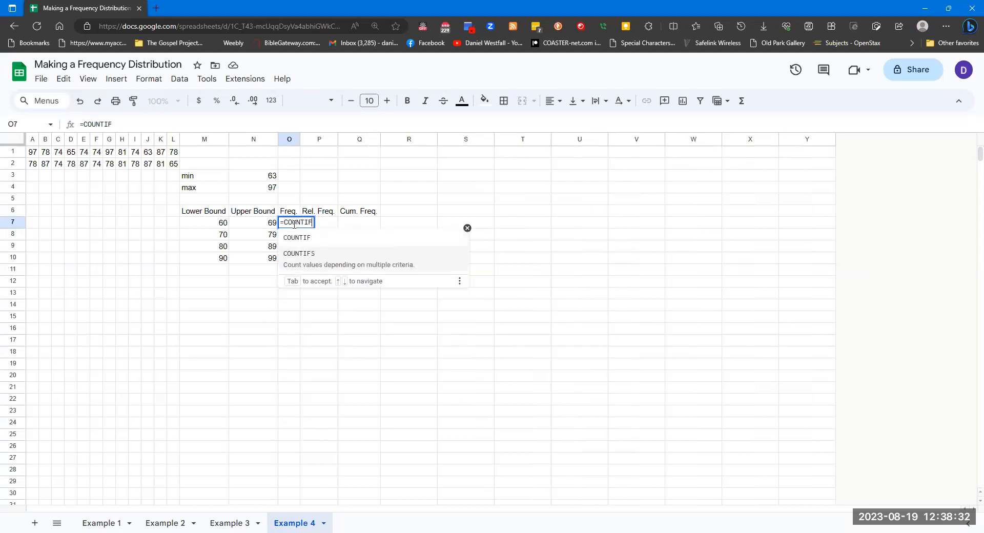
key("Tab")
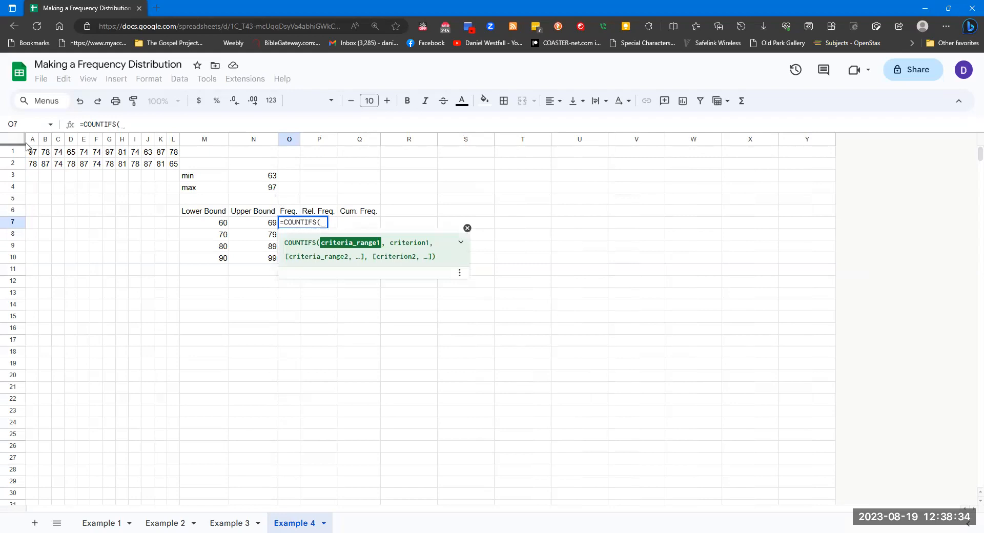
left_click_drag(33, 154, 176, 165)
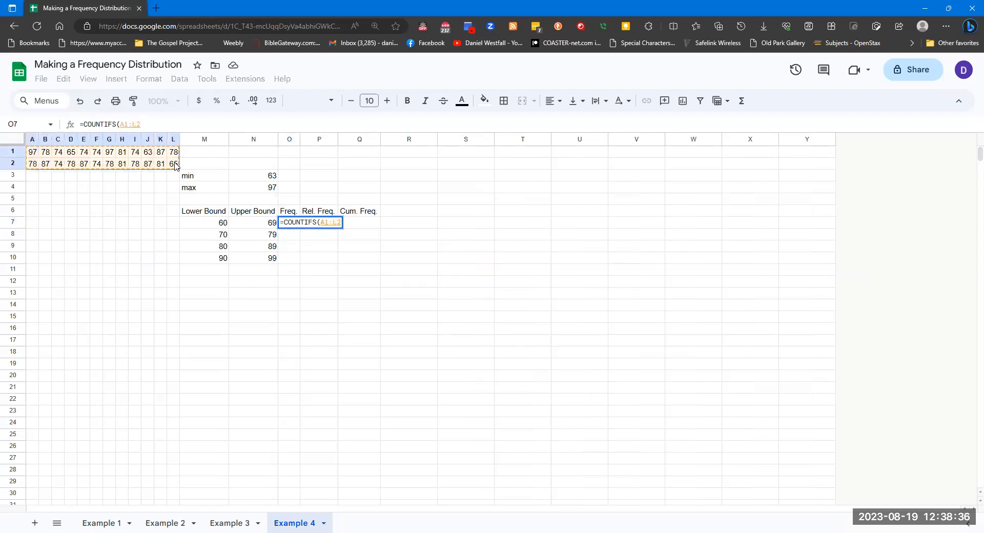
key("F4")
type(",\"")
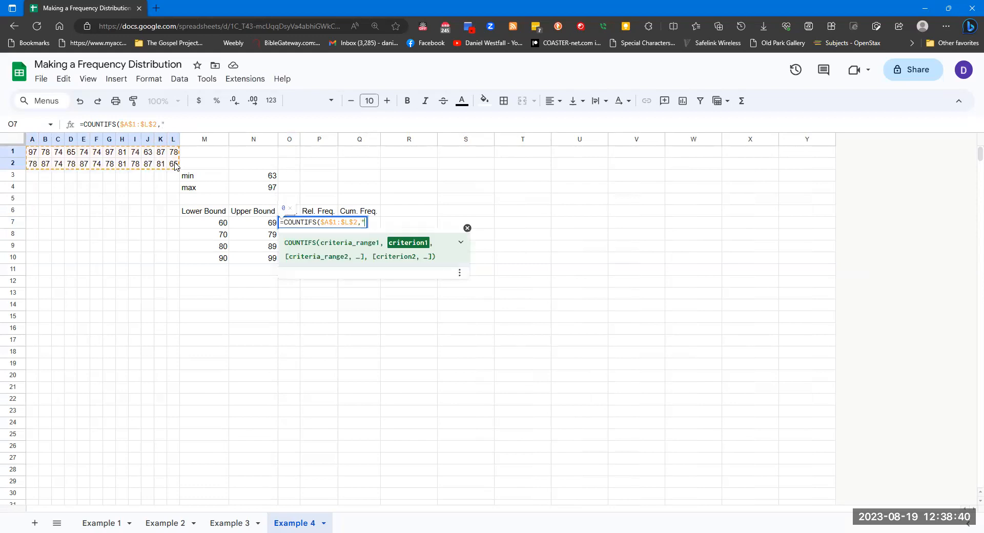
type(">\" &")
left_click(226, 224)
type(",")
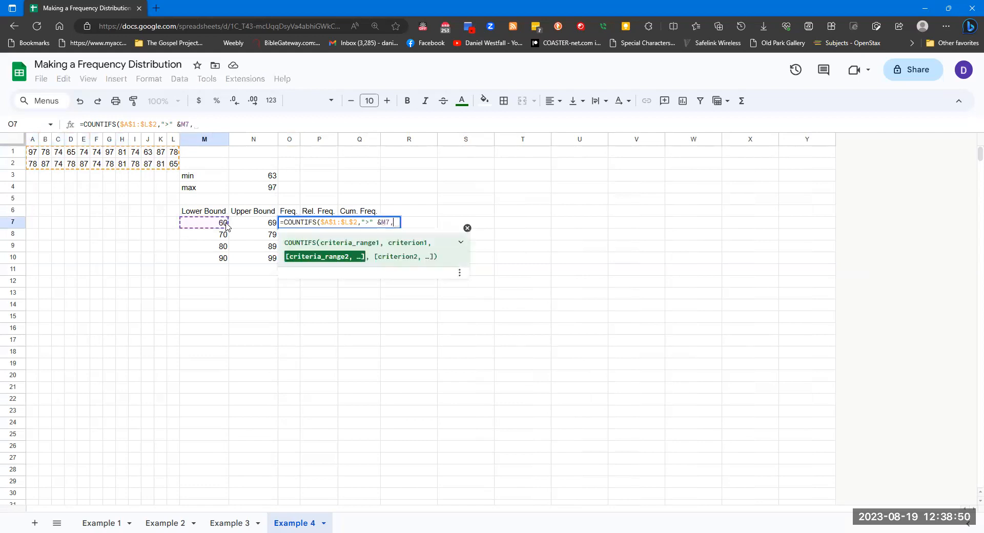
- Complete the O7 COUNTIFS formula with second range $A$1:$L$2 and criterion "<=" &N7, and fill it down to O10
key("BackSpace")
left_click_drag(35, 155, 174, 166)
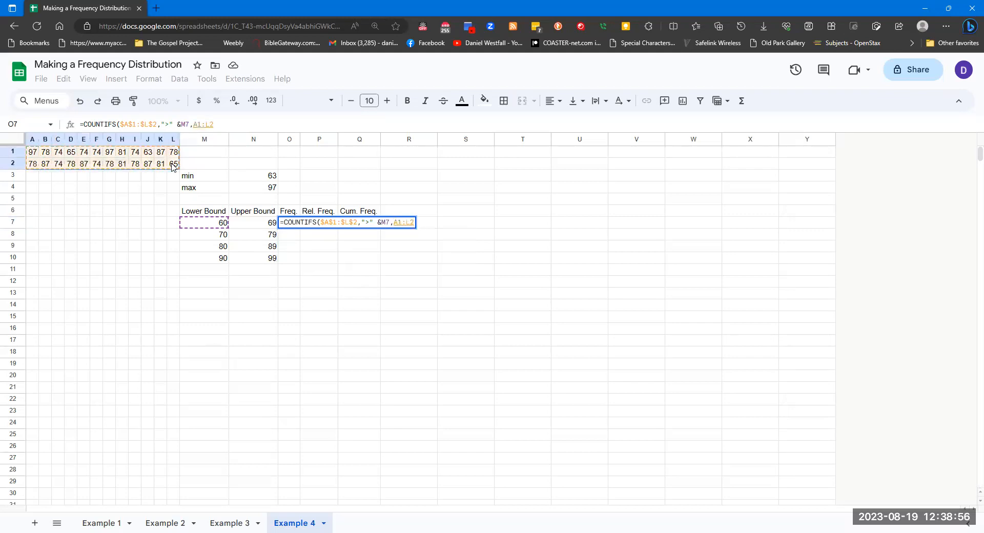
key("F4")
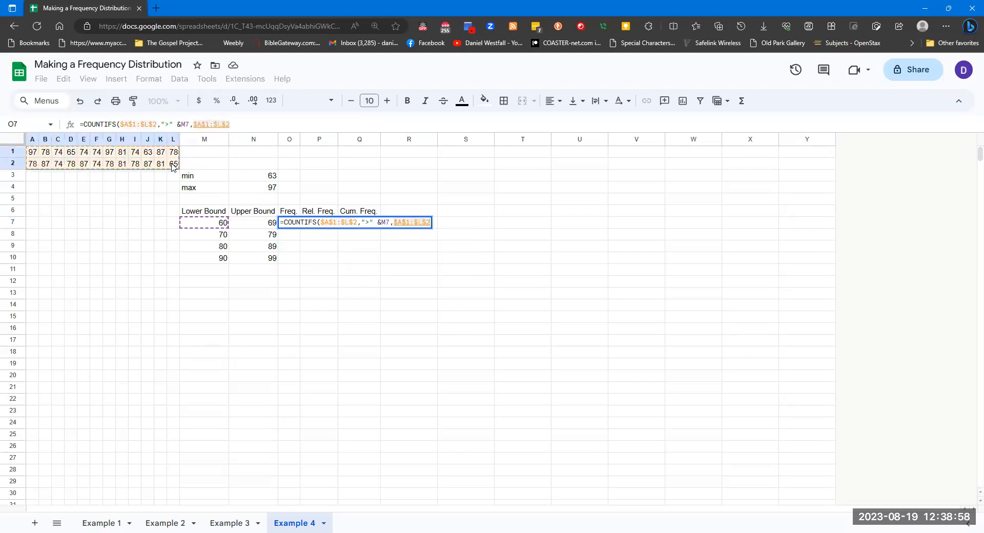
type(",\"")
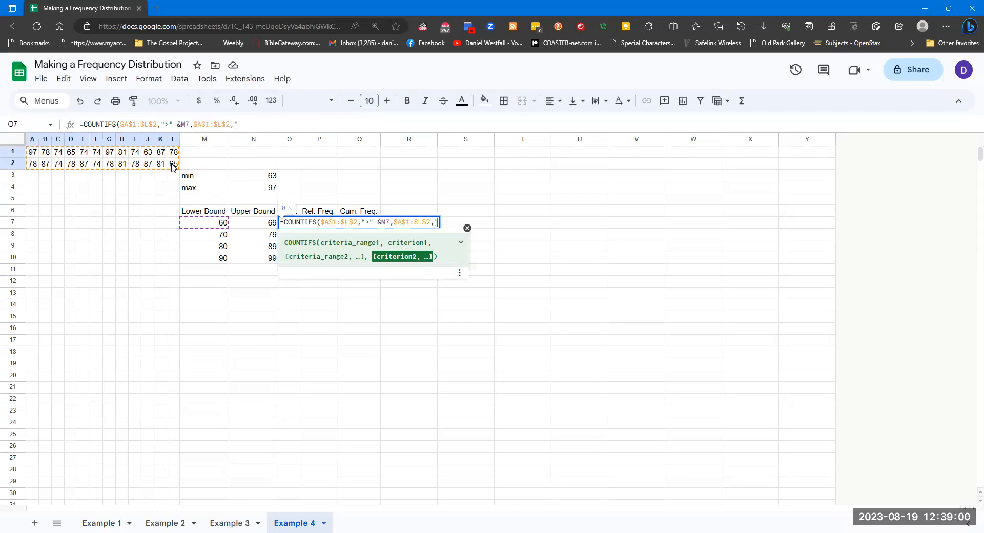
type("<=\" &")
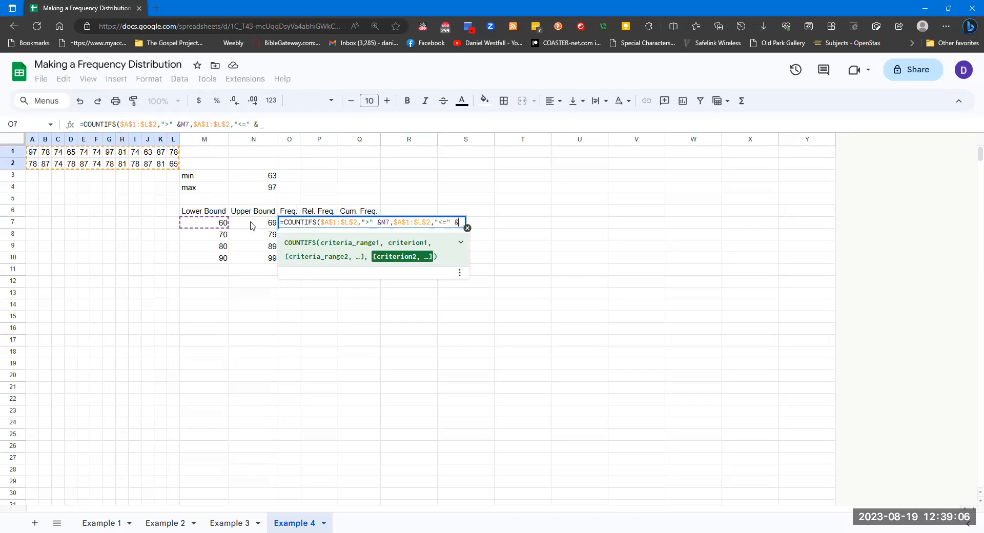
left_click(257, 226)
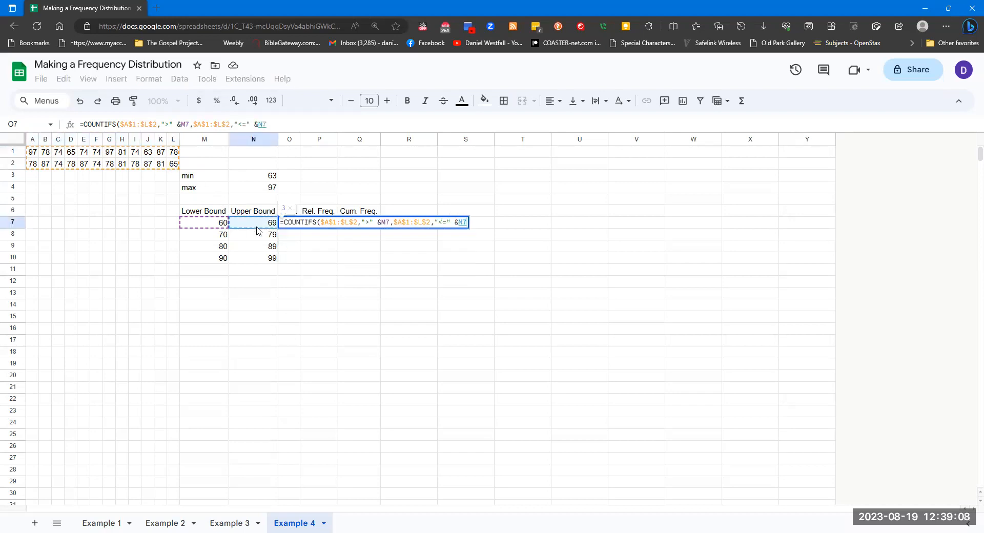
key("Return")
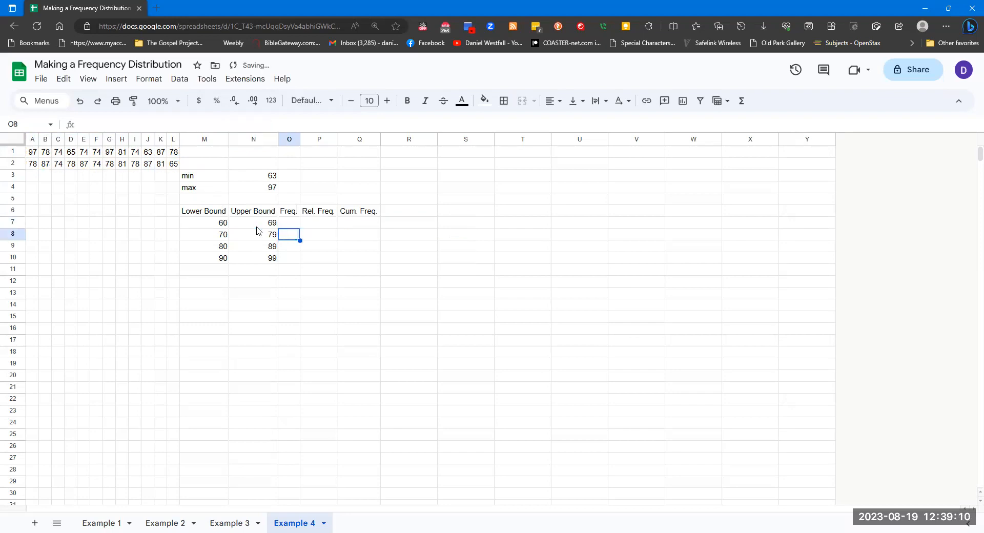
left_click(295, 224)
left_click_drag(300, 228, 294, 259)
- Label N11 as tOTAL and sum the frequencies in O11 with =SUM(O7:O10)
left_click(267, 268)
type("tOTAL")
key("Tab")
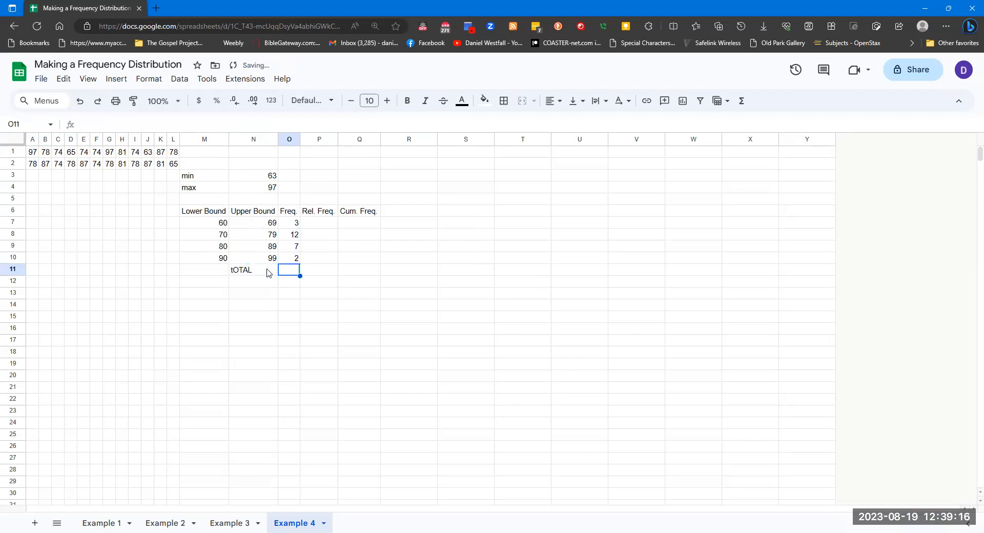
type("sum")
key("BackSpace")
key("BackSpace")
key("BackSpace")
key("BackSpace")
type("=sU")
key("Tab")
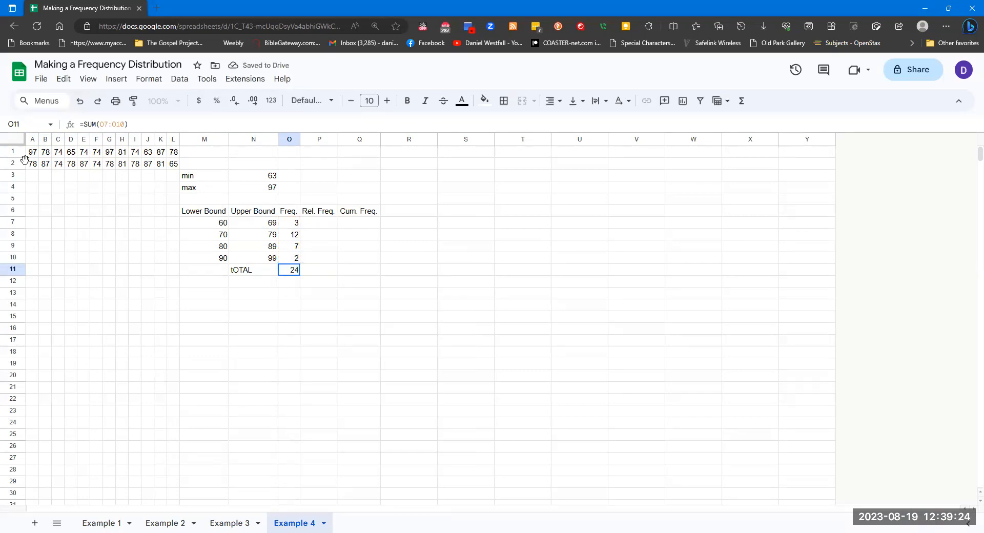
- Calculate the relative frequency in P7 as =O7/$O$11 and fill the formula down to P10
left_click(333, 224)
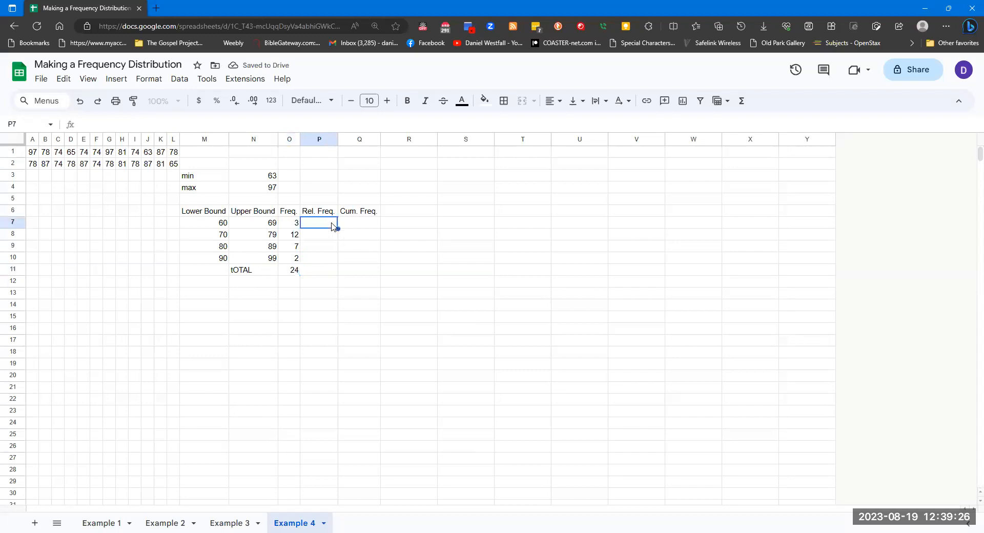
type("=")
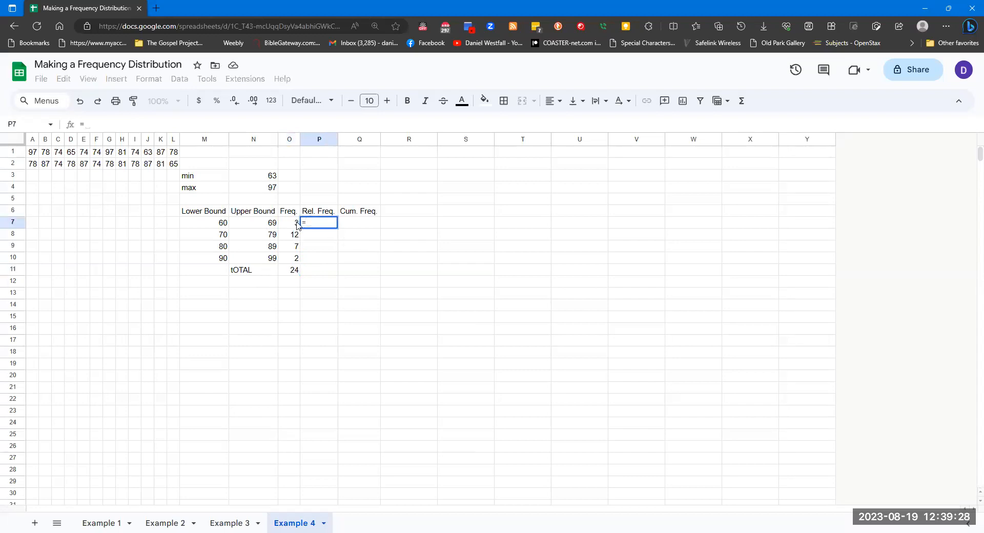
left_click(297, 224)
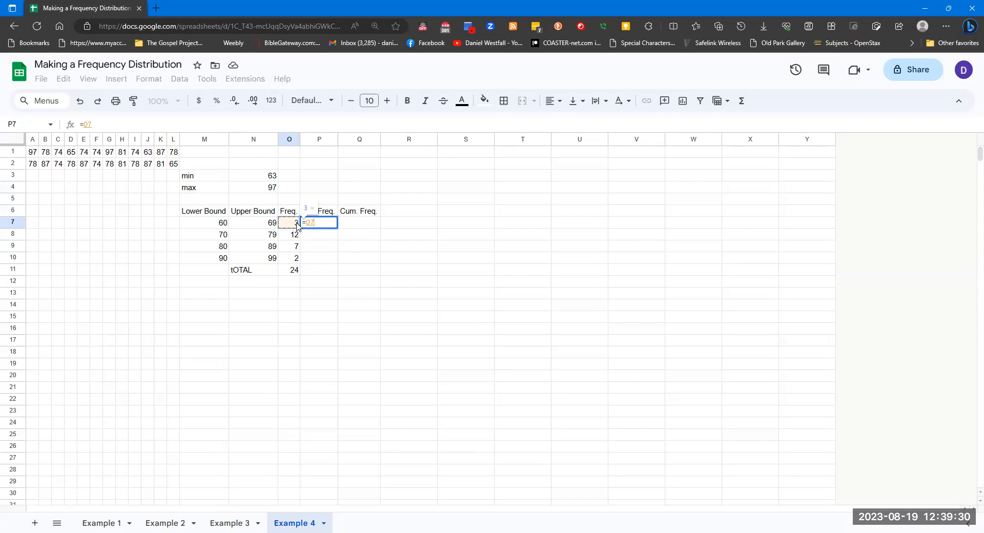
type("/")
left_click(296, 270)
key("F4")
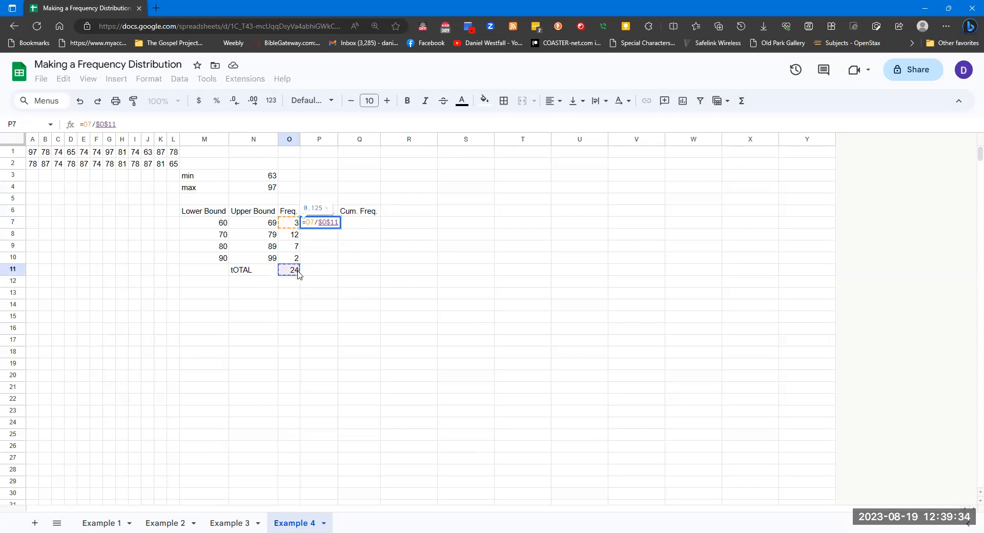
key("Return")
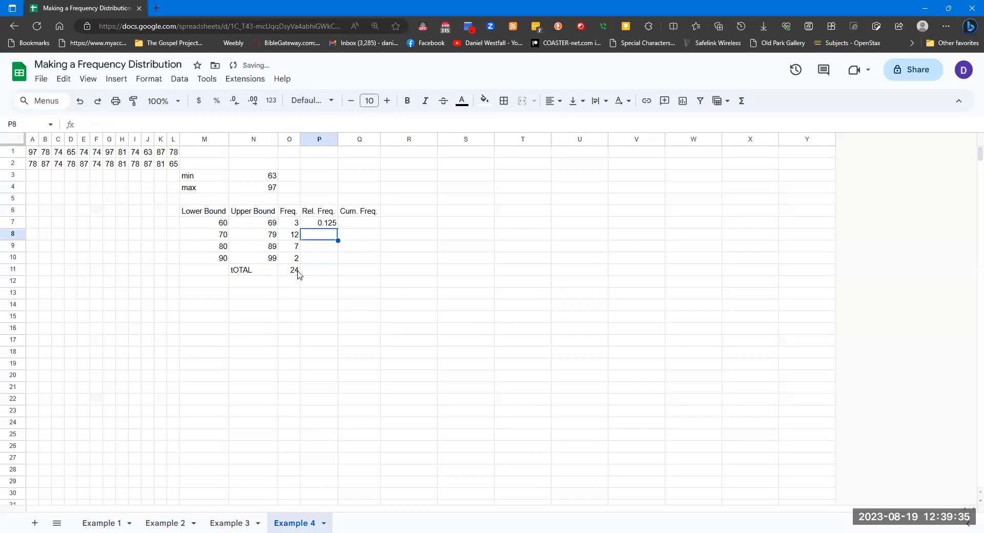
left_click(328, 223)
left_click_drag(338, 229, 335, 262)
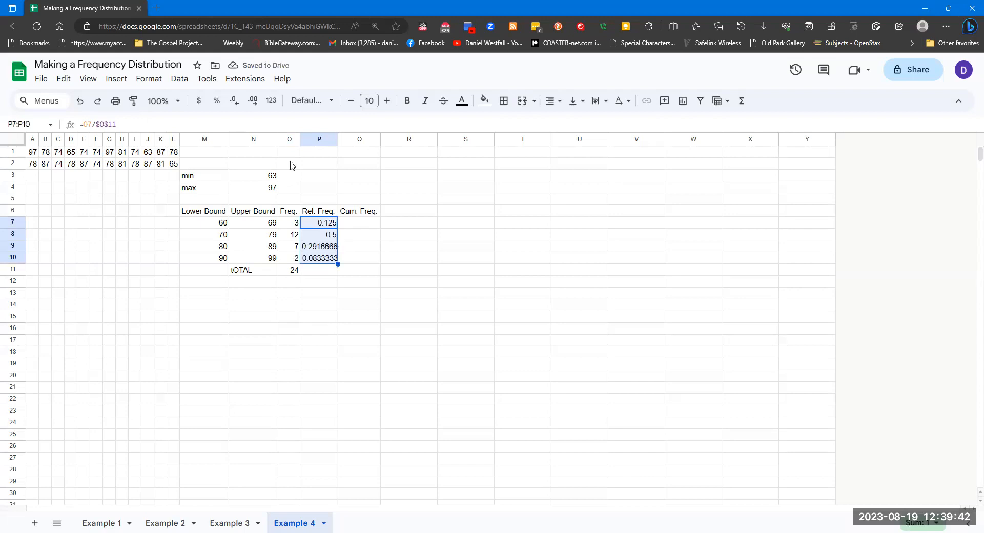
- Format the relative frequencies in P7:P10 to three decimal places and total them in P11 with =SUM(P7:P10)
left_click(252, 101)
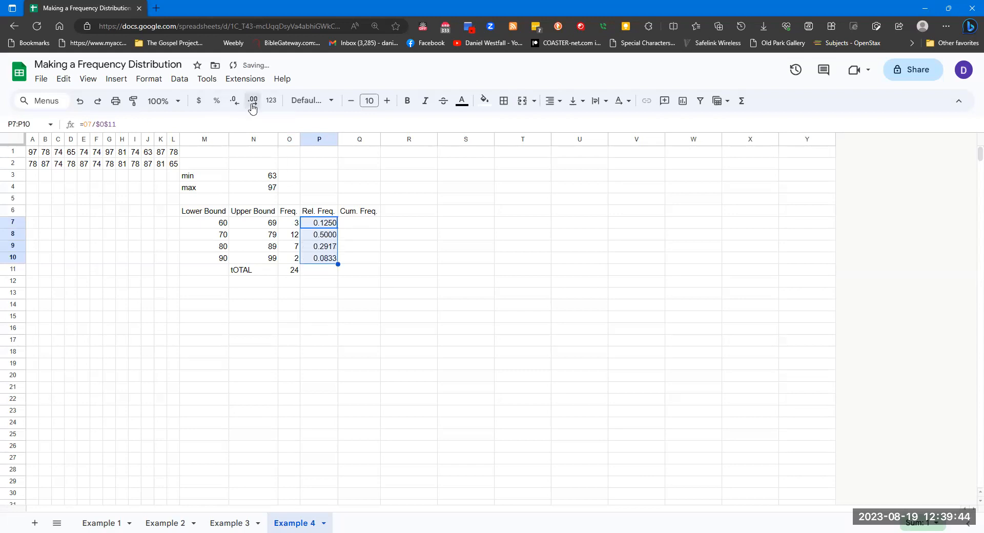
left_click(241, 105)
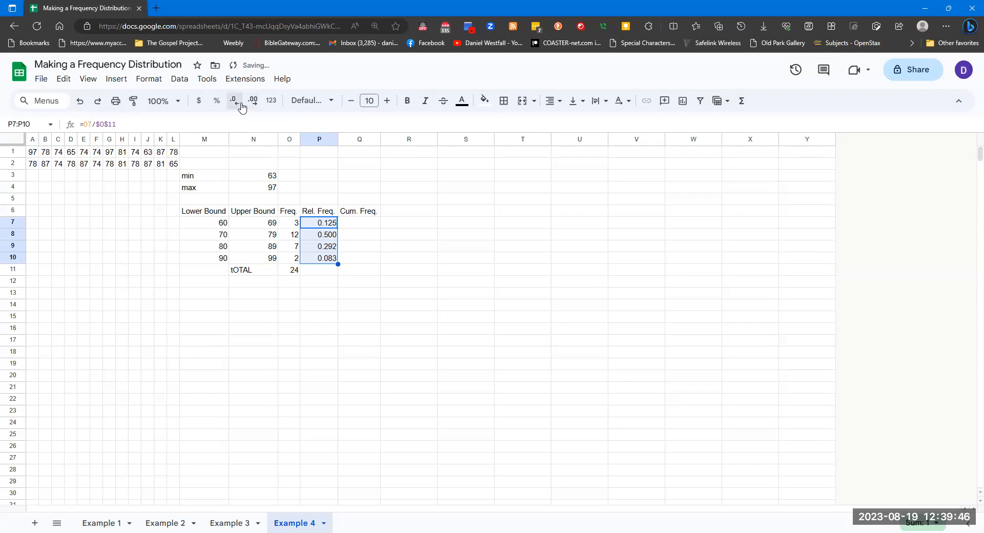
left_click(316, 272)
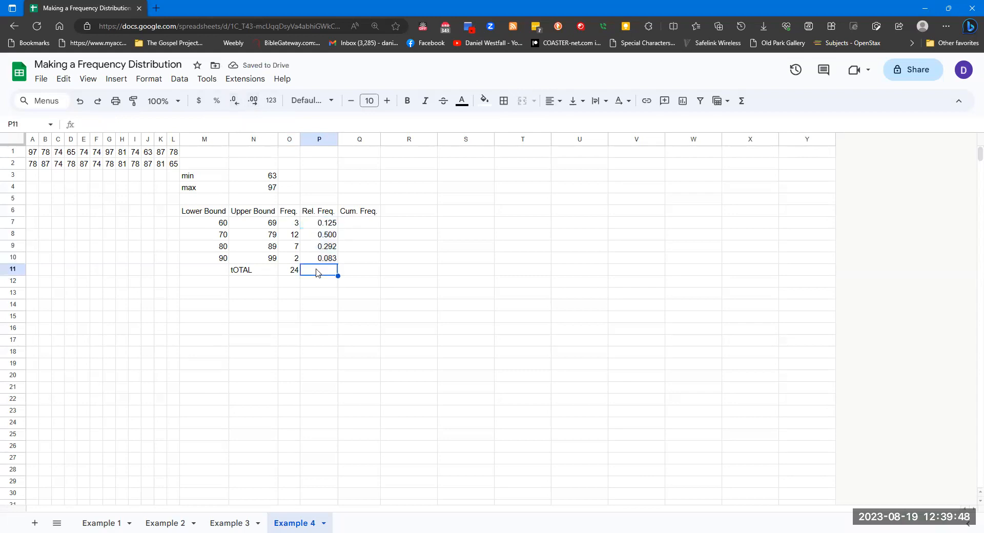
type("=s")
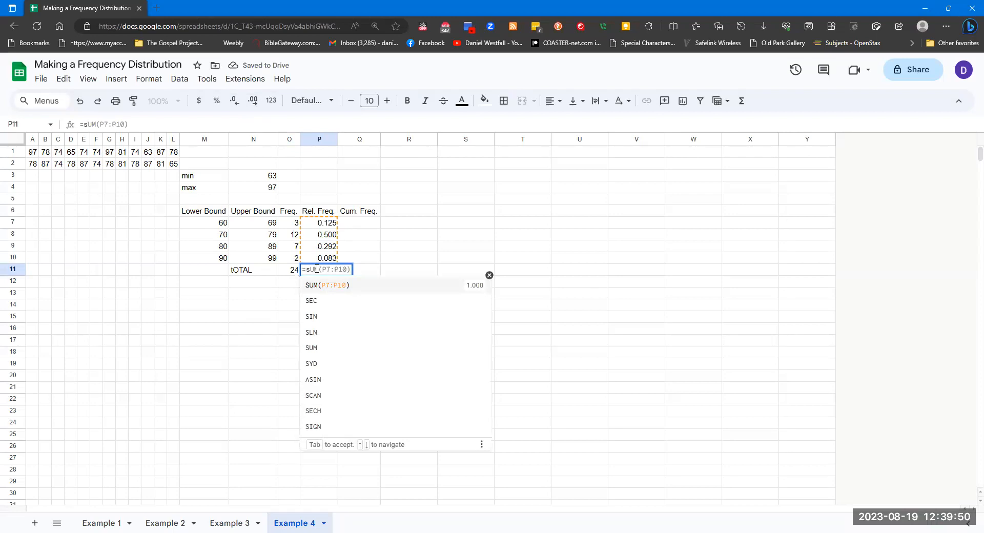
left_click(336, 287)
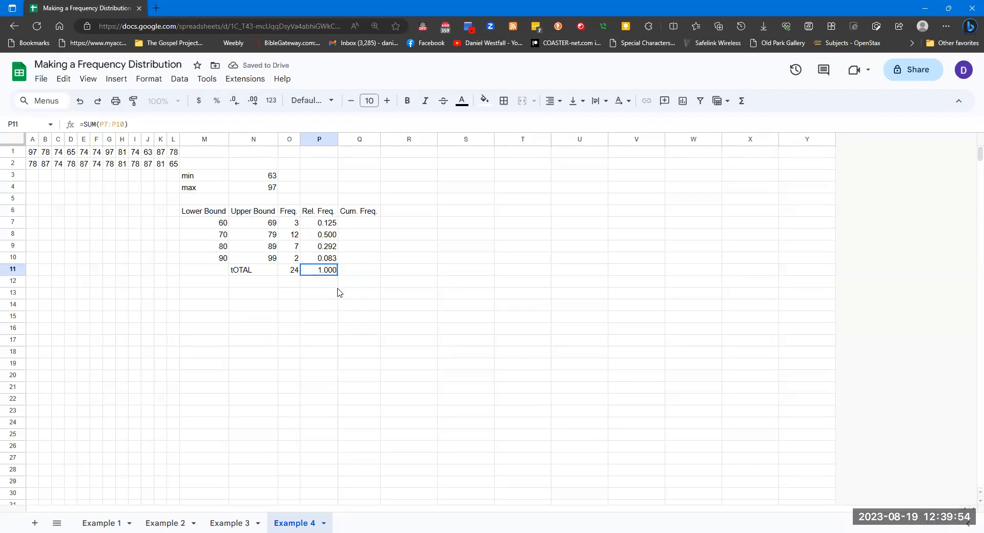
- Start the cumulative frequency column in Q7 with the first class's frequency, 3
left_click(353, 226)
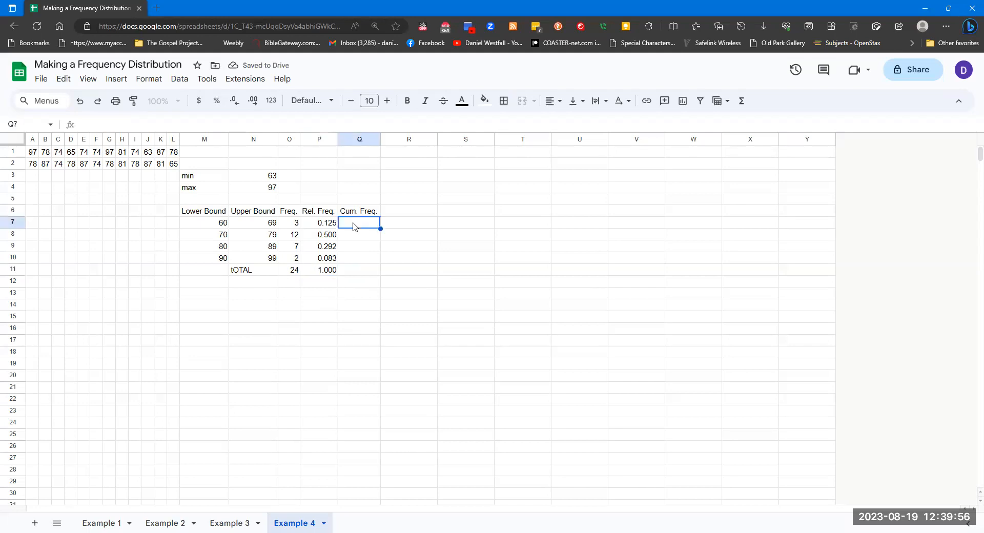
type("=")
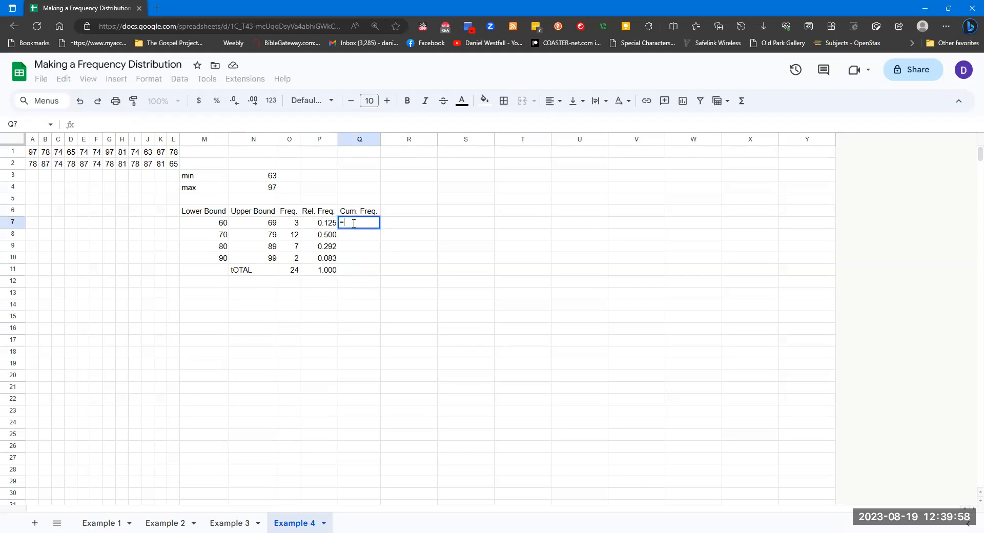
type("O7")
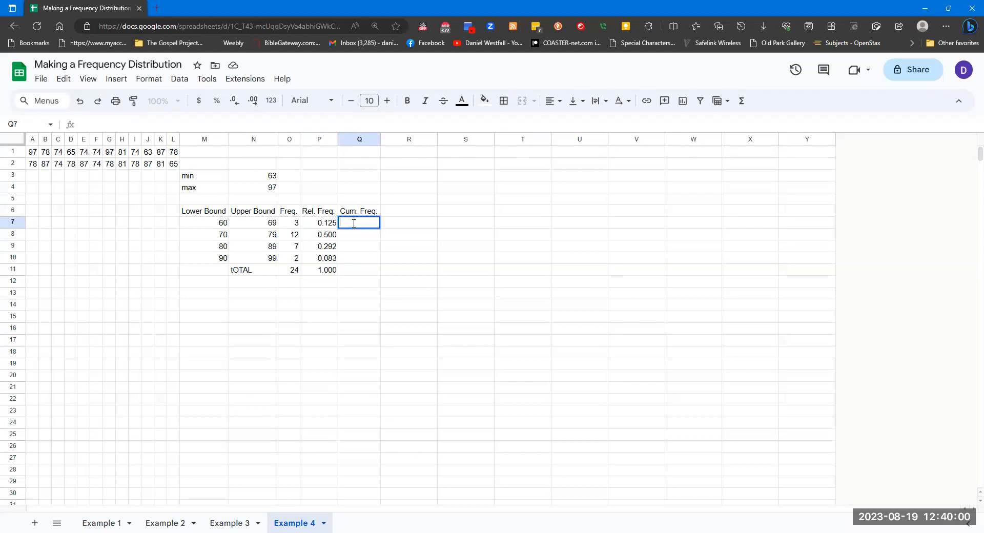
key("Return")
- Calculate the next cumulative frequency in Q8 as =O8+Q7 and fill the formula down to Q10
type("=")
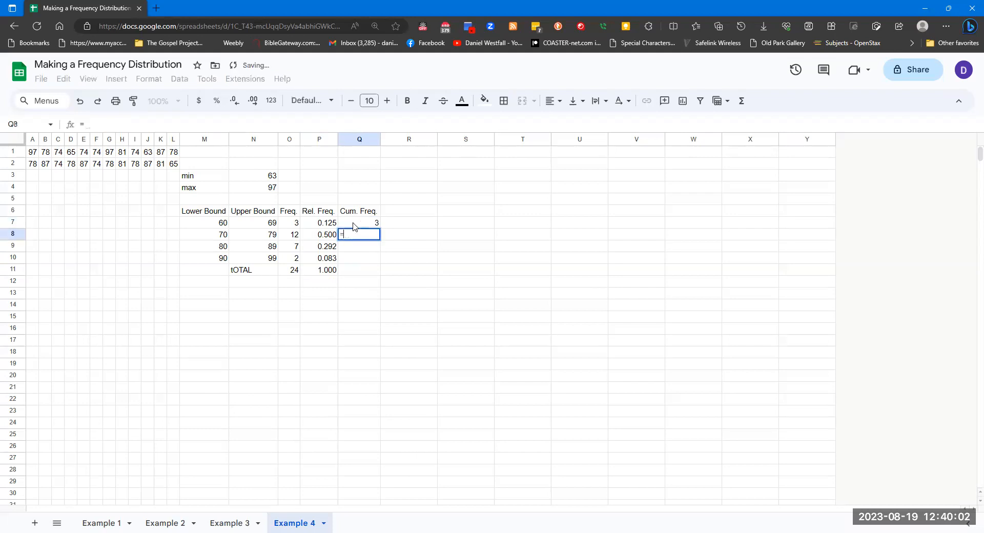
left_click(296, 235)
type("+")
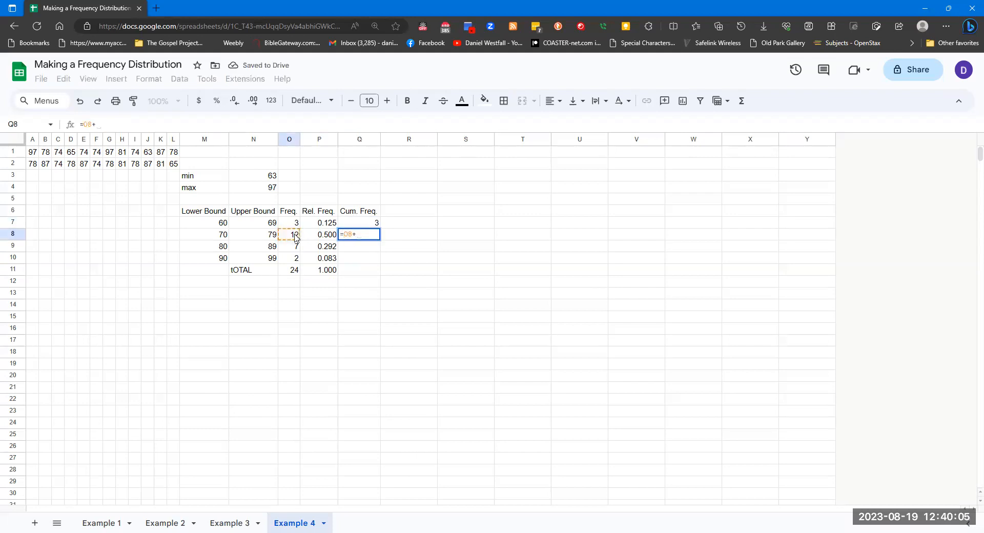
left_click(376, 225)
key("Return")
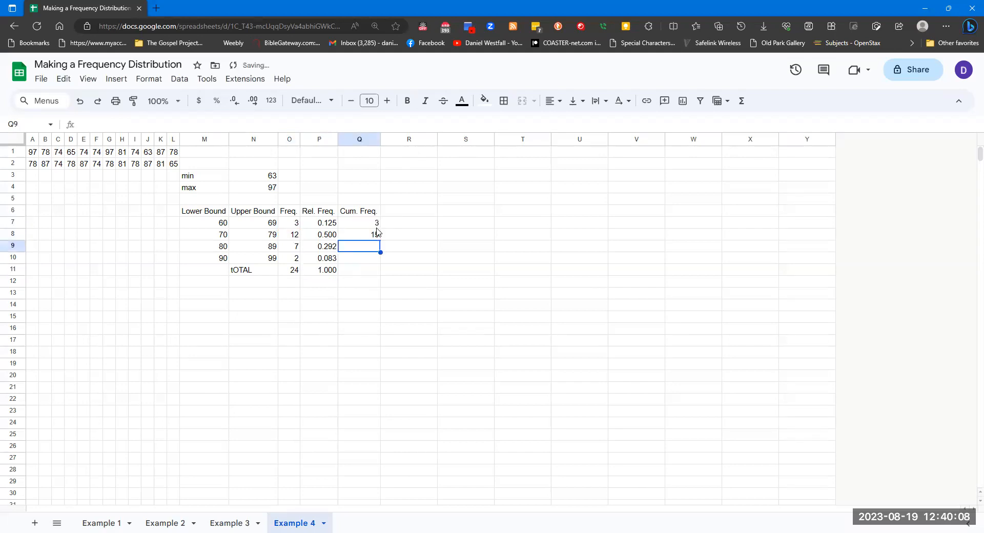
left_click(377, 237)
left_click_drag(380, 241, 370, 272)
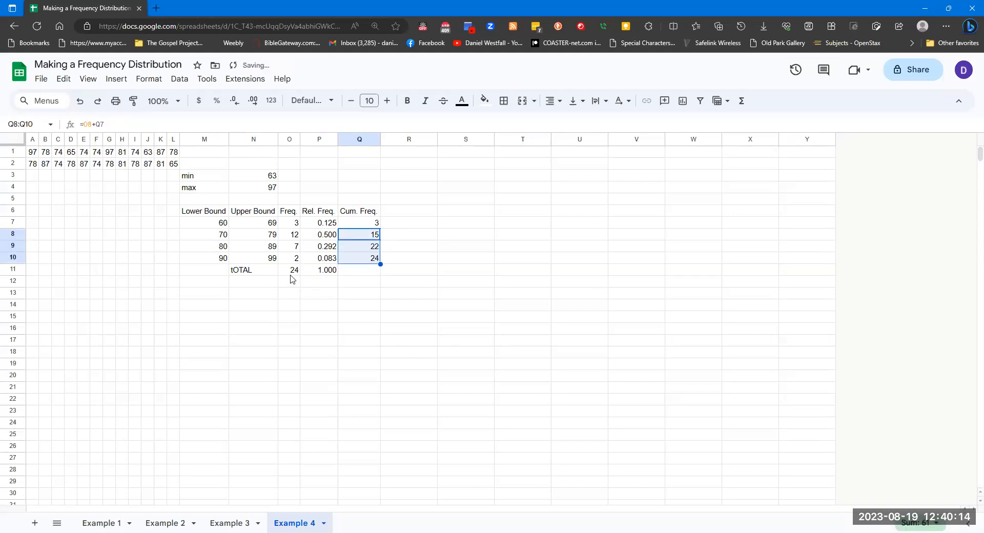
- Correct the capitalization of the label in N11 to Total
left_click(233, 273)
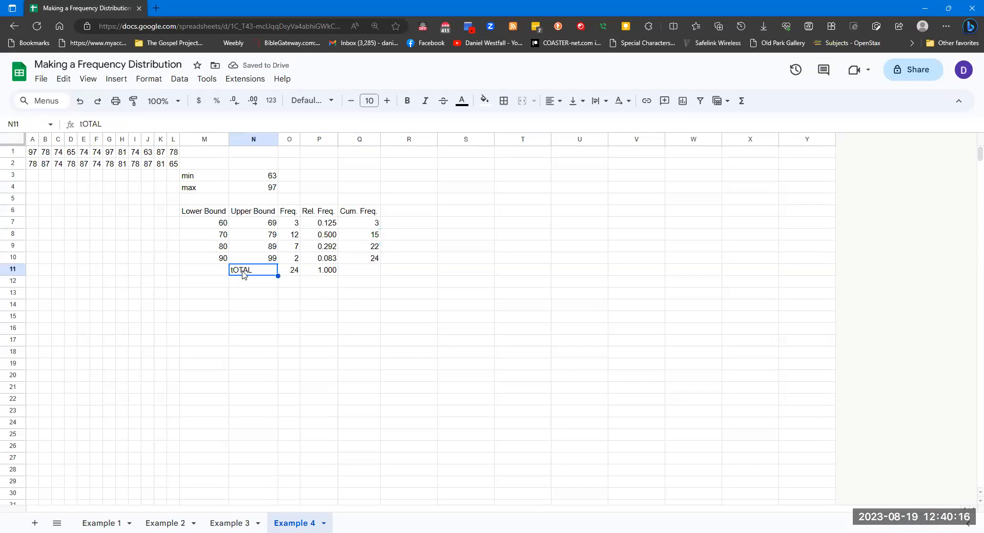
type("Total")
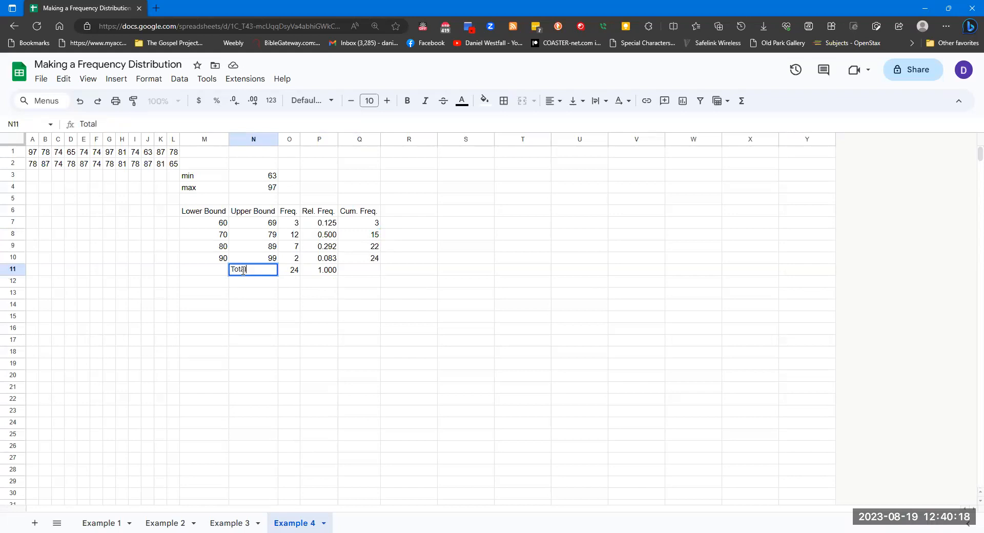
left_click(295, 273)
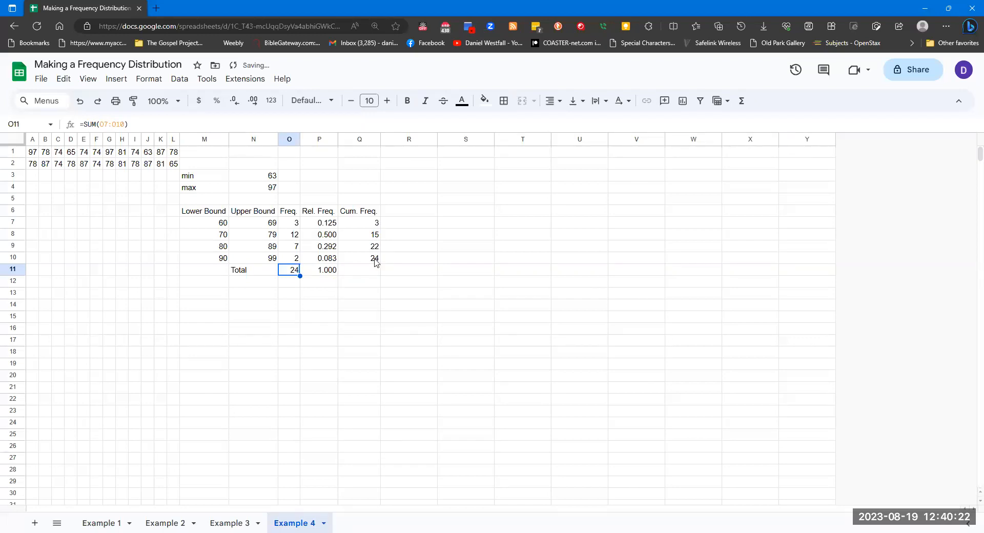